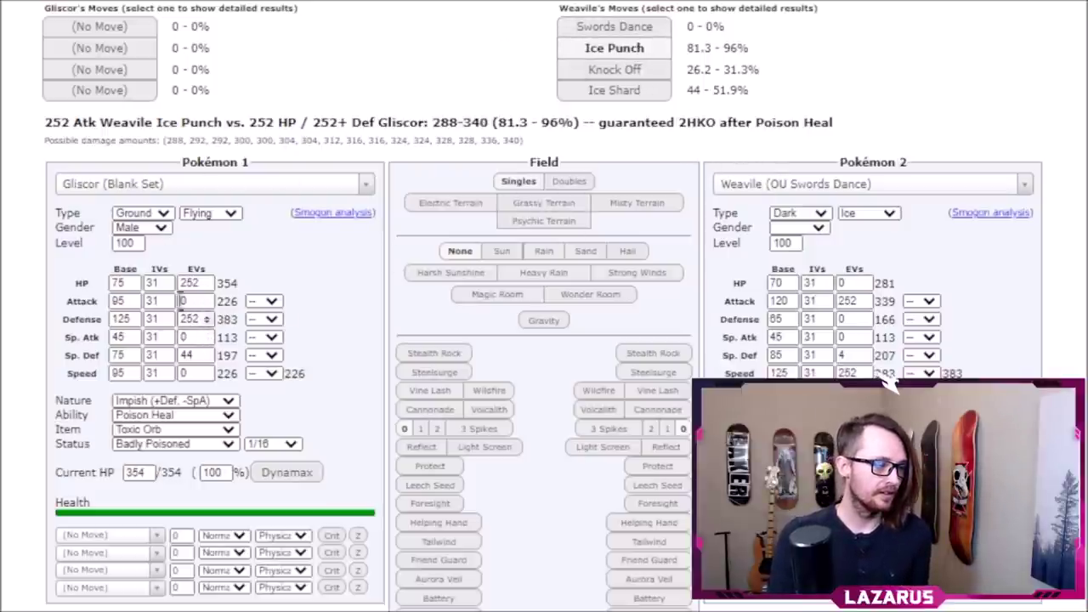
Set Gliscor's Defense EVs to 212 and check the maximum Ice Punch damage from Weavile
{"action": "double_click", "coordinate": [191, 319]}
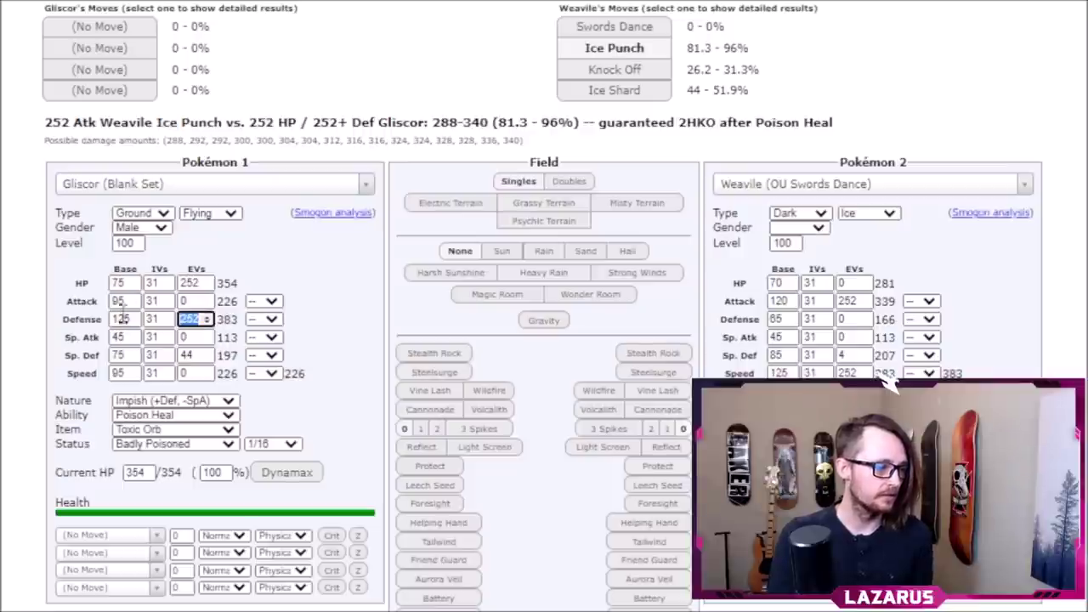
{"action": "type", "text": "212"}
{"action": "left_click", "coordinate": [722, 51]}
{"action": "left_click_drag", "start_coordinate": [749, 49], "coordinate": [719, 29]}
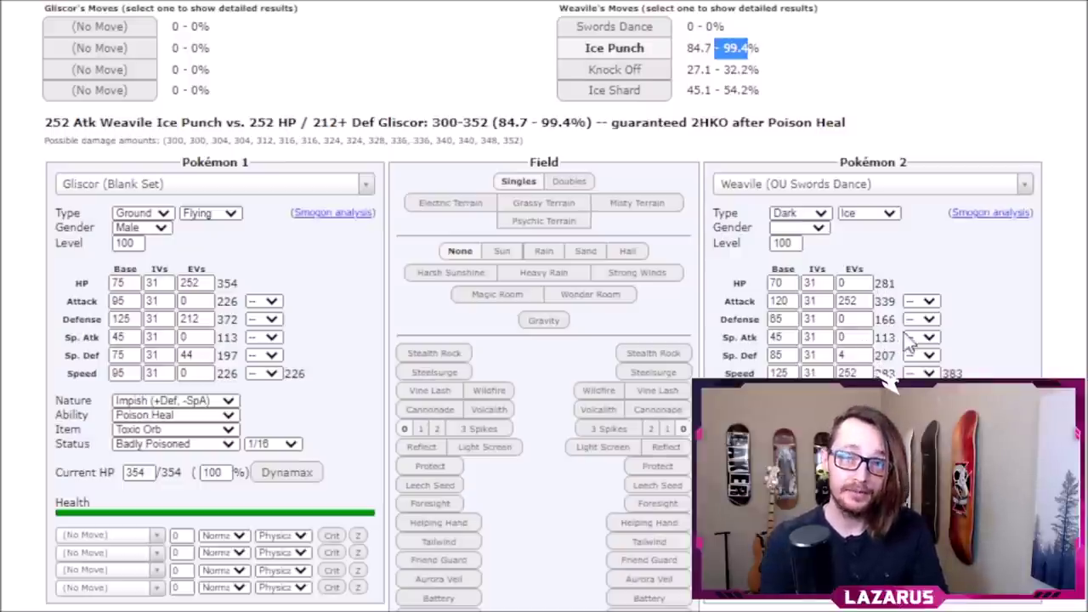
Apply a -1 Attack stage to Weavile and check its Ice Punch damage against Gliscor
{"action": "left_click", "coordinate": [921, 301]}
{"action": "left_click", "coordinate": [921, 411]}
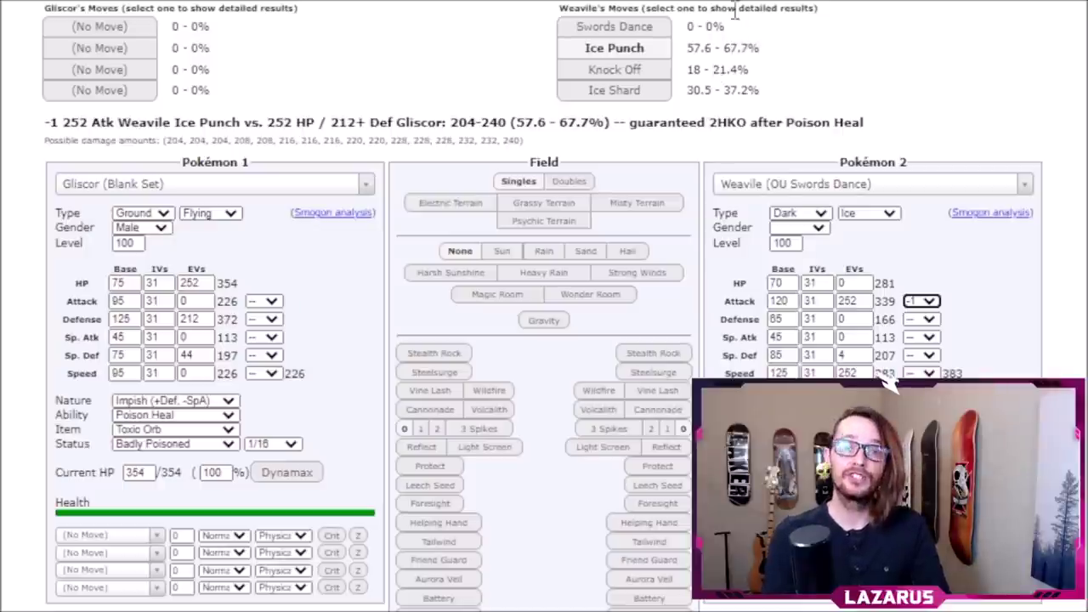
{"action": "left_click_drag", "start_coordinate": [753, 48], "coordinate": [703, 71]}
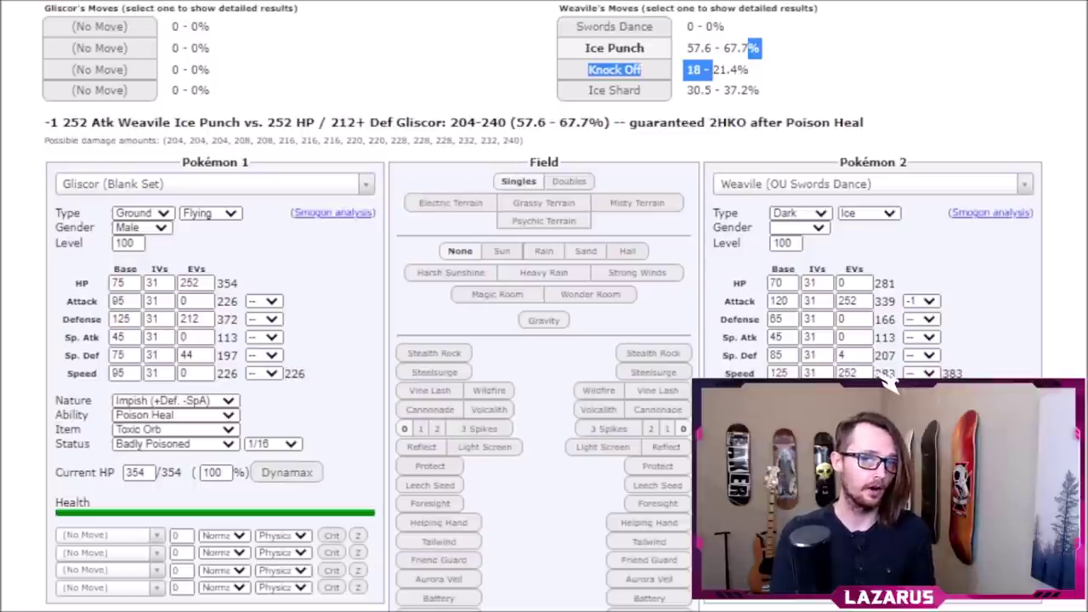
View Clefable's EVs in the teambuilder, and load Clefable's Blank Set as Pokémon 1 in the damage calculator
{"action": "key", "text": "ctrl+Tab"}
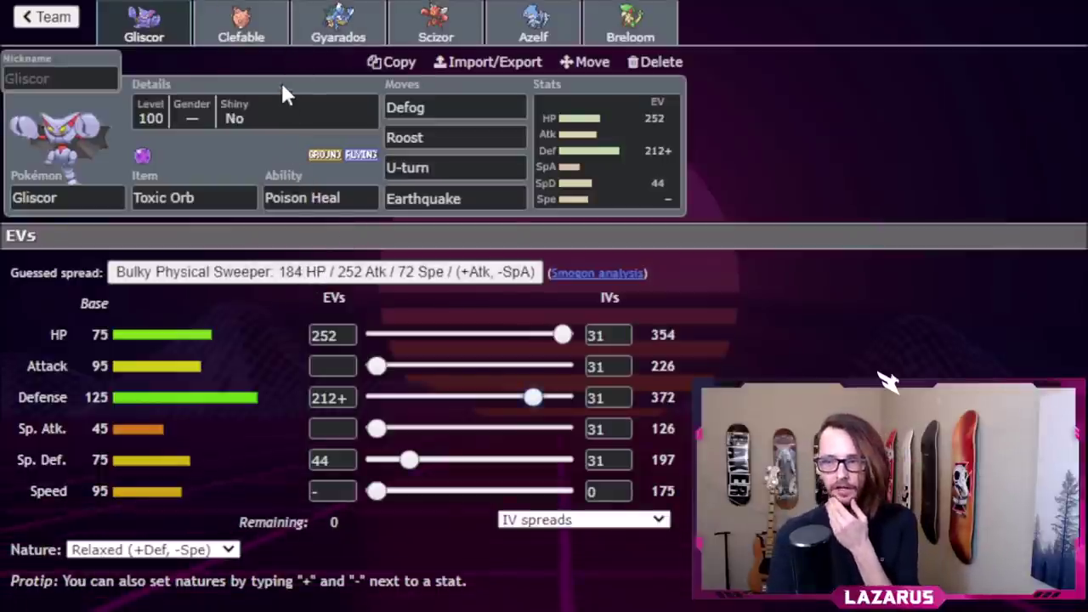
{"action": "left_click", "coordinate": [242, 25]}
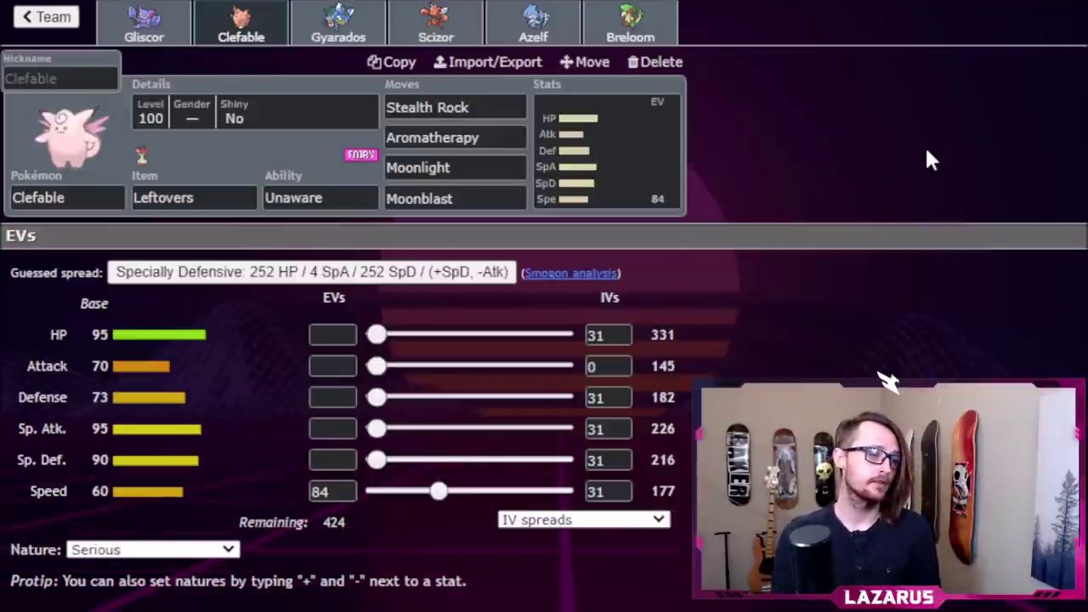
{"action": "key", "text": "alt+Tab"}
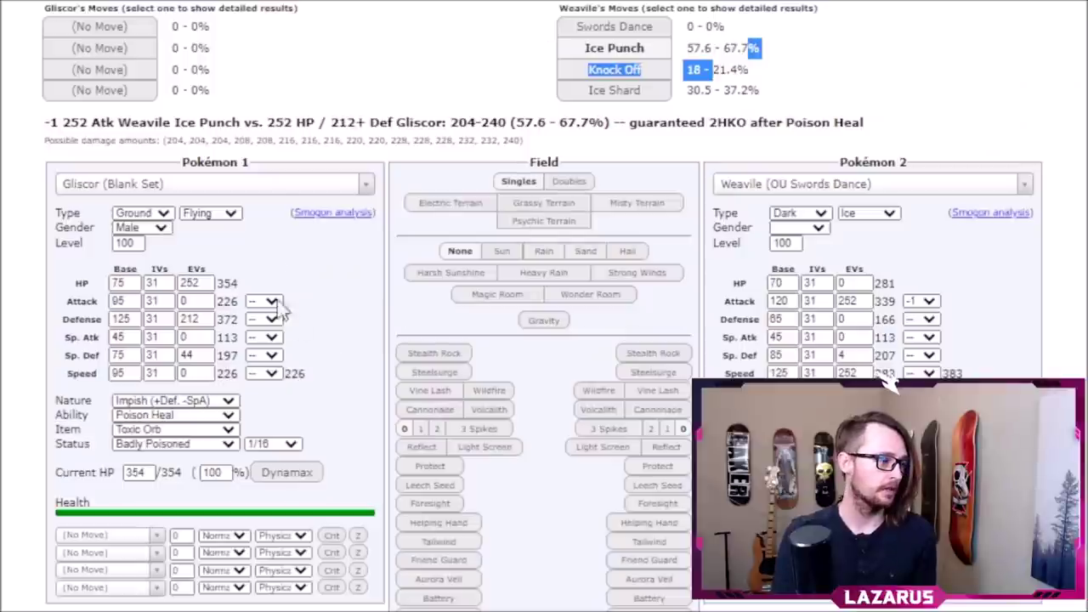
{"action": "left_click", "coordinate": [282, 191]}
{"action": "type", "text": "clefa"}
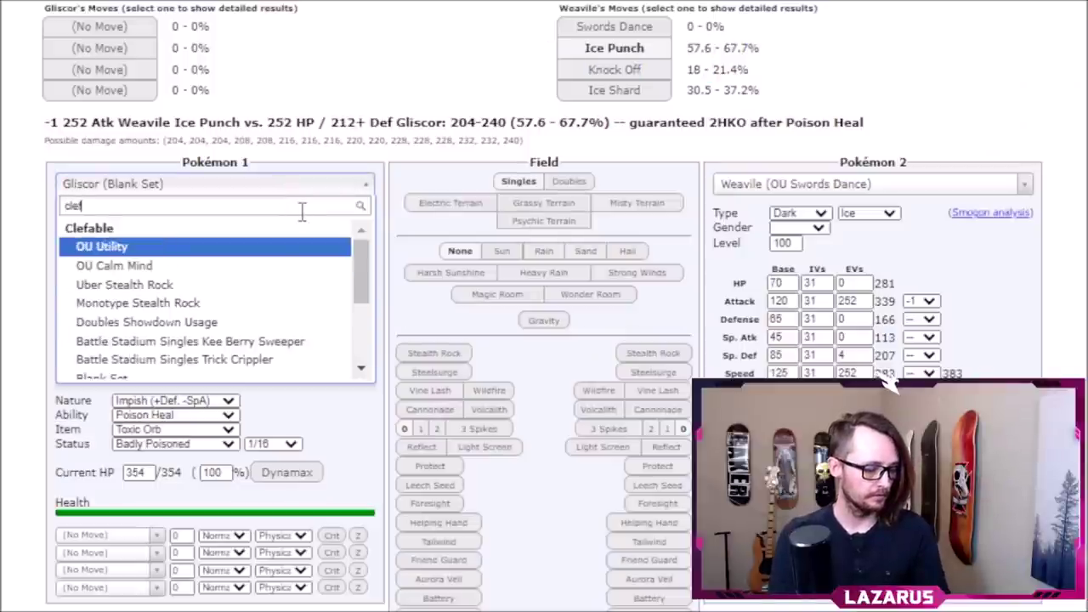
{"action": "left_click", "coordinate": [129, 376]}
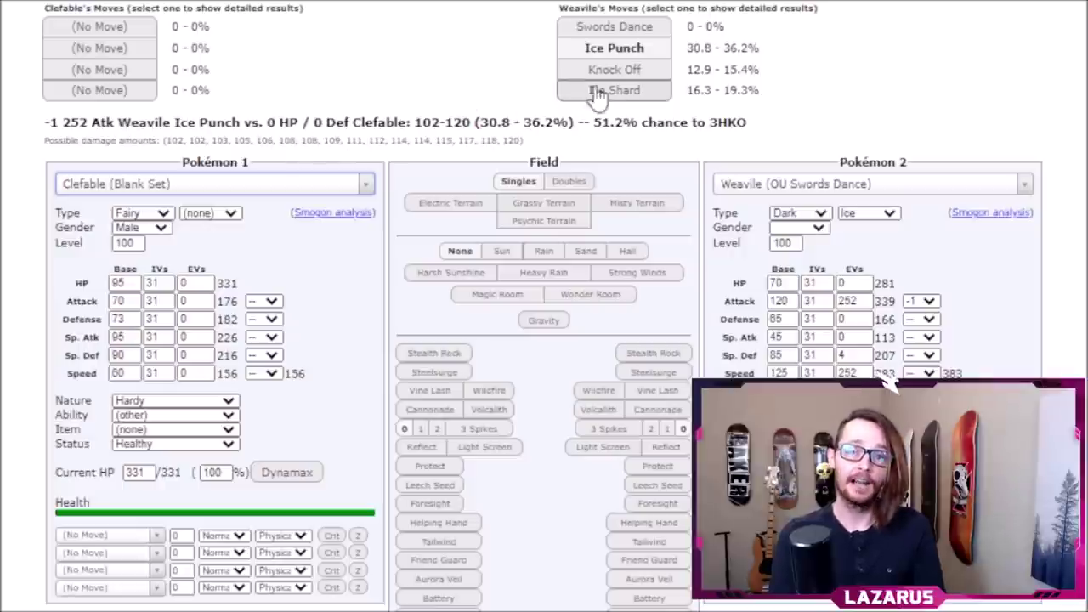
Load Garchomp's OU Swords Dance set as Pokémon 2 and check its Earthquake damage against Clefable
{"action": "left_click", "coordinate": [756, 187]}
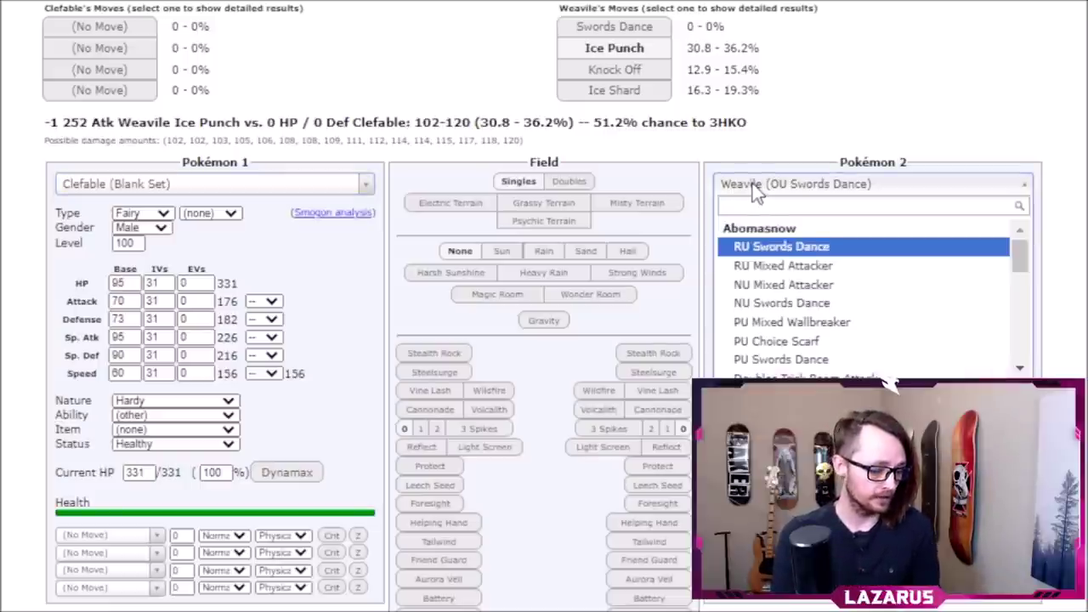
{"action": "type", "text": "garch"}
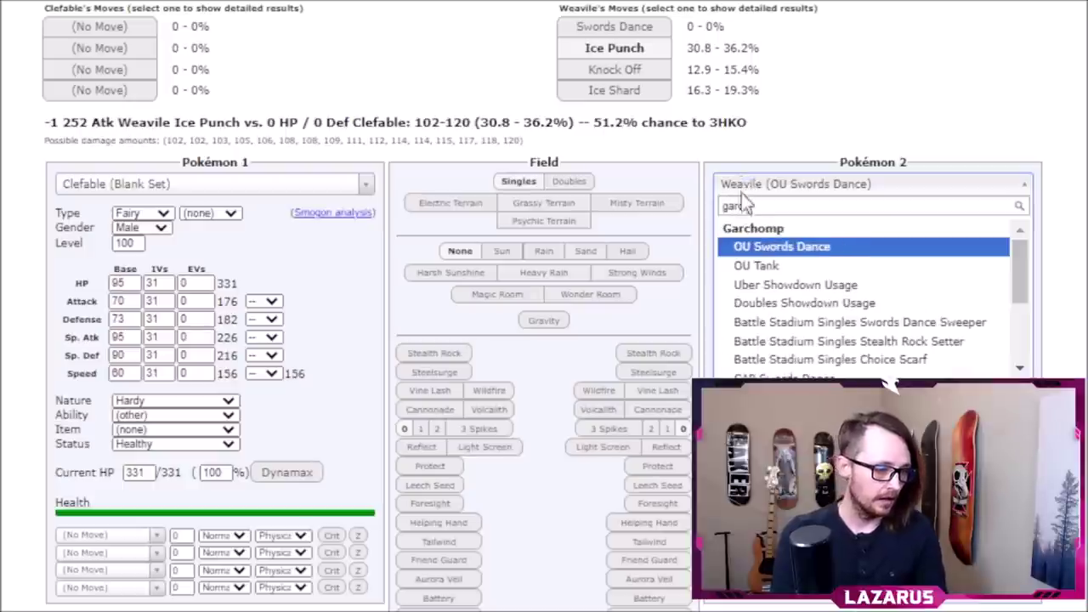
{"action": "left_click", "coordinate": [790, 247]}
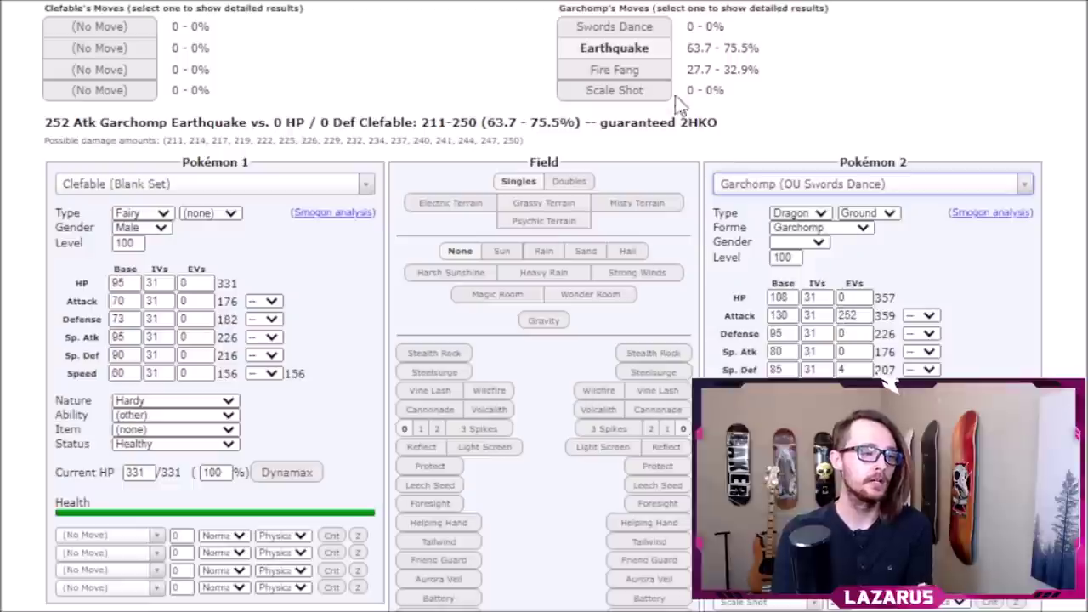
{"action": "left_click", "coordinate": [634, 47]}
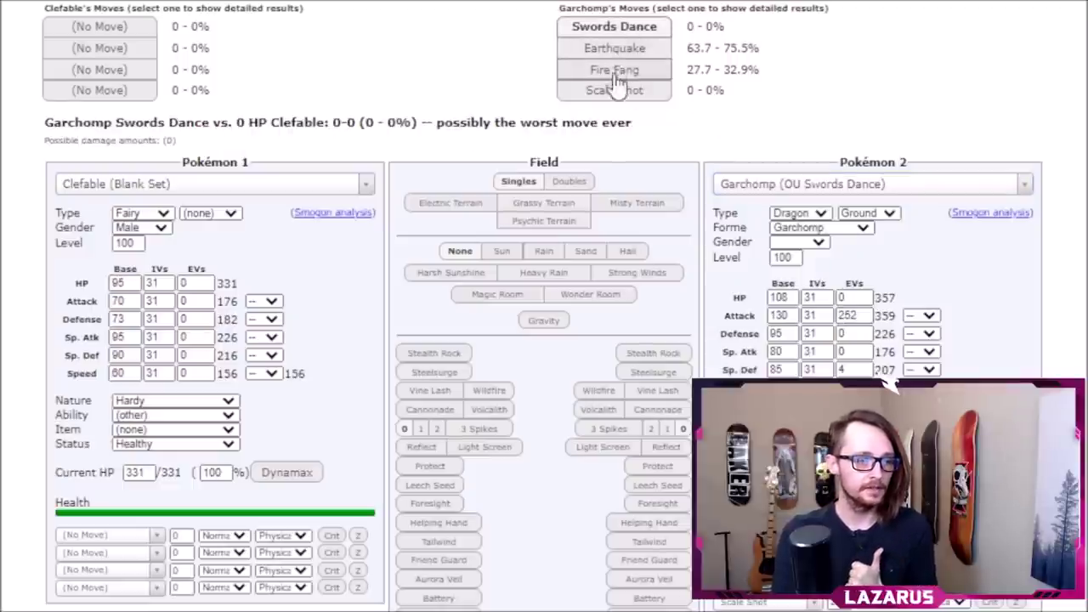
{"action": "left_click_drag", "start_coordinate": [719, 124], "coordinate": [485, 128]}
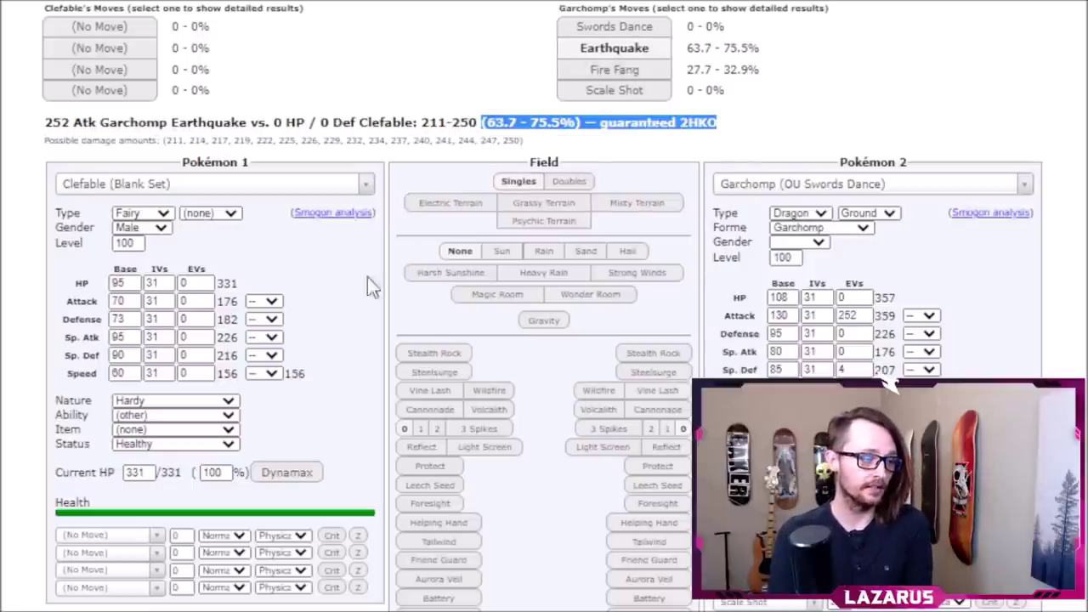
Set Clefable's HP EVs to 252 and select Garchomp's Earthquake for the detailed result
{"action": "left_click", "coordinate": [192, 283]}
{"action": "type", "text": "252"}
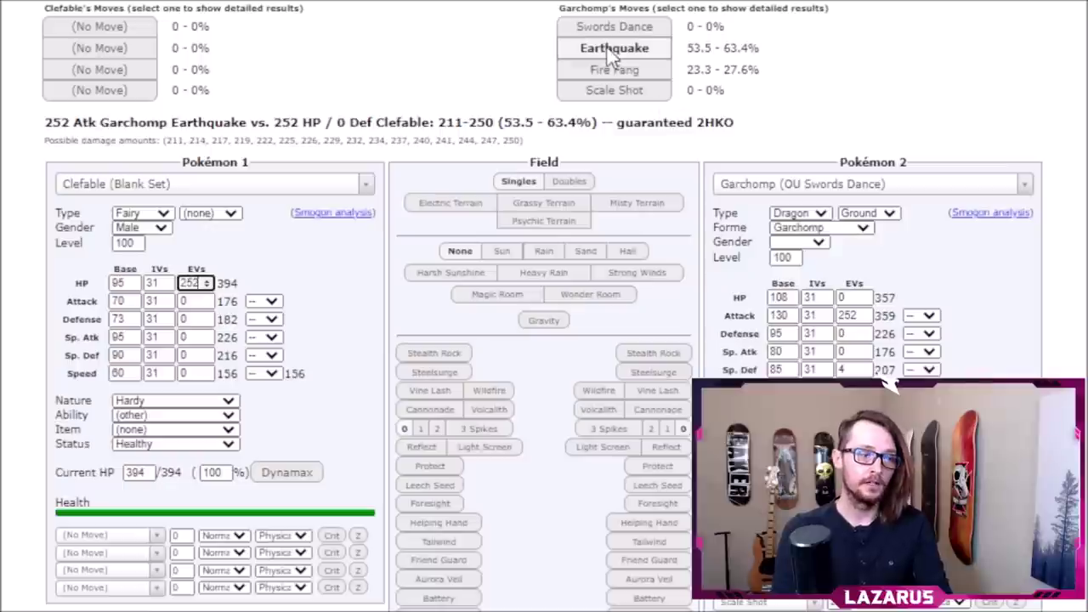
{"action": "left_click", "coordinate": [609, 53]}
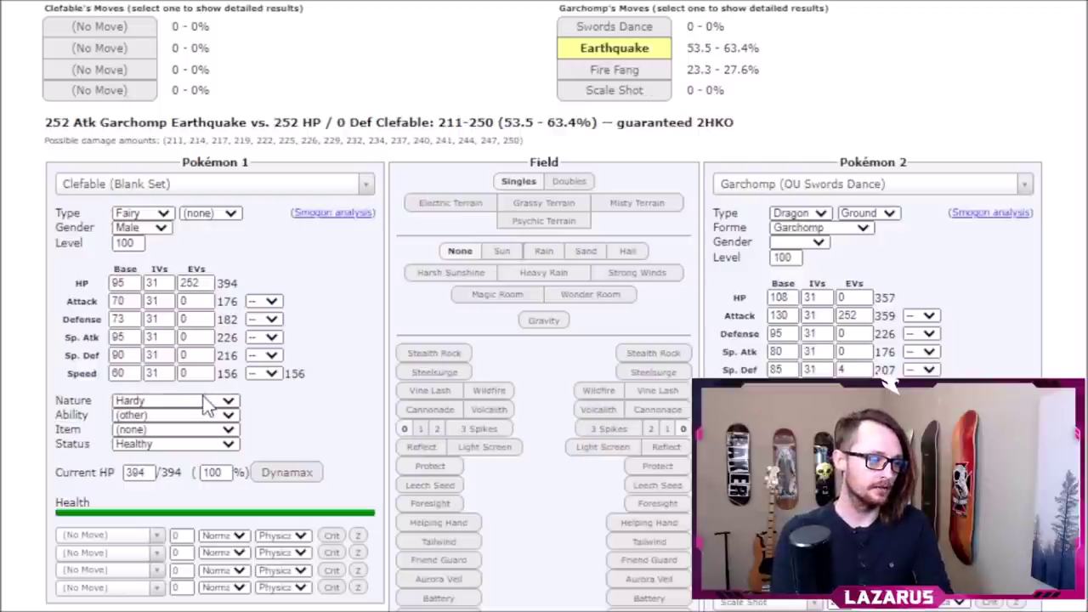
Set Clefable's Defense EVs to 112 and check the chance of Earthquake scoring a 2HKO
{"action": "left_click", "coordinate": [196, 319]}
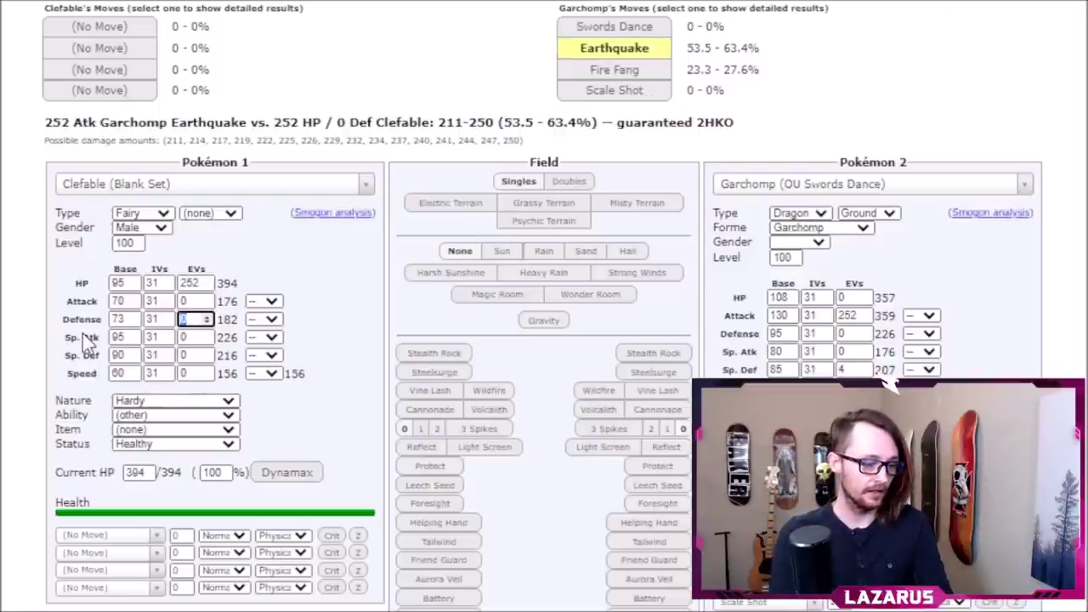
{"action": "type", "text": "252"}
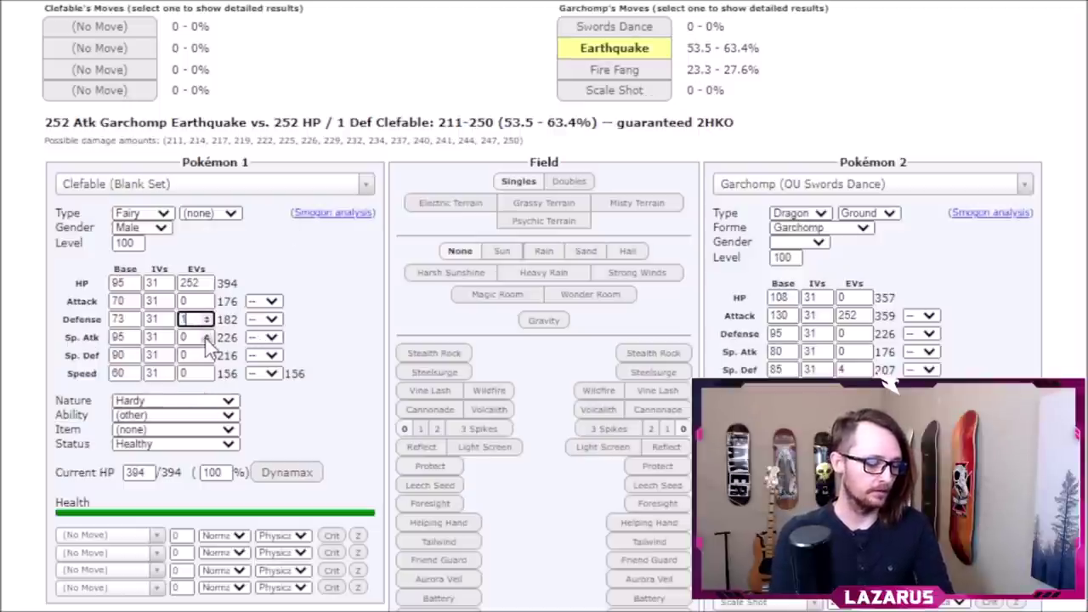
{"action": "key", "text": "BackSpace"}
{"action": "key", "text": "BackSpace"}
{"action": "key", "text": "BackSpace"}
{"action": "type", "text": "100"}
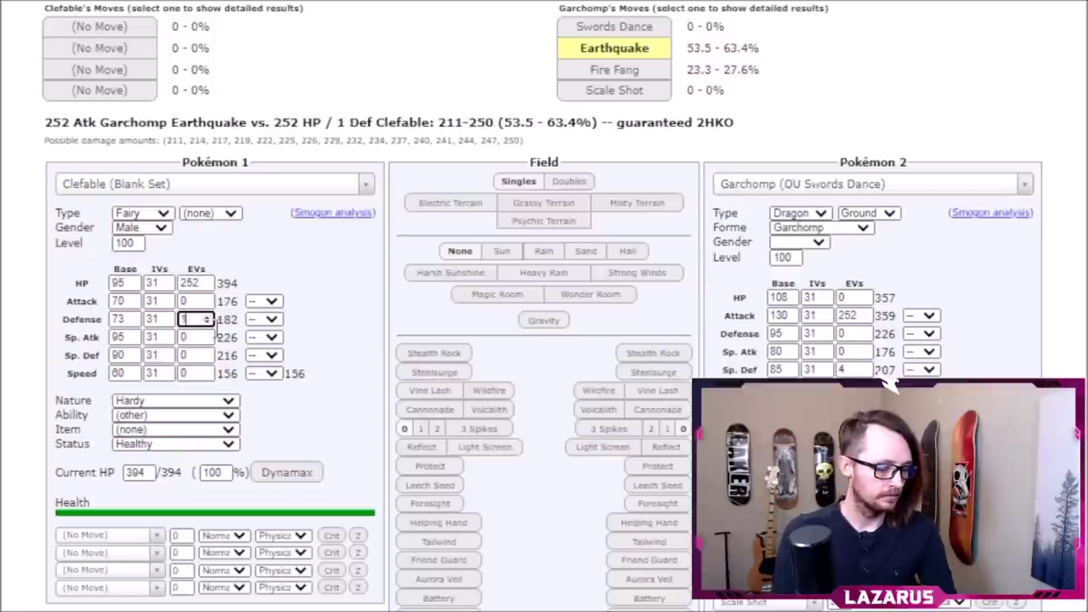
{"action": "left_click", "coordinate": [205, 317]}
{"action": "left_click", "coordinate": [205, 317]}
{"action": "left_click", "coordinate": [205, 317]}
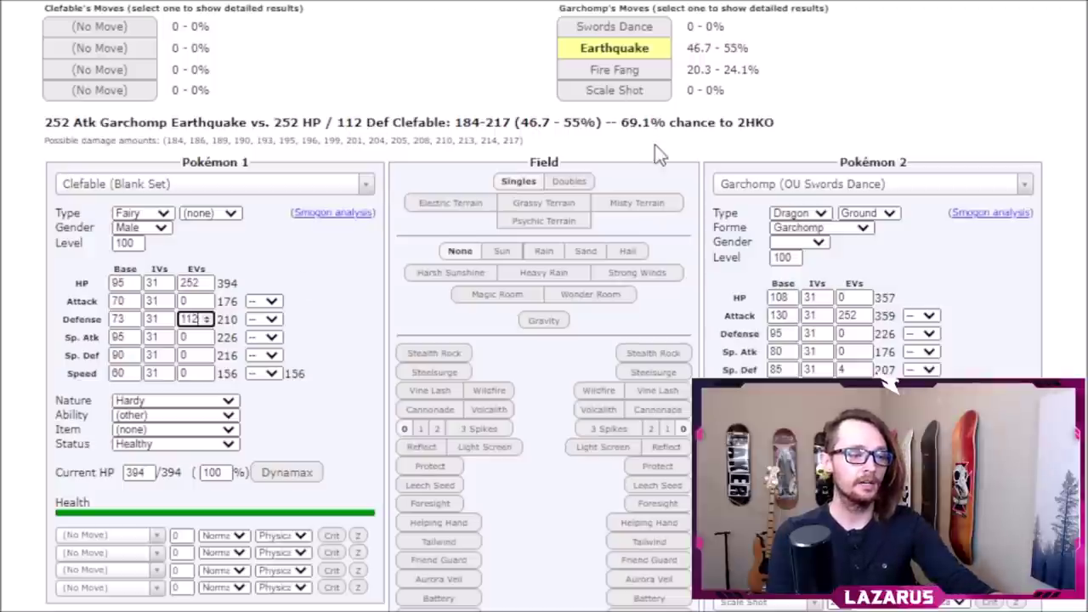
{"action": "left_click_drag", "start_coordinate": [622, 122], "coordinate": [774, 122]}
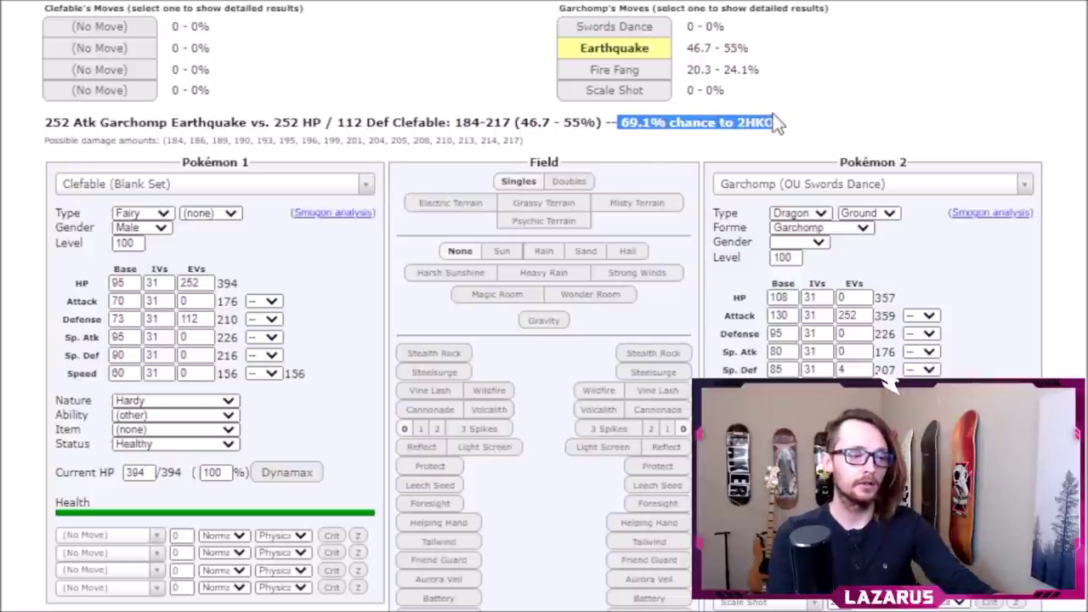
Raise Clefable's Defense EVs to 148 in small increments to reduce the Earthquake 2HKO chance
{"action": "left_click", "coordinate": [205, 317]}
{"action": "left_click", "coordinate": [205, 318]}
{"action": "left_click", "coordinate": [205, 317]}
{"action": "left_click", "coordinate": [205, 317]}
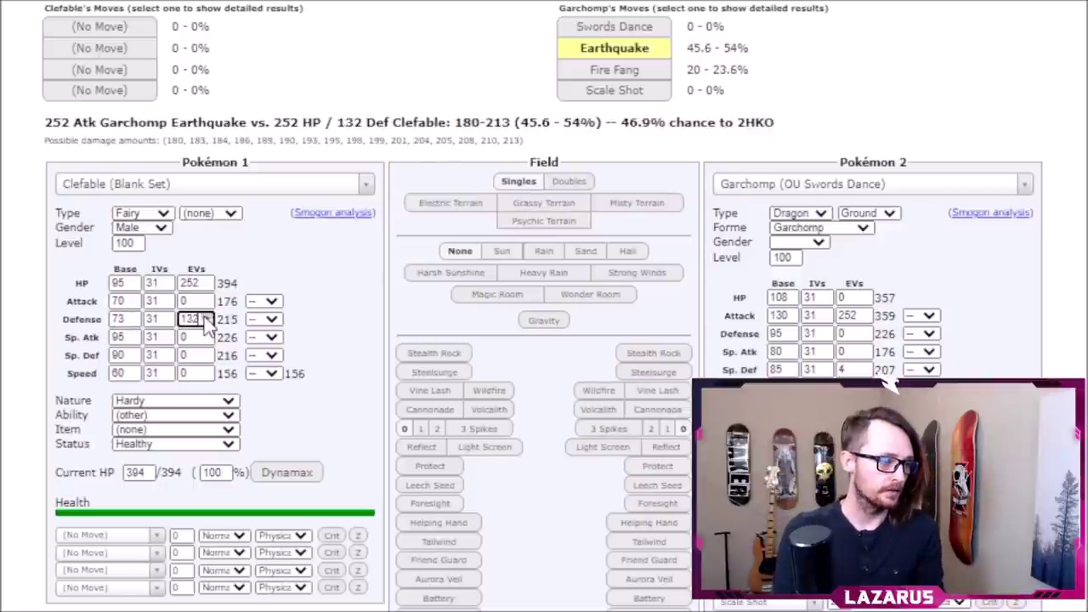
{"action": "left_click", "coordinate": [205, 317]}
{"action": "left_click", "coordinate": [204, 317]}
{"action": "left_click", "coordinate": [205, 318]}
{"action": "left_click", "coordinate": [205, 317]}
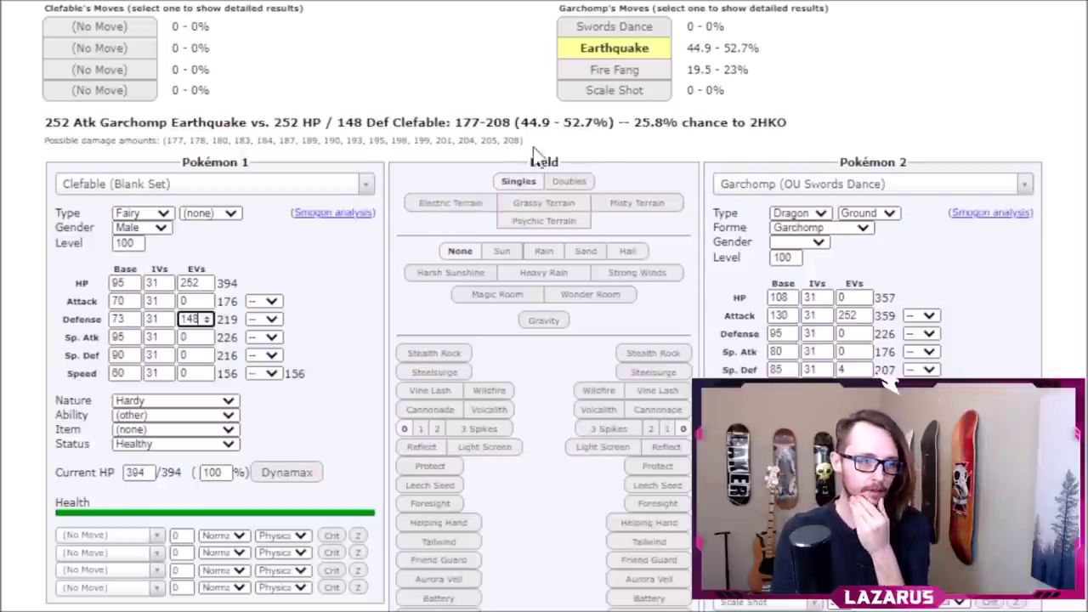
Change Clefable's nature to Bold (+Def, -Atk) and check the resulting Earthquake KO chance
{"action": "left_click", "coordinate": [232, 407]}
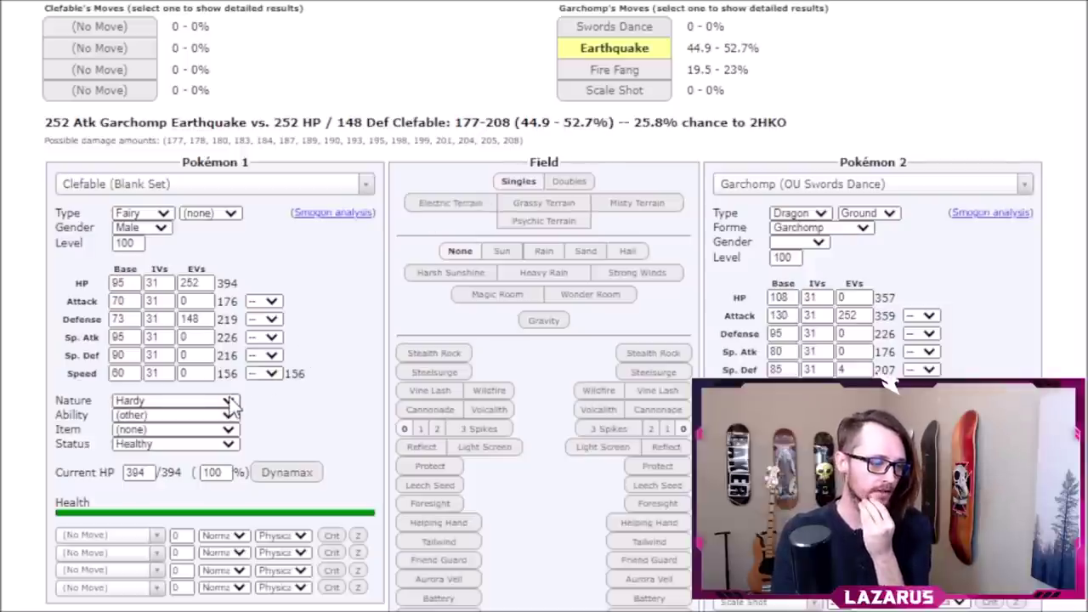
{"action": "left_click", "coordinate": [198, 445]}
{"action": "left_click", "coordinate": [667, 145]}
{"action": "left_click_drag", "start_coordinate": [770, 126], "coordinate": [645, 128]}
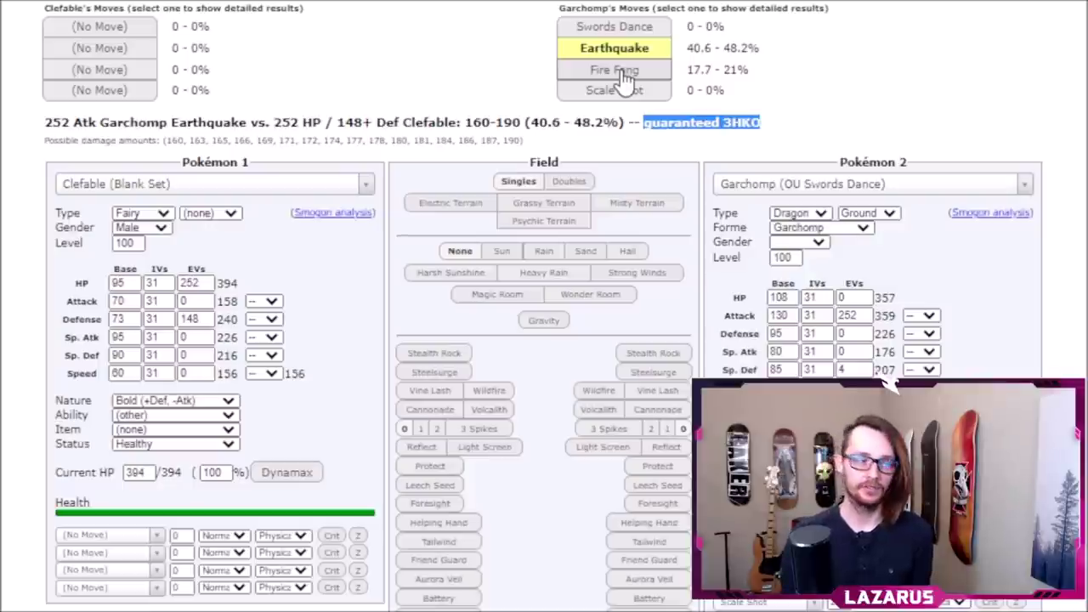
Load Scizor's OU Offensive Swords Dance set as Pokémon 2 and select Bullet Punch for the detailed result
{"action": "left_click", "coordinate": [803, 191]}
{"action": "type", "text": "bull"}
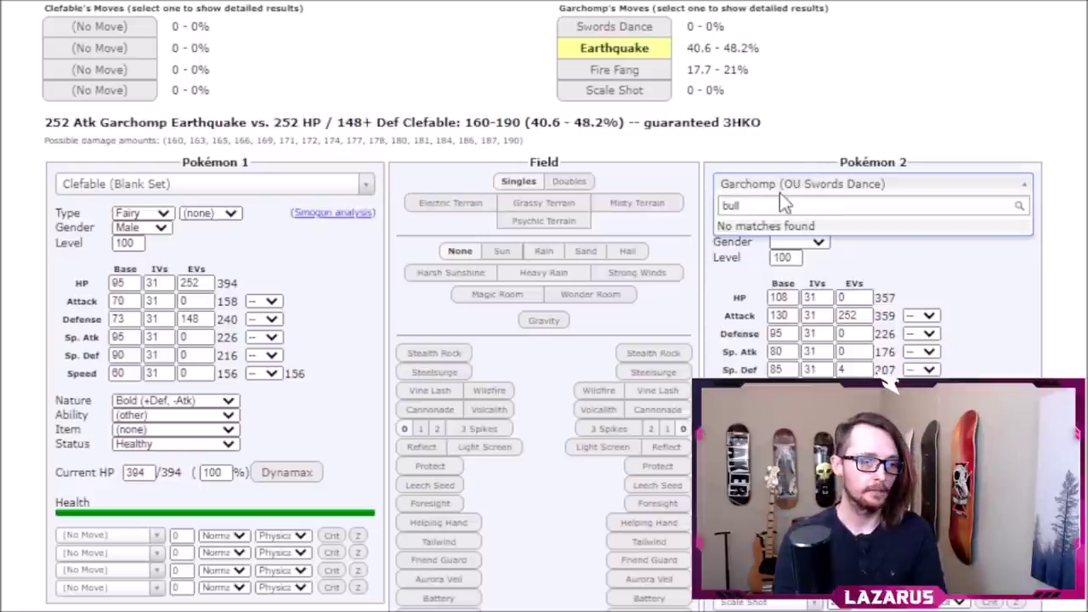
{"action": "type", "text": "sc"}
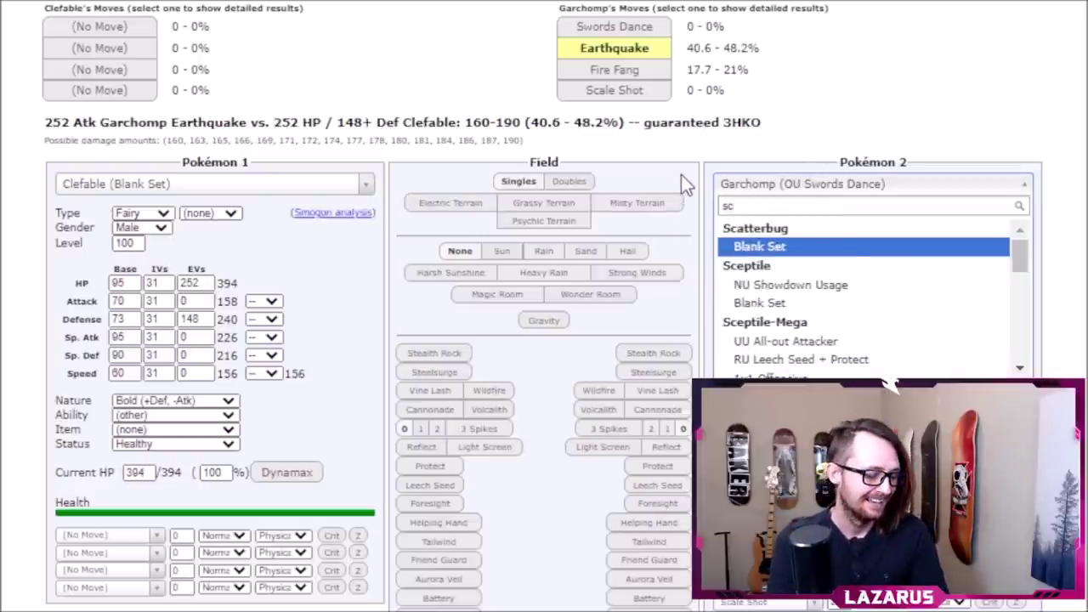
{"action": "type", "text": "iz"}
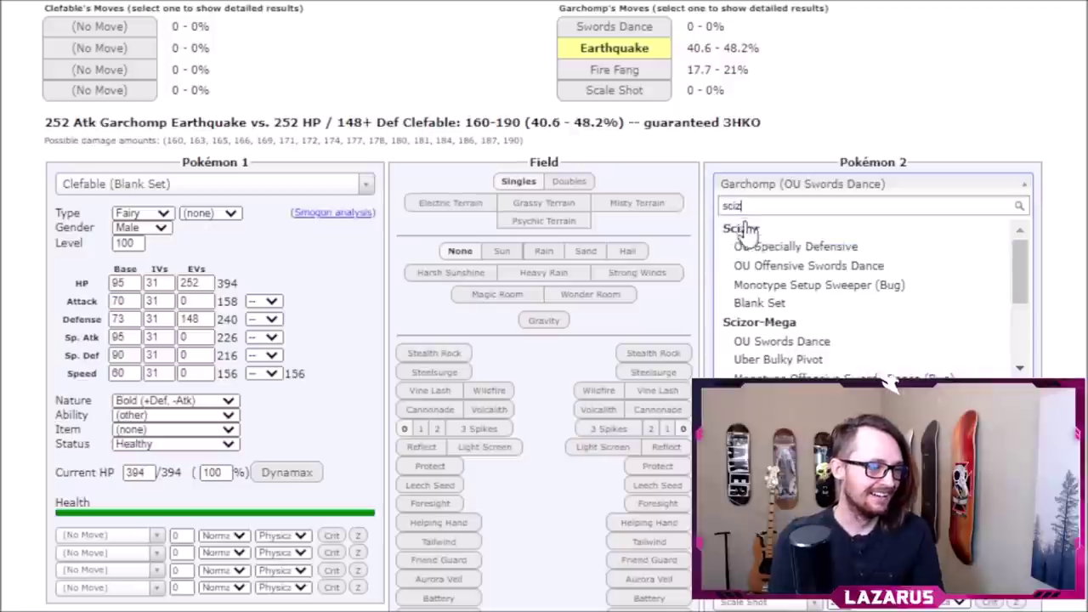
{"action": "left_click", "coordinate": [803, 267]}
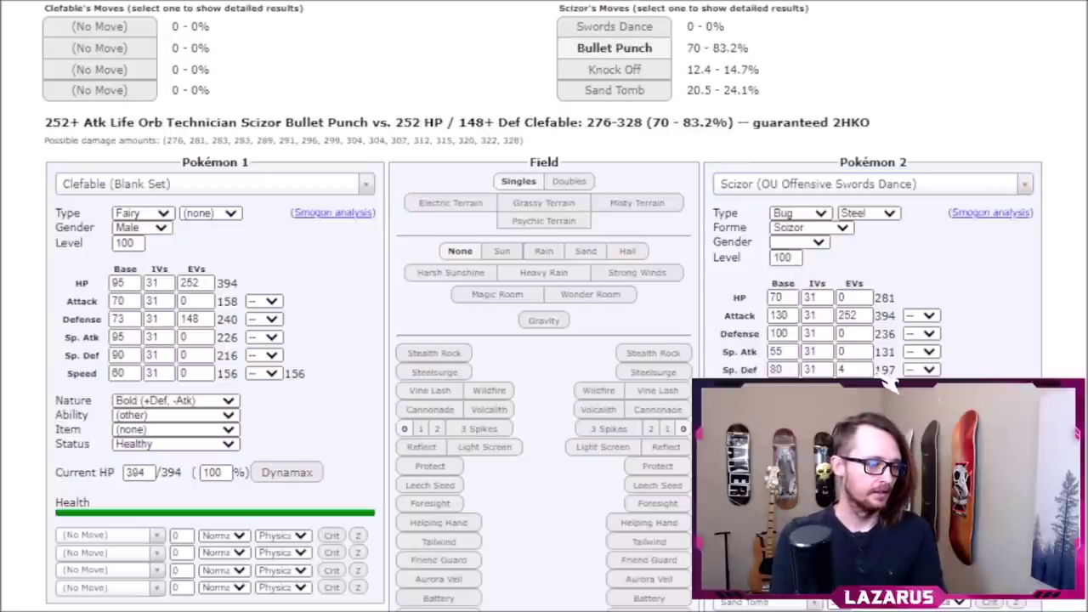
{"action": "left_click", "coordinate": [643, 52]}
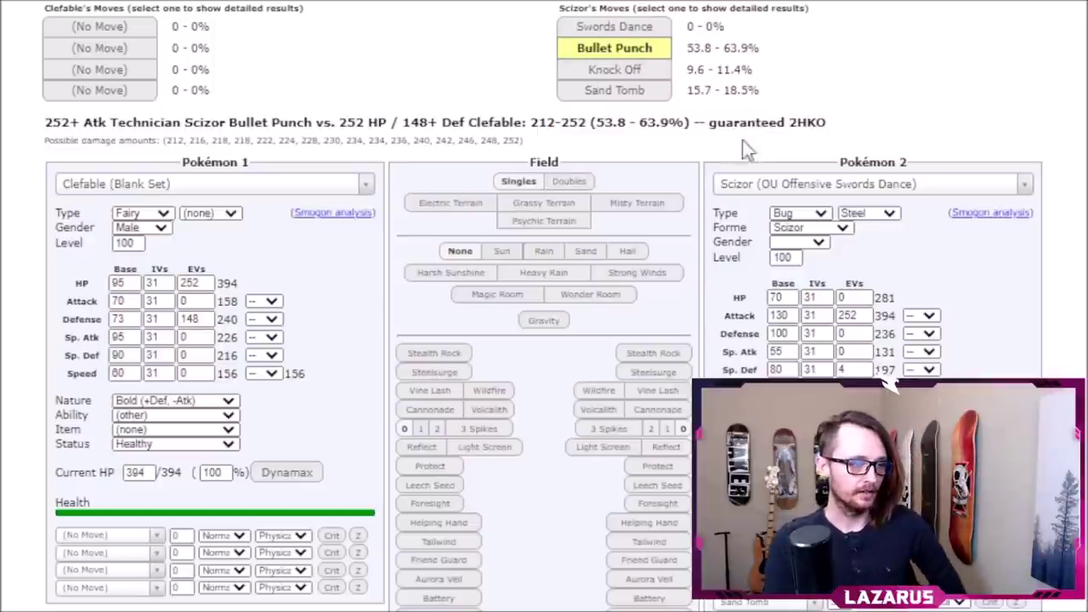
Lower Clefable's Defense EVs to 108 in small increments to compare Scizor's Bullet Punch damage
{"action": "left_click", "coordinate": [210, 324]}
{"action": "left_click", "coordinate": [206, 318]}
{"action": "left_click", "coordinate": [207, 324]}
{"action": "left_click", "coordinate": [208, 324]}
{"action": "left_click", "coordinate": [207, 324]}
{"action": "left_click", "coordinate": [208, 324]}
{"action": "left_click", "coordinate": [208, 324]}
{"action": "left_click", "coordinate": [208, 324]}
{"action": "left_click", "coordinate": [208, 324]}
{"action": "left_click", "coordinate": [207, 324]}
{"action": "left_click", "coordinate": [207, 324]}
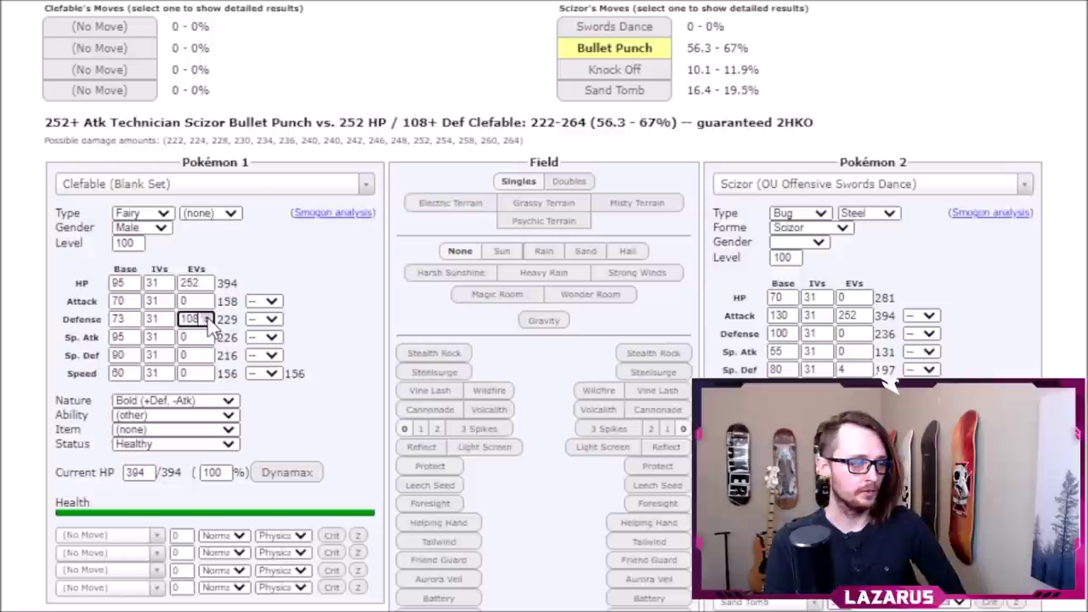
Raise Clefable's Defense EVs in small increments up to 252 to compare Scizor's Bullet Punch damage
{"action": "left_click", "coordinate": [207, 316]}
{"action": "left_click", "coordinate": [207, 316]}
{"action": "left_click", "coordinate": [208, 316]}
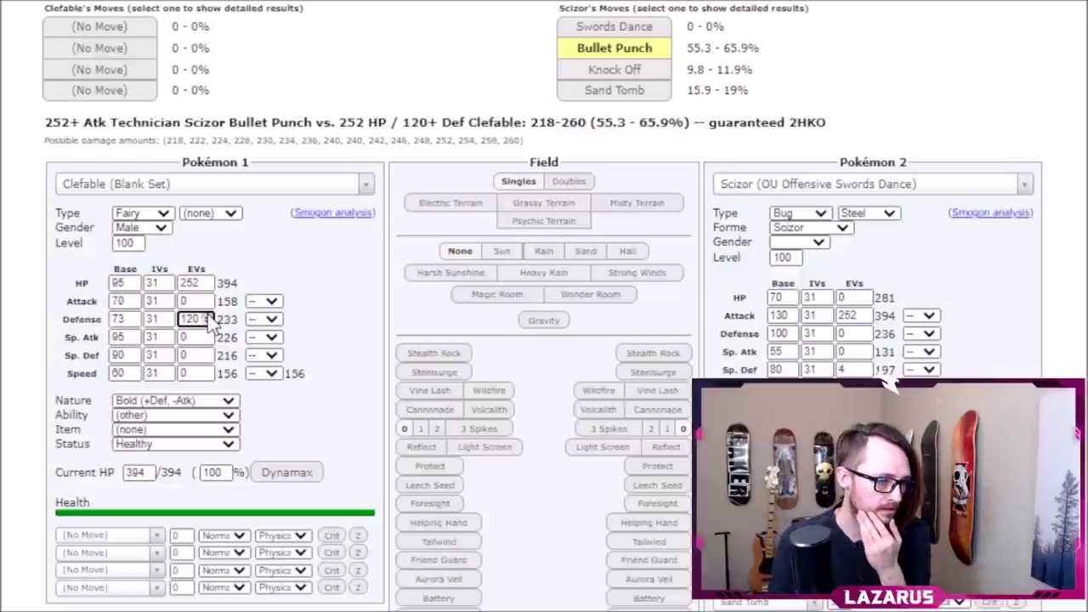
{"action": "left_click", "coordinate": [208, 316]}
{"action": "left_click", "coordinate": [208, 316]}
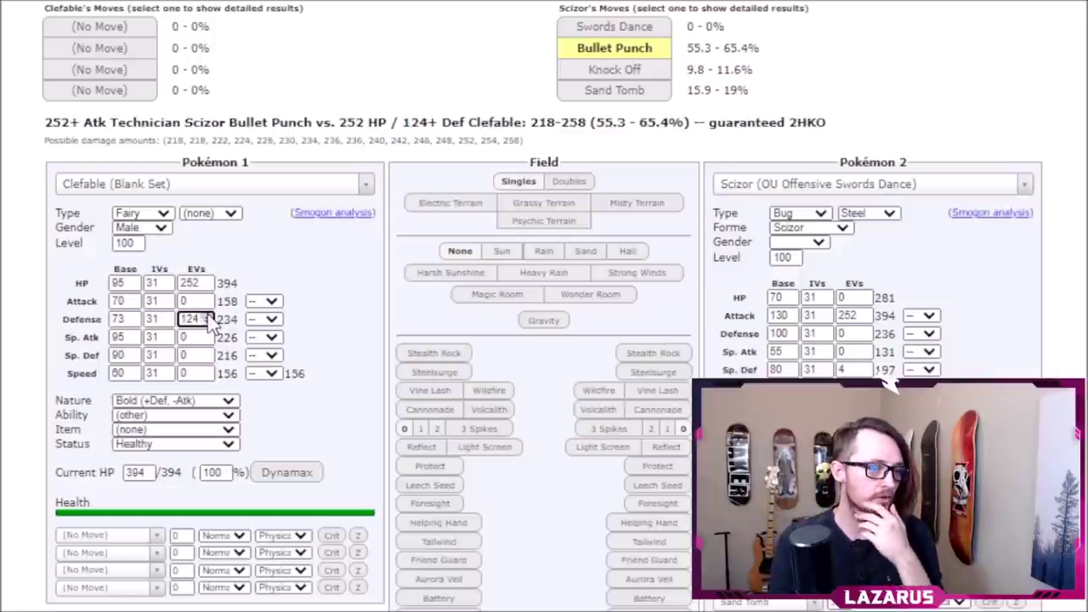
{"action": "left_click", "coordinate": [207, 316]}
{"action": "left_click", "coordinate": [207, 316]}
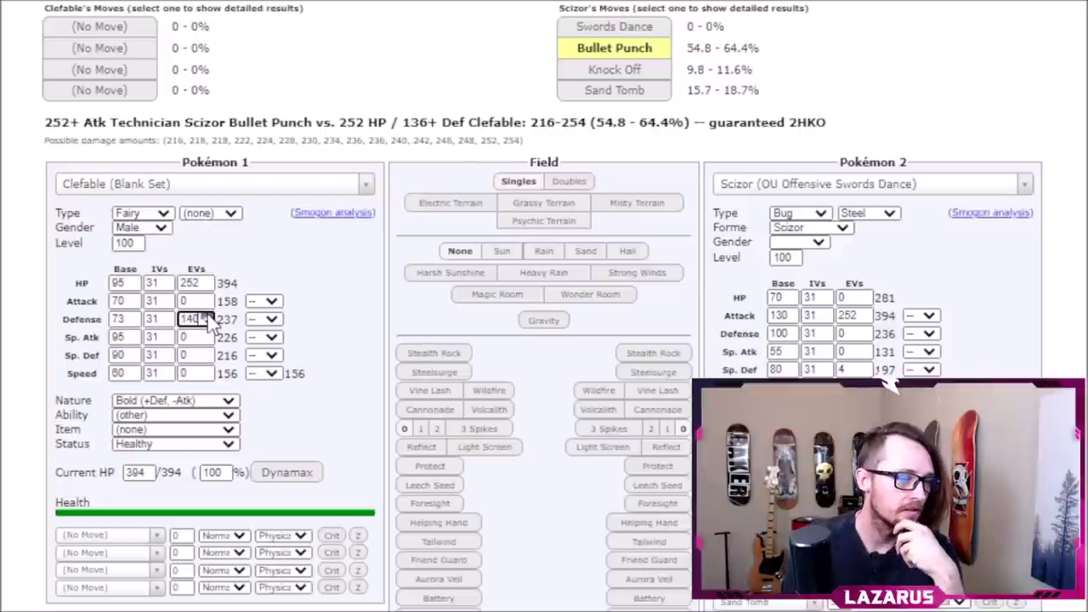
{"action": "left_click", "coordinate": [207, 317]}
{"action": "left_click", "coordinate": [208, 316]}
{"action": "left_click", "coordinate": [207, 316]}
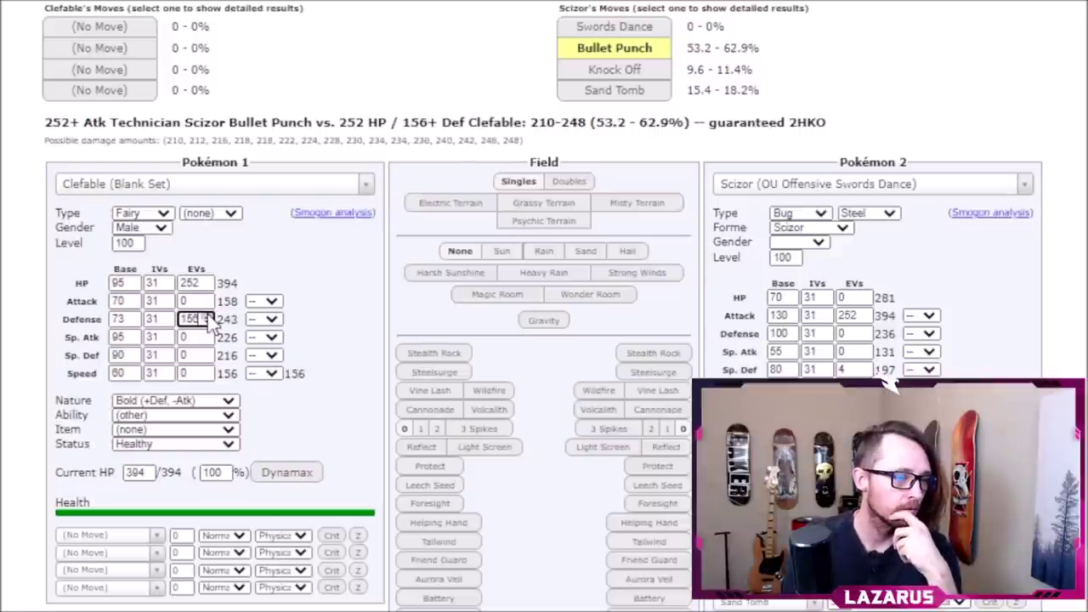
{"action": "double_click", "coordinate": [207, 316]}
{"action": "double_click", "coordinate": [208, 316]}
{"action": "triple_click", "coordinate": [208, 316]}
{"action": "triple_click", "coordinate": [207, 316]}
{"action": "triple_click", "coordinate": [207, 316]}
{"action": "triple_click", "coordinate": [208, 316]}
{"action": "double_click", "coordinate": [208, 316]}
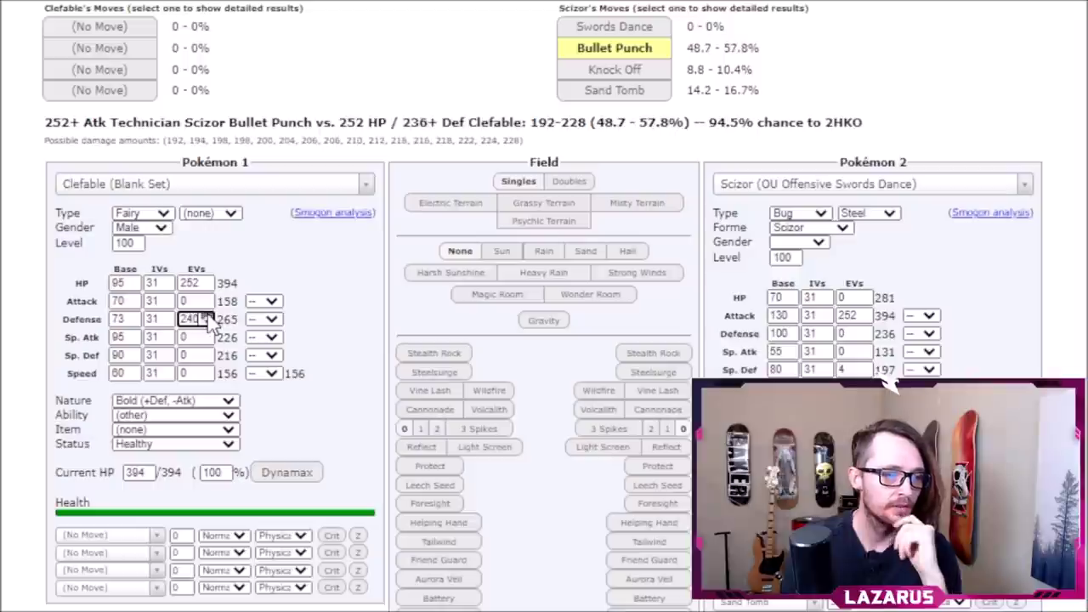
{"action": "left_click", "coordinate": [208, 317]}
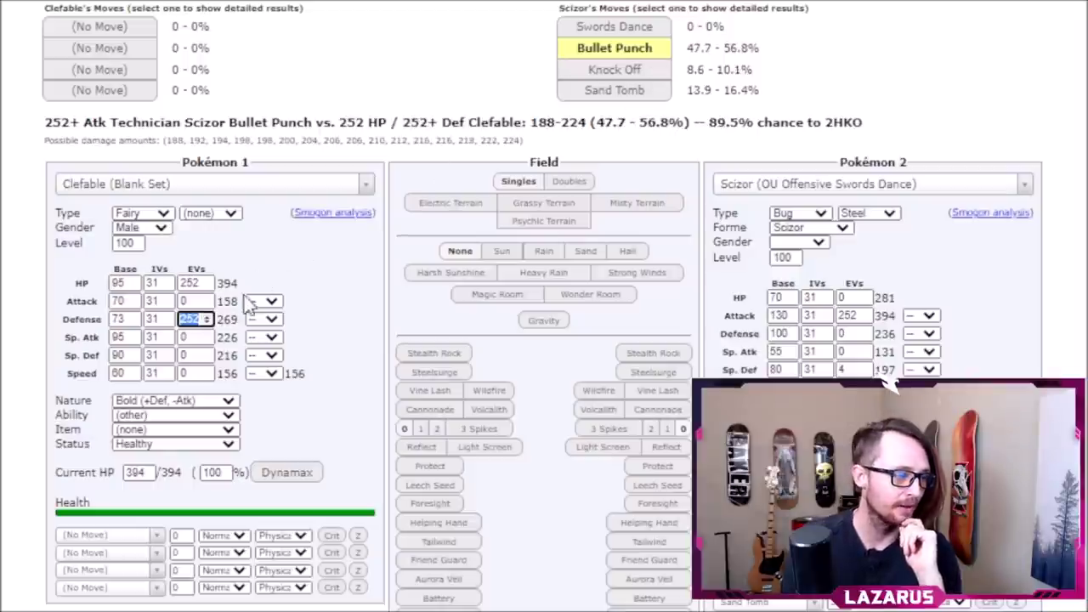
Give Clefable the Leftovers item and check Bullet Punch's 2HKO chance in the detailed result
{"action": "left_click", "coordinate": [196, 429]}
{"action": "key", "text": "l"}
{"action": "key", "text": "e"}
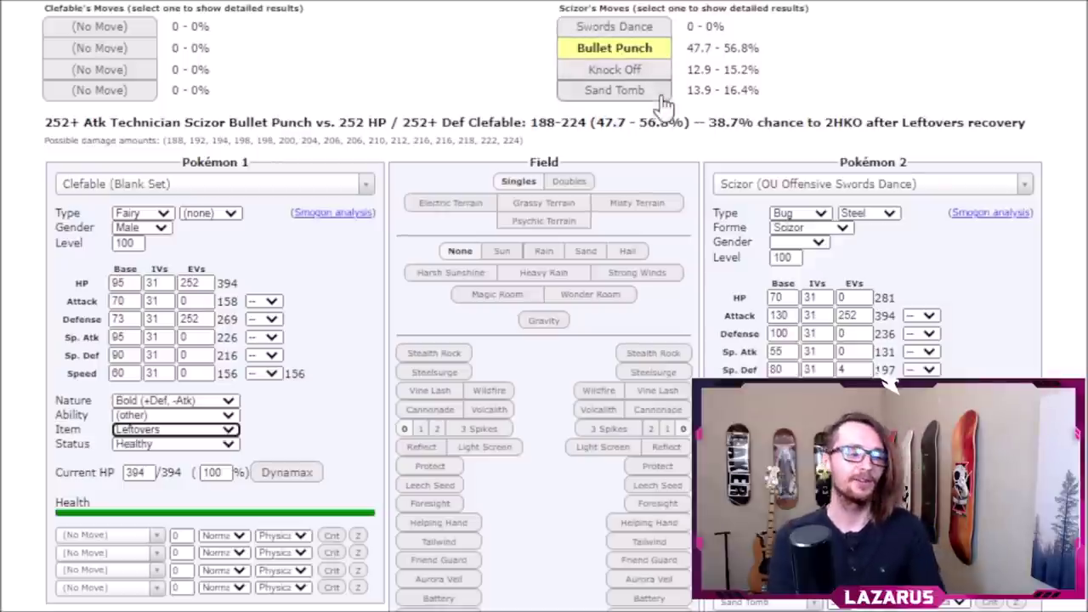
{"action": "mouse_move", "coordinate": [719, 123]}
{"action": "left_mouse_down"}
{"action": "mouse_move", "coordinate": [733, 121]}
{"action": "mouse_move", "coordinate": [723, 127]}
{"action": "mouse_move", "coordinate": [733, 141]}
{"action": "mouse_move", "coordinate": [727, 131]}
{"action": "left_mouse_up"}
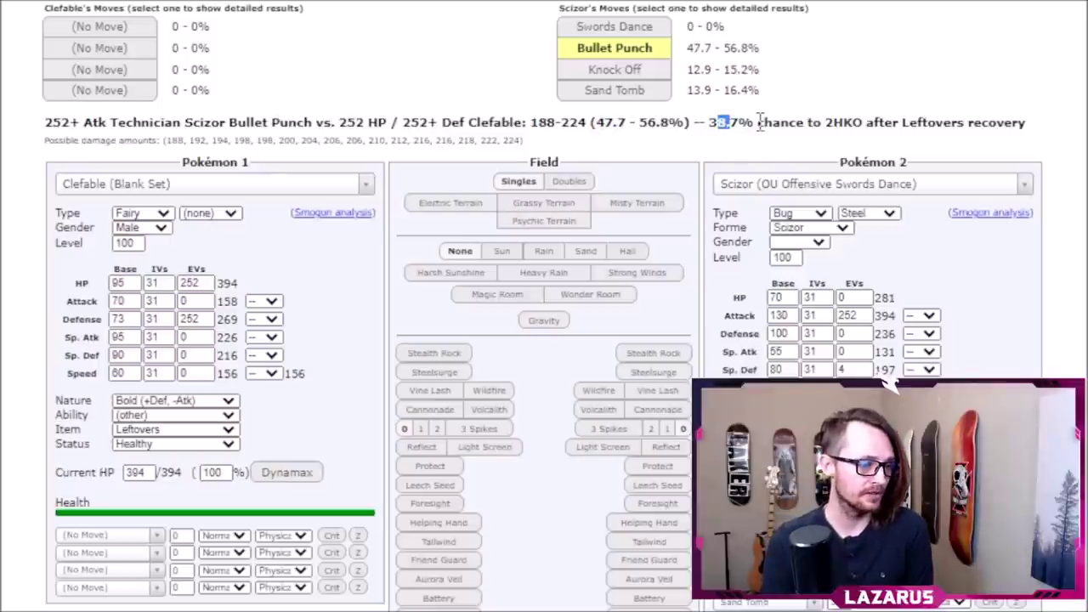
Set Clefable's Defense EVs to 148 and change its nature to Bashful
{"action": "left_click", "coordinate": [208, 322]}
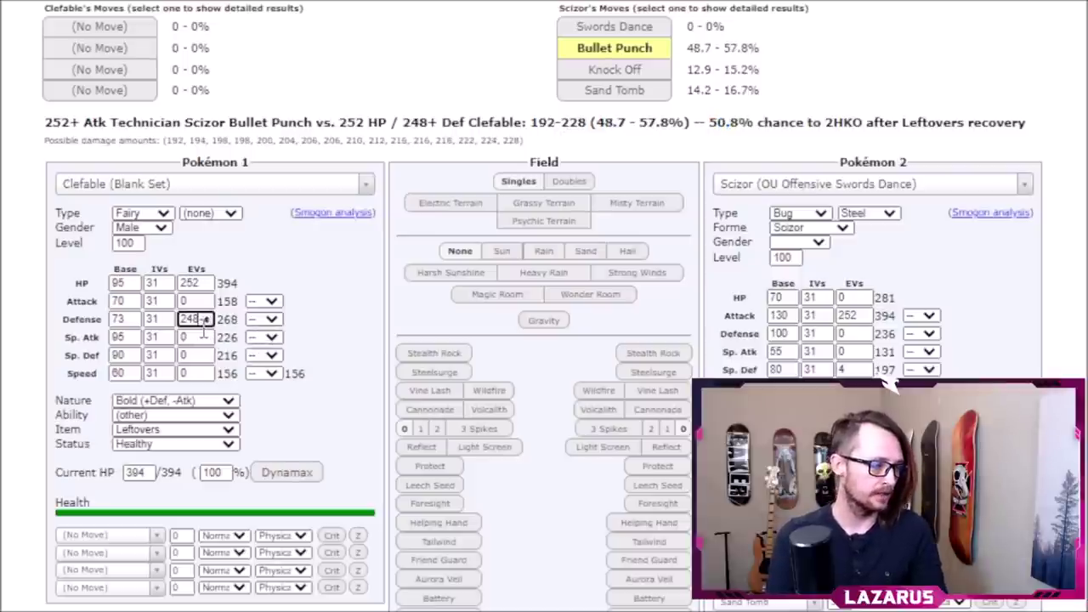
{"action": "scroll", "coordinate": [195, 317], "scroll_direction": "down", "scroll_amount": 3}
{"action": "left_click_drag", "start_coordinate": [202, 319], "coordinate": [141, 320]}
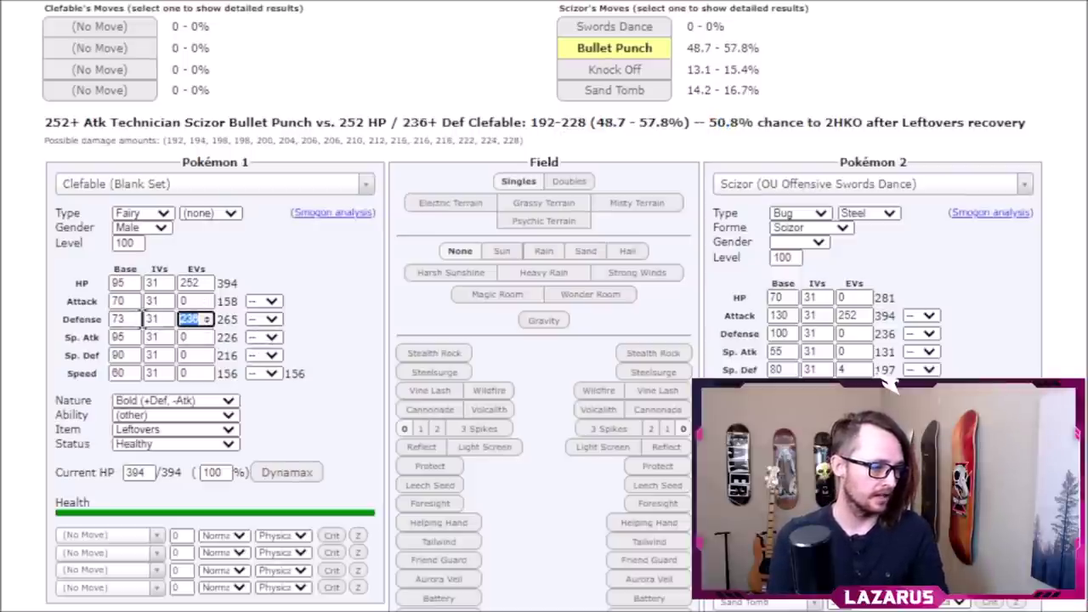
{"action": "type", "text": "148"}
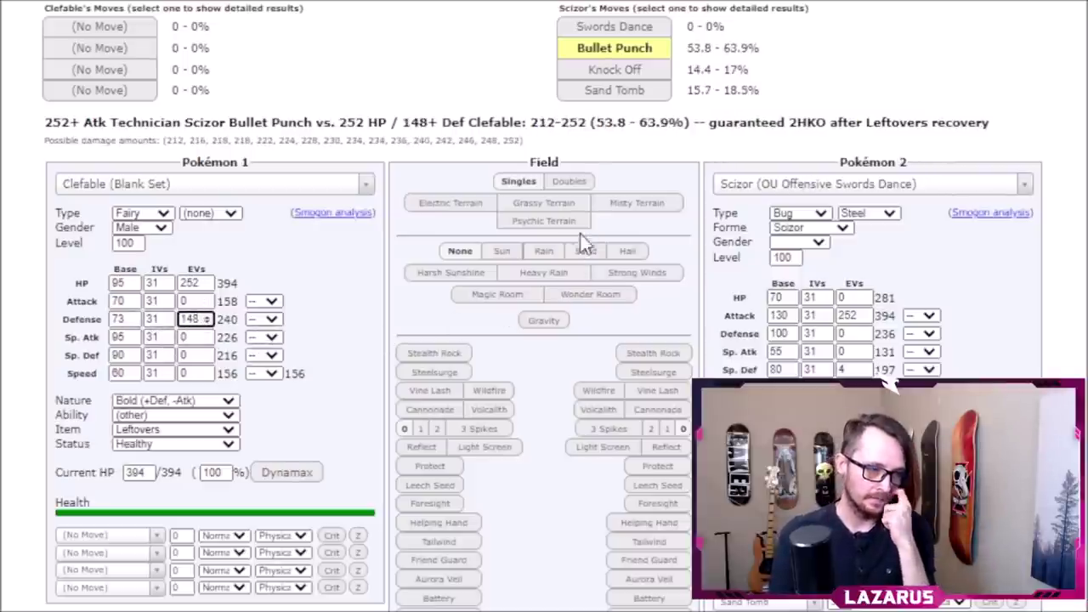
{"action": "left_click", "coordinate": [205, 419]}
{"action": "key", "text": "Up"}
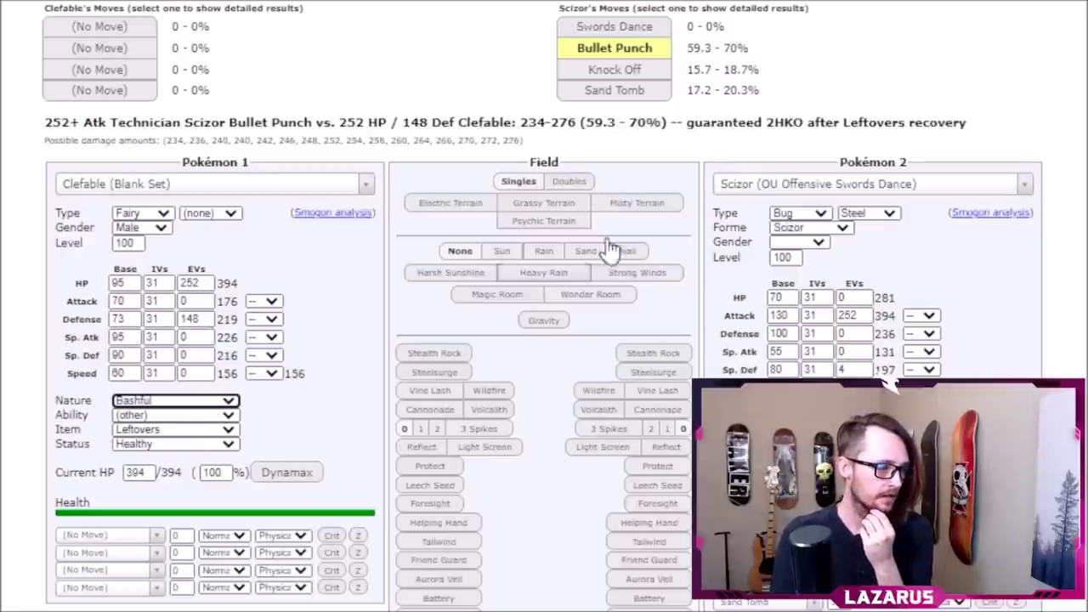
Lower Clefable's Defense EVs stepwise to 132 and bring them back to 148 to compare Bullet Punch damage
{"action": "left_click", "coordinate": [206, 323]}
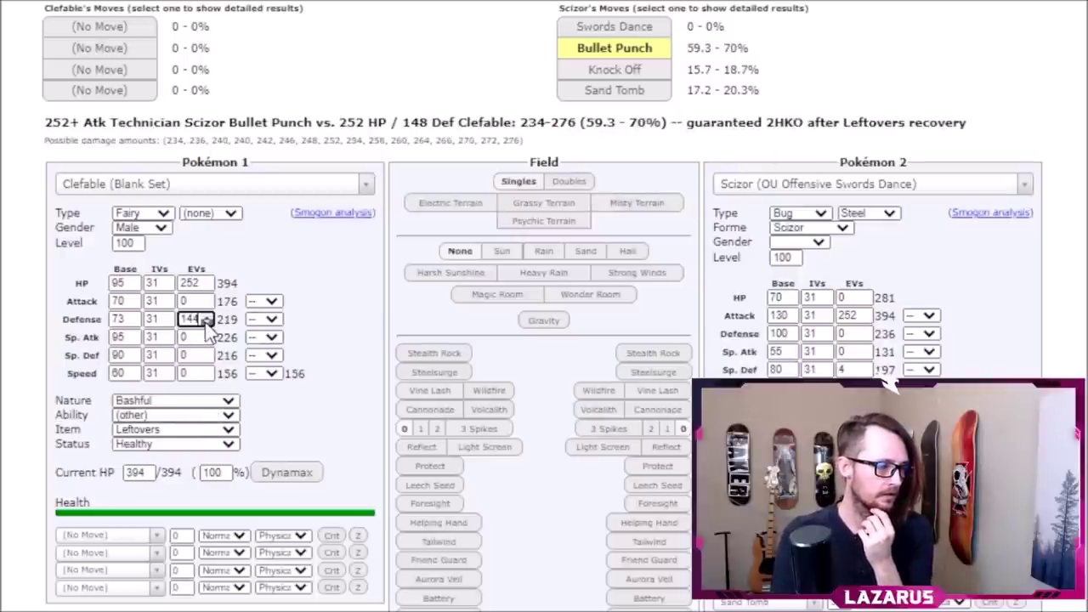
{"action": "left_click", "coordinate": [206, 323]}
{"action": "left_click", "coordinate": [205, 323]}
{"action": "left_click", "coordinate": [205, 323]}
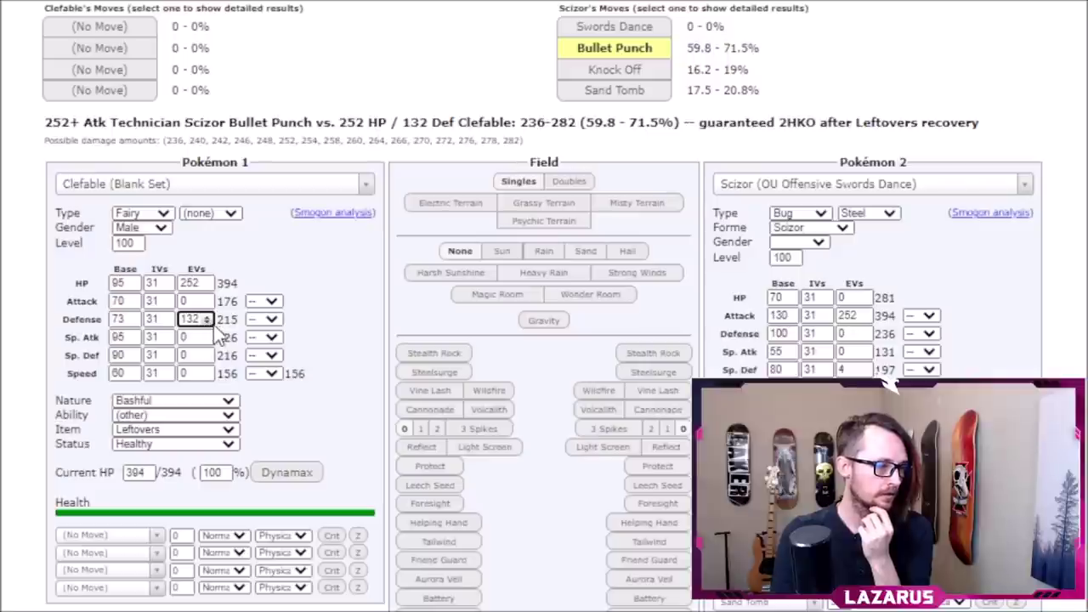
{"action": "scroll", "coordinate": [205, 324], "scroll_direction": "up", "scroll_amount": 2}
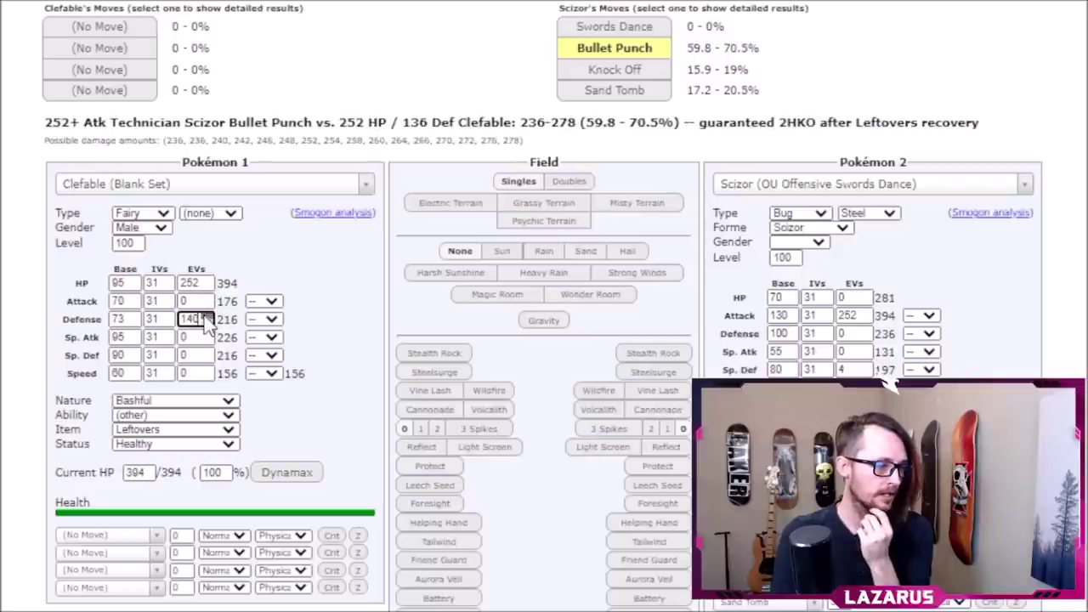
{"action": "scroll", "coordinate": [206, 324], "scroll_direction": "up", "scroll_amount": 1}
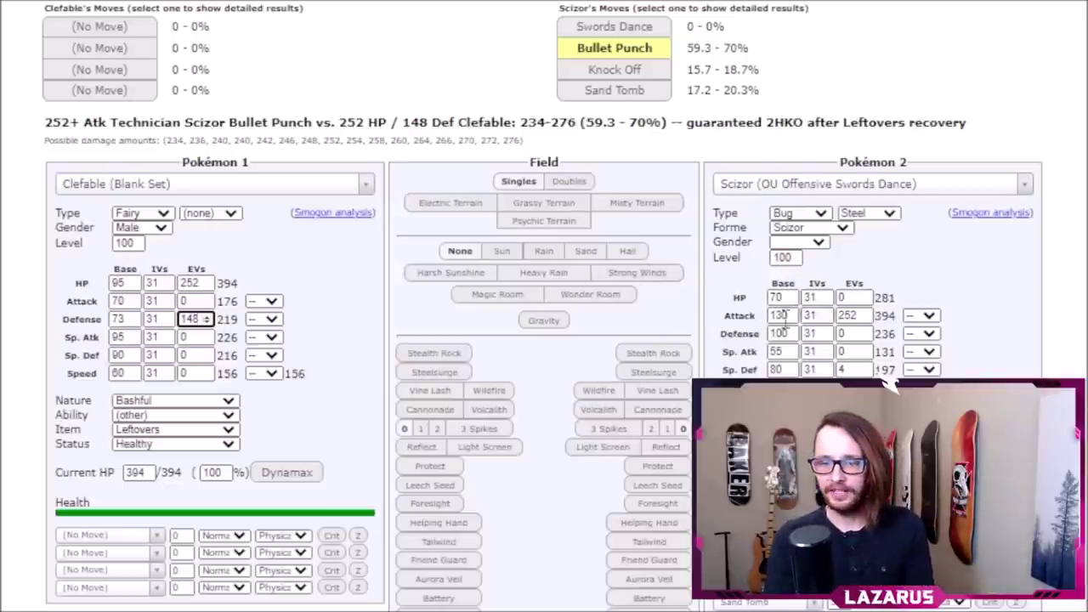
Check Scizor's base Attack, switch to the teambuilder and review the ability descriptions for Clefable and Gyarados
{"action": "left_click_drag", "start_coordinate": [786, 317], "coordinate": [769, 317]}
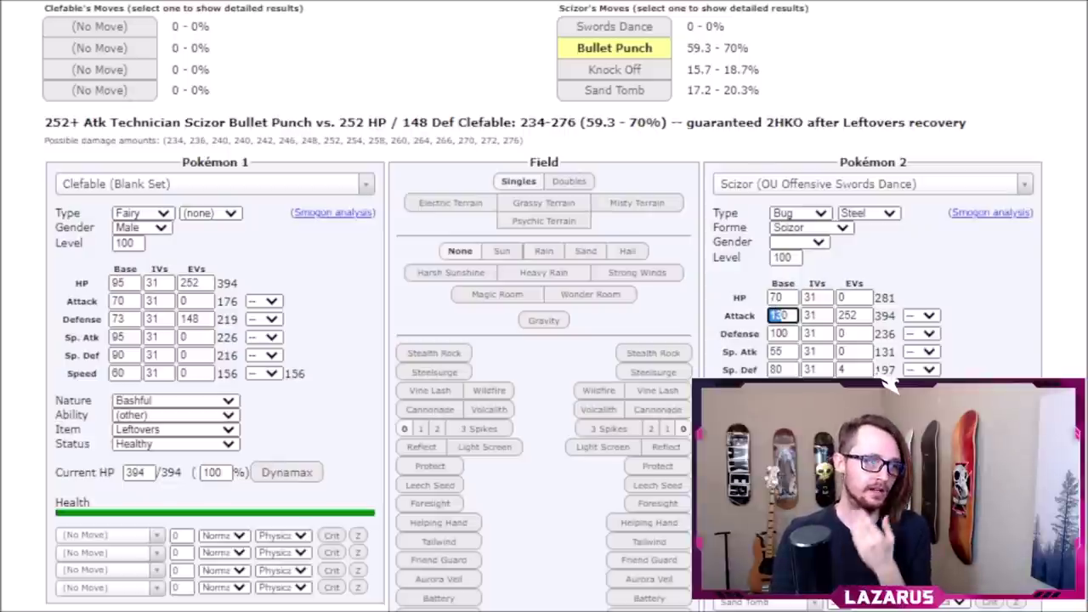
{"action": "key", "text": "alt+Tab"}
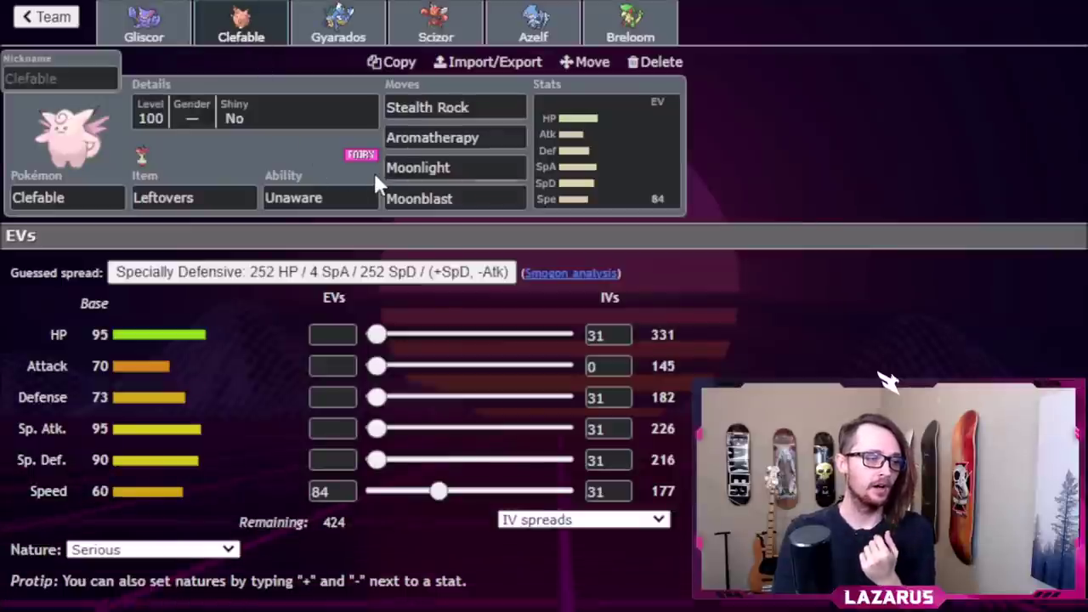
{"action": "left_click", "coordinate": [353, 192]}
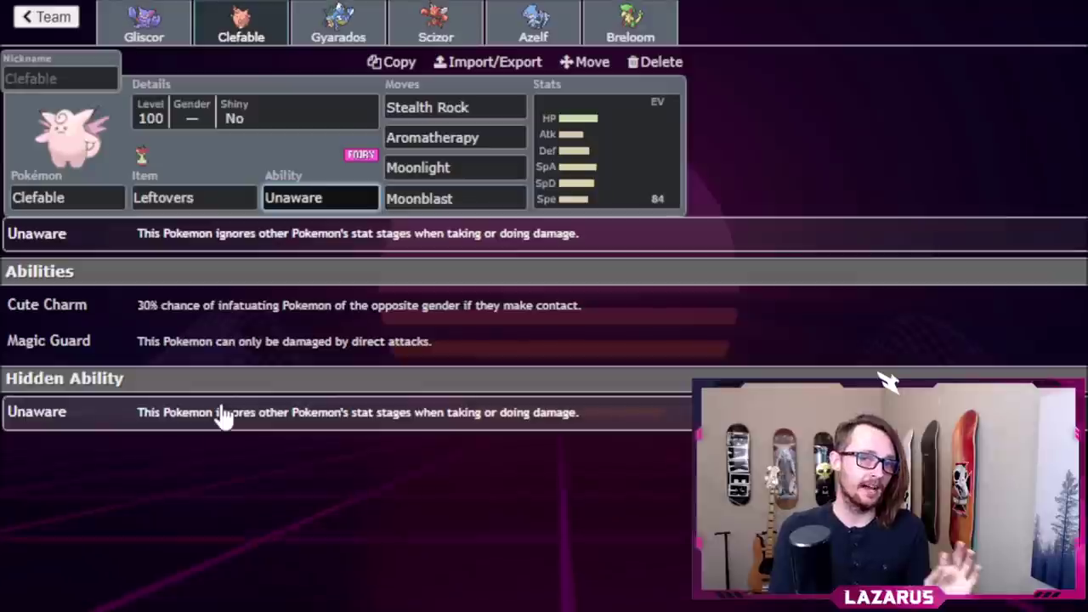
{"action": "left_click", "coordinate": [338, 22]}
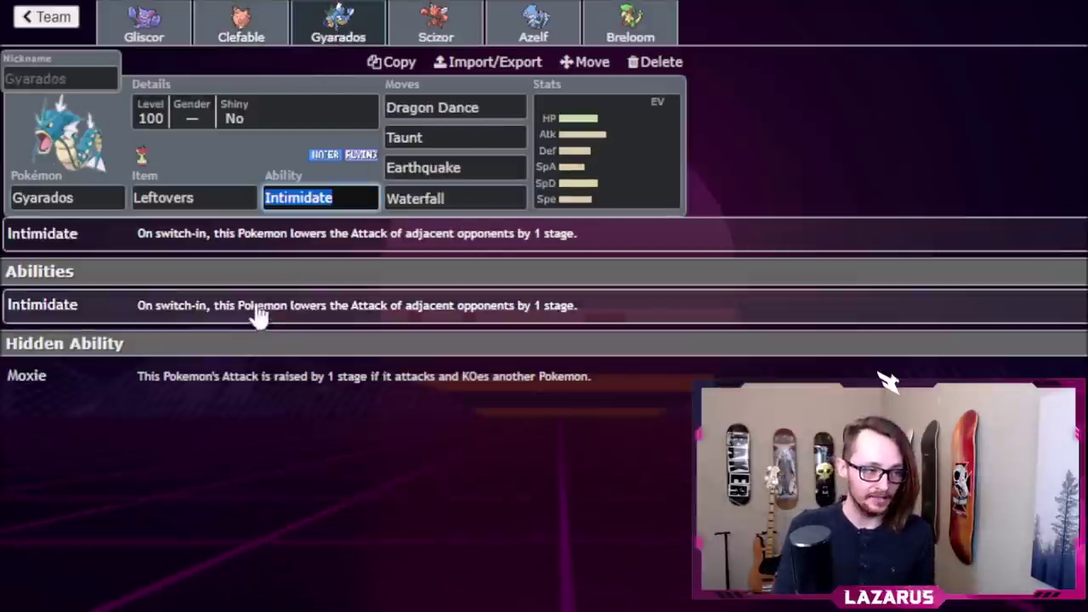
{"action": "left_click", "coordinate": [241, 22]}
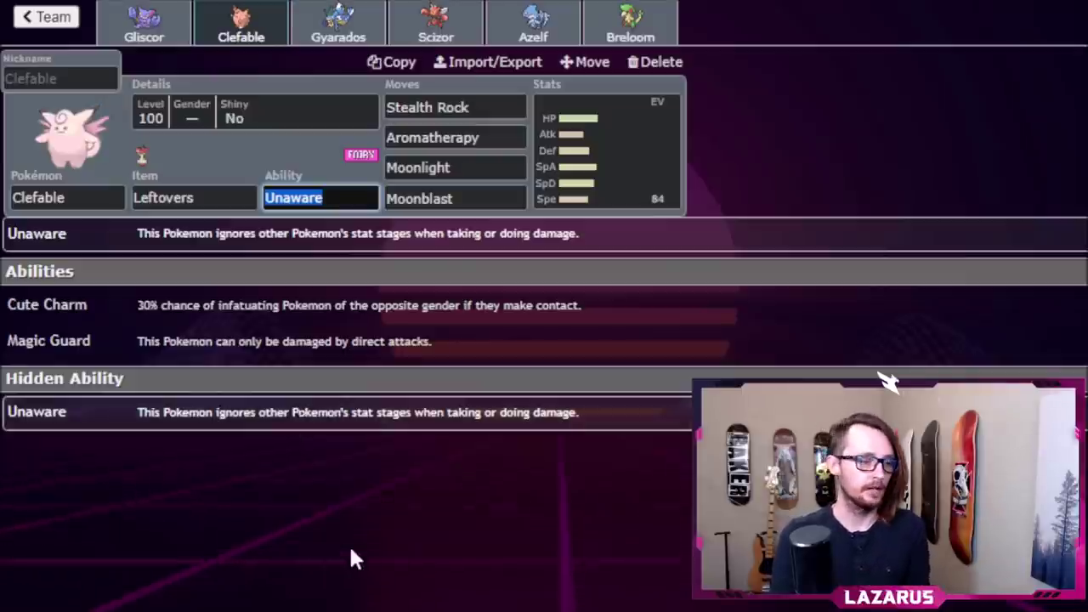
Clear Clefable's Speed EVs in the teambuilder and set 252 HP EVs and 148+ Defense EVs
{"action": "left_click", "coordinate": [678, 187]}
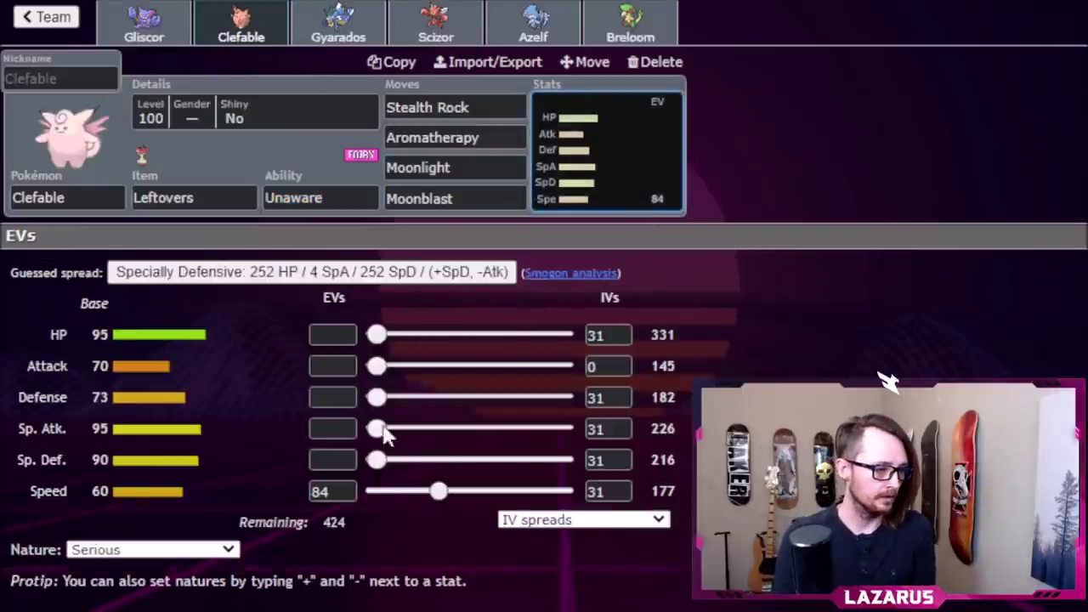
{"action": "left_click_drag", "start_coordinate": [353, 494], "coordinate": [180, 493]}
{"action": "key", "text": "BackSpace"}
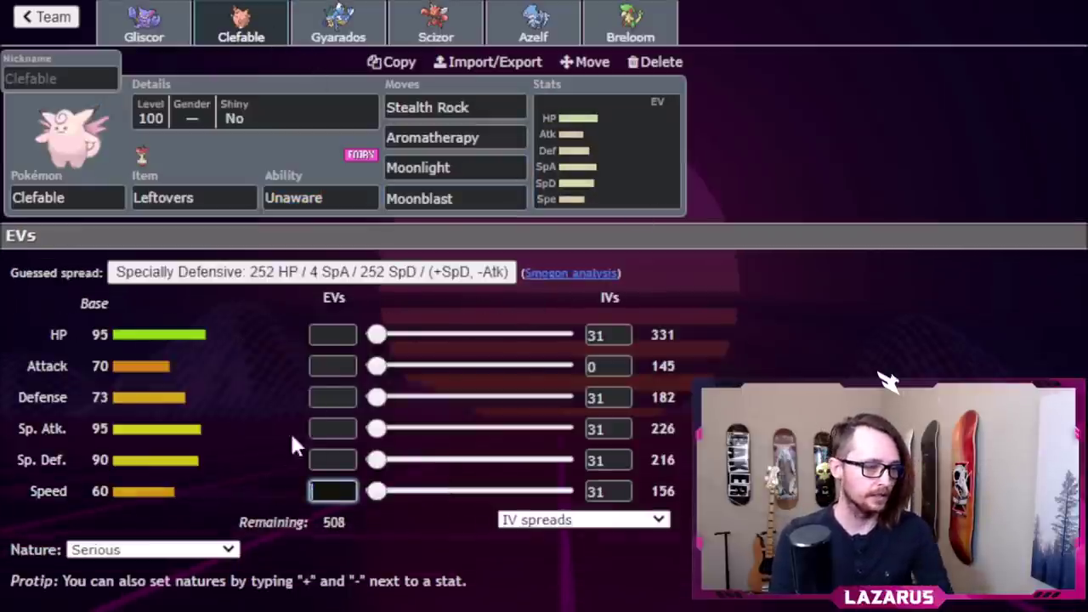
{"action": "left_click", "coordinate": [341, 334]}
{"action": "type", "text": "252"}
{"action": "left_click", "coordinate": [332, 400]}
{"action": "type", "text": "14"}
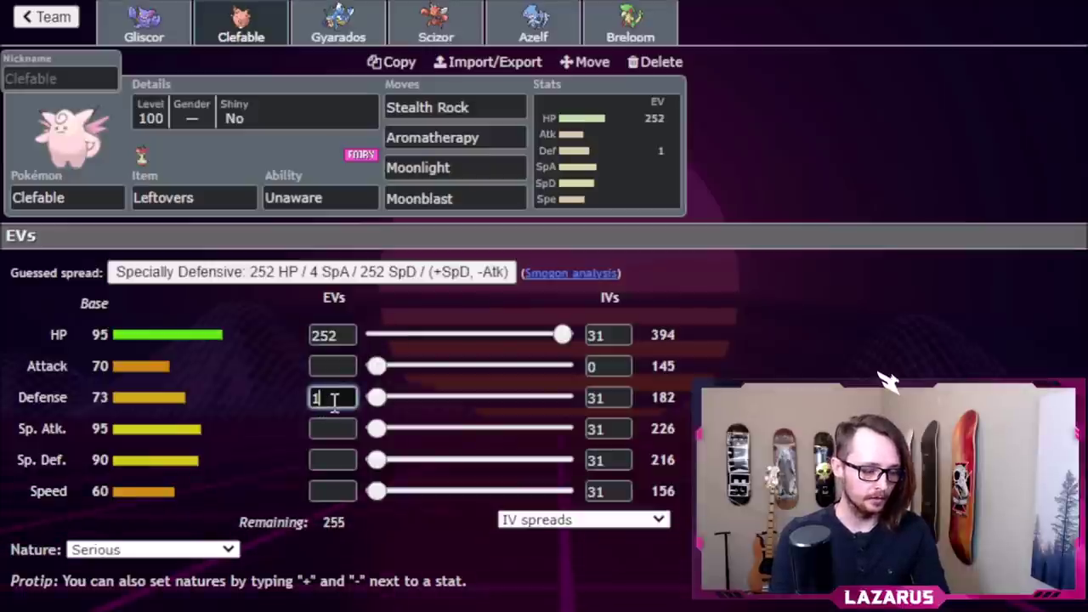
{"action": "type", "text": "7"}
{"action": "key", "text": "BackSpace"}
{"action": "type", "text": "8+"}
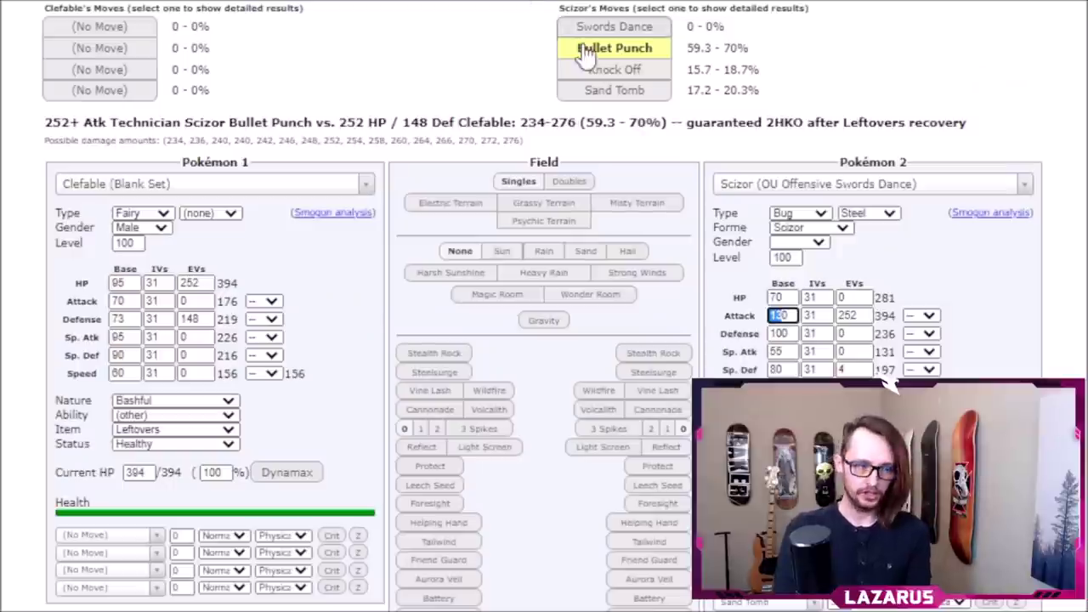
Switch back to the damage calculator and set Clefable's Sp. Def EVs to 108
{"action": "left_click", "coordinate": [194, 355]}
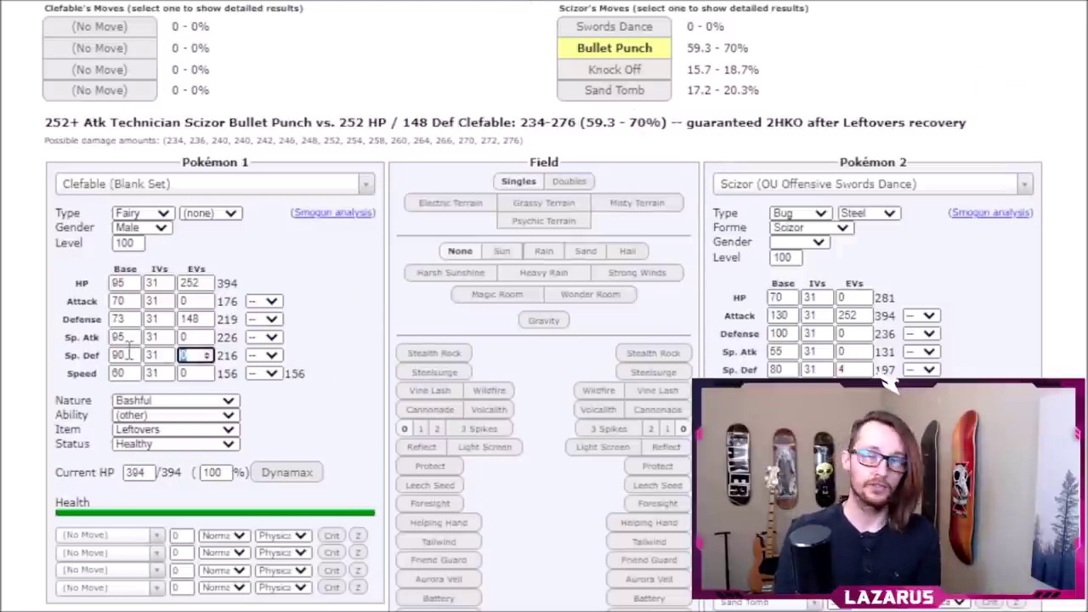
{"action": "type", "text": "252"}
{"action": "key", "text": "BackSpace"}
{"action": "key", "text": "BackSpace"}
{"action": "key", "text": "BackSpace"}
{"action": "type", "text": "108"}
{"action": "left_click", "coordinate": [456, 249]}
Load Azelf's UU Nasty Plot set as Pokémon 2 and replace its Psyshock with Psychic
{"action": "left_click", "coordinate": [814, 189]}
{"action": "type", "text": "a"}
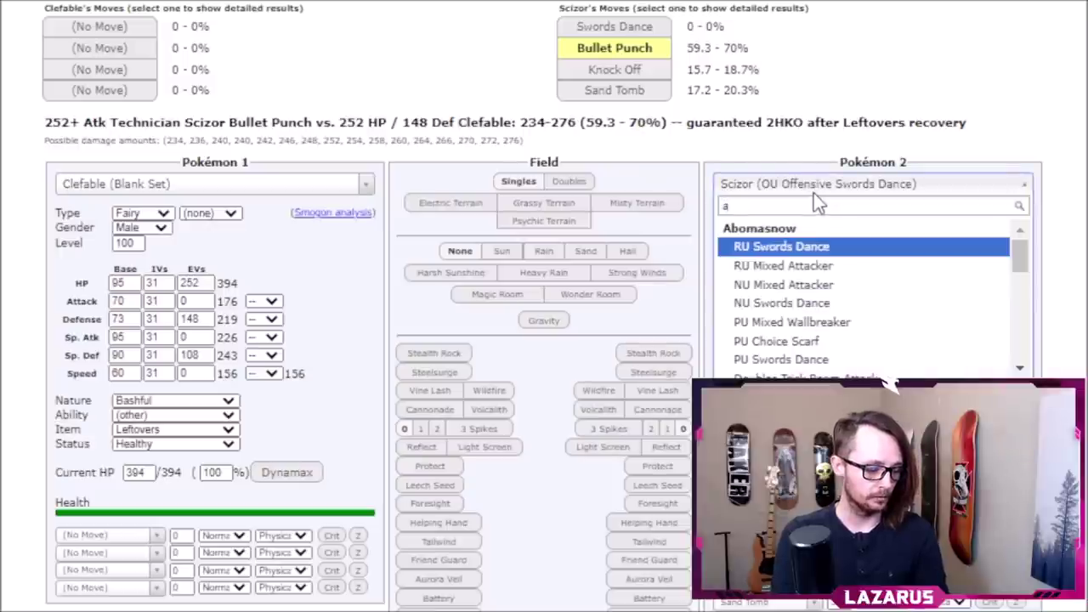
{"action": "type", "text": "zel"}
{"action": "left_click", "coordinate": [769, 246]}
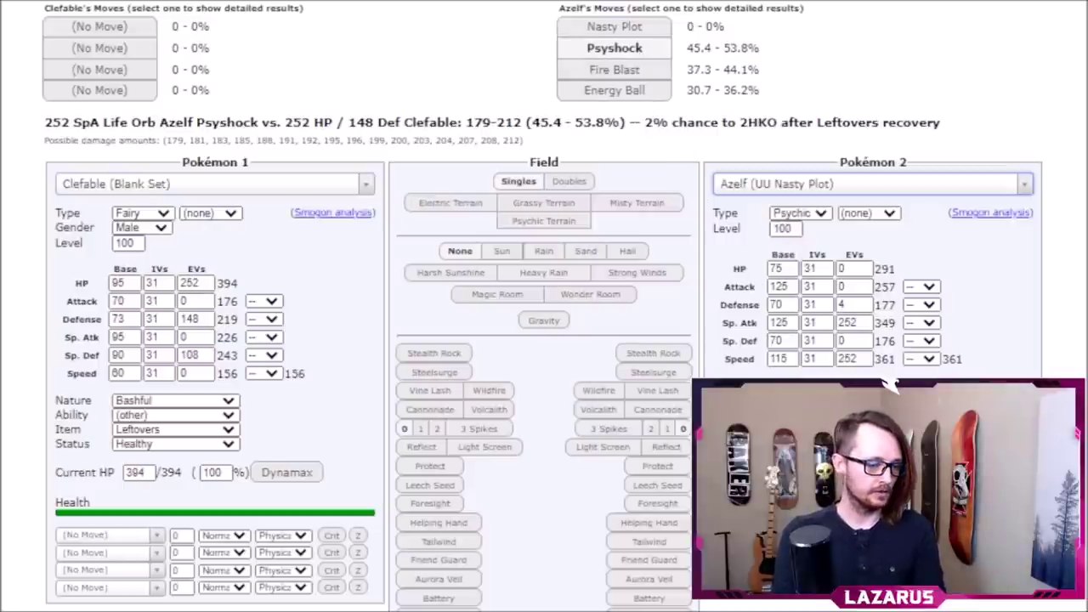
{"action": "left_click", "coordinate": [884, 383]}
{"action": "type", "text": "psy"}
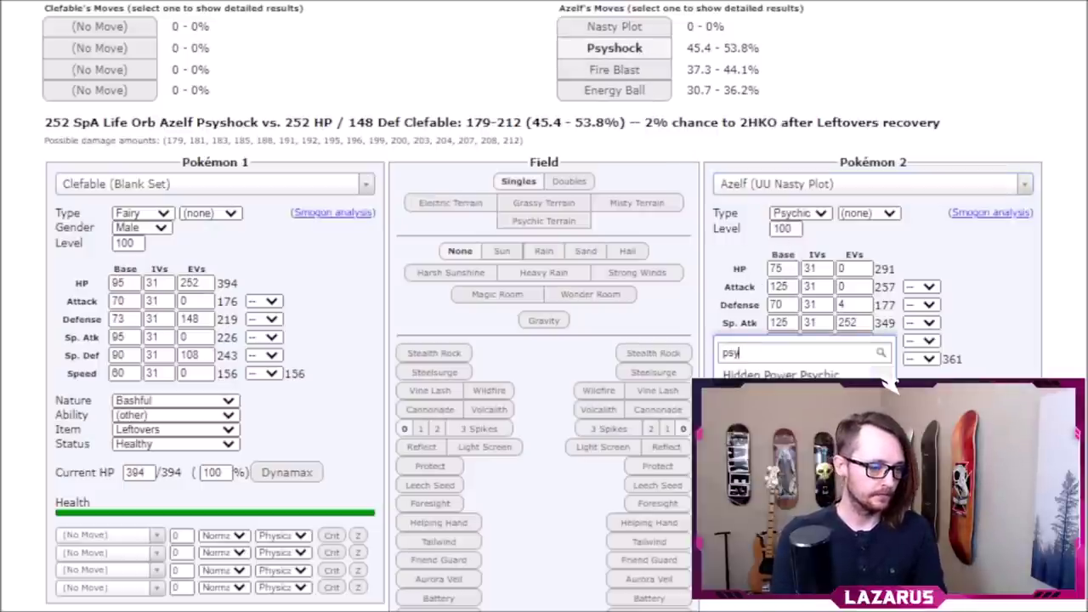
{"action": "left_click", "coordinate": [888, 389]}
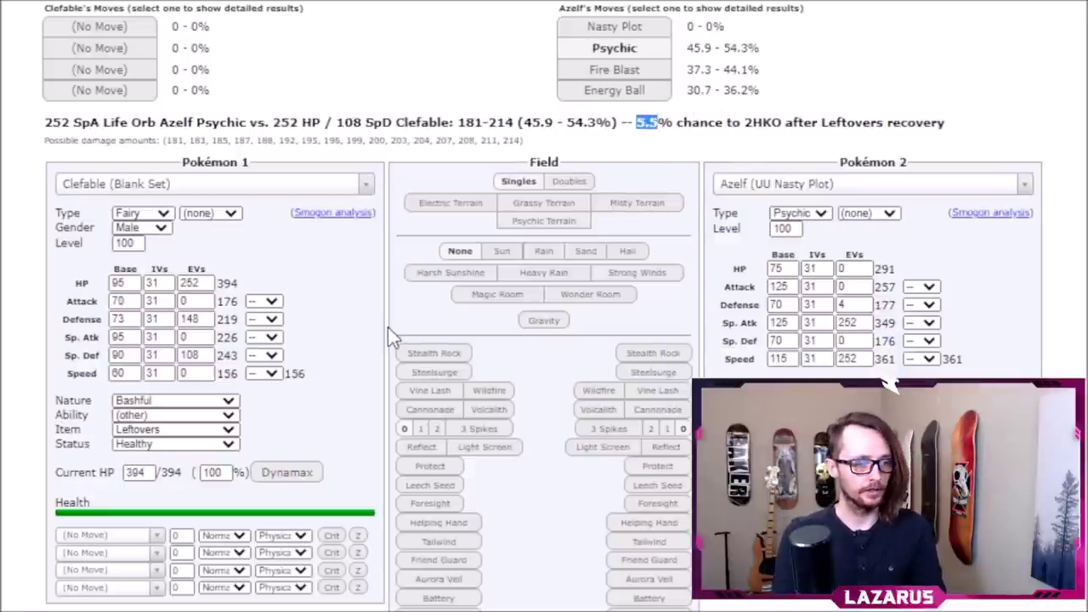
Raise Clefable's Sp. Def EVs in small increments to 132 to reduce the chance of Azelf's Psychic scoring a 2HKO
{"action": "left_click", "coordinate": [211, 349]}
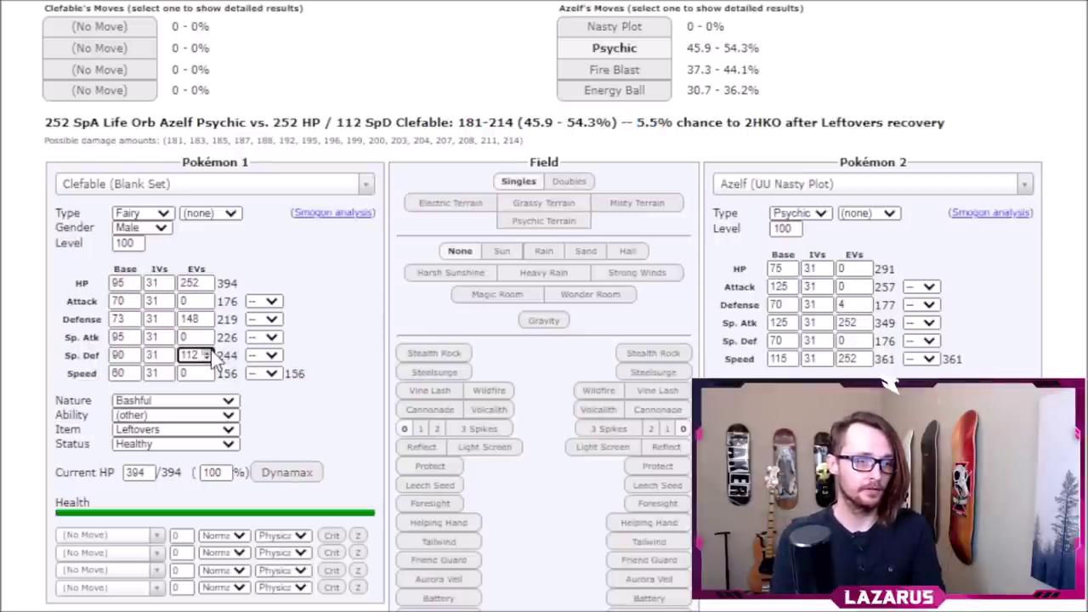
{"action": "left_click", "coordinate": [210, 351]}
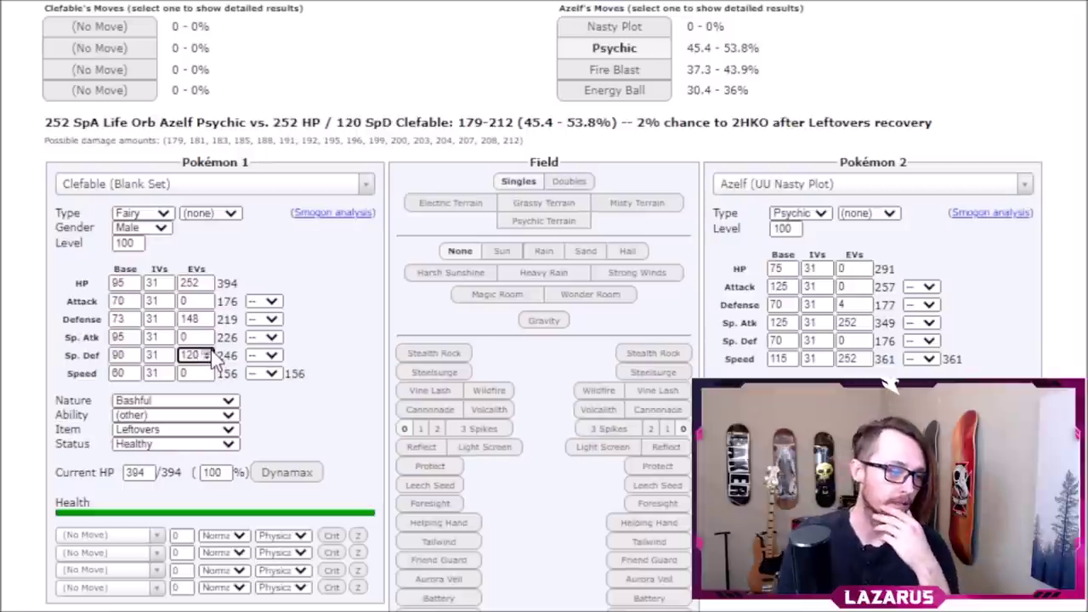
{"action": "left_click", "coordinate": [210, 352]}
{"action": "left_click", "coordinate": [211, 352]}
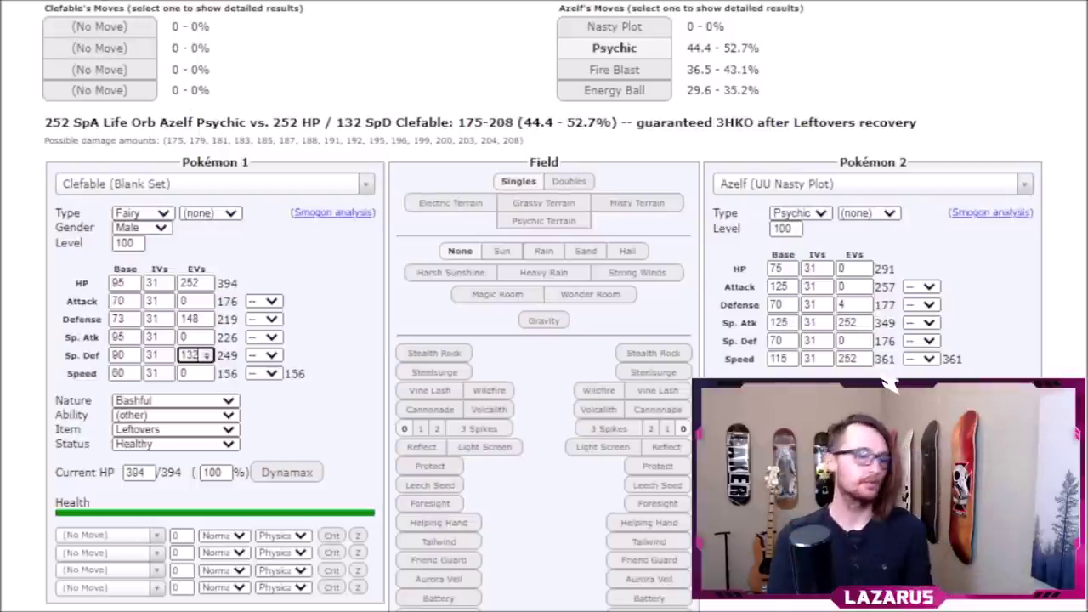
Switch to the teambuilder and set Clefable's Sp. Def EVs to 108
{"action": "key", "text": "alt+Tab"}
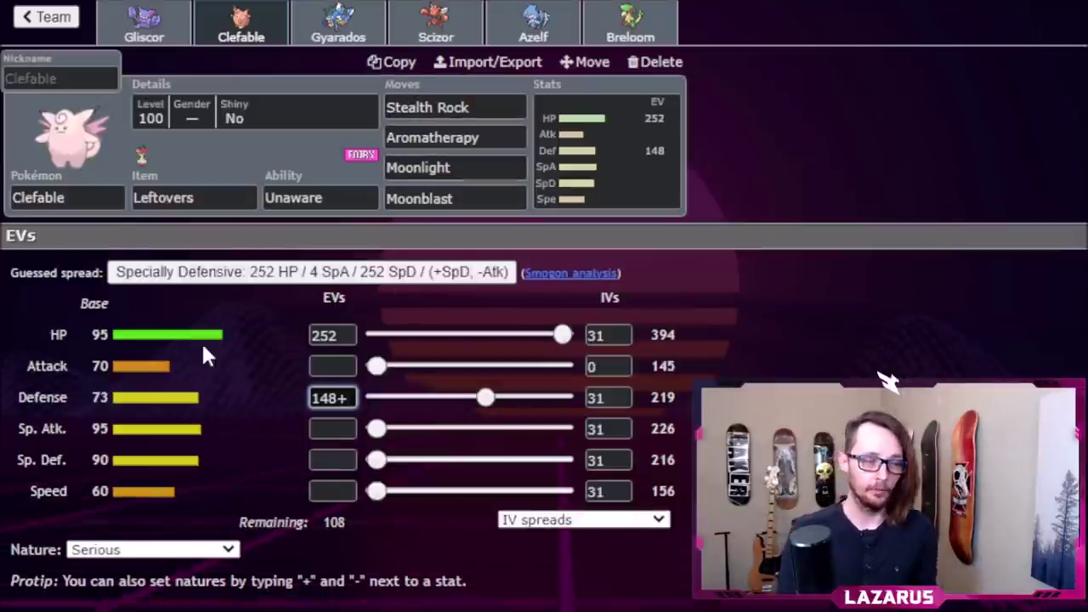
{"action": "left_click", "coordinate": [327, 457]}
{"action": "type", "text": "108"}
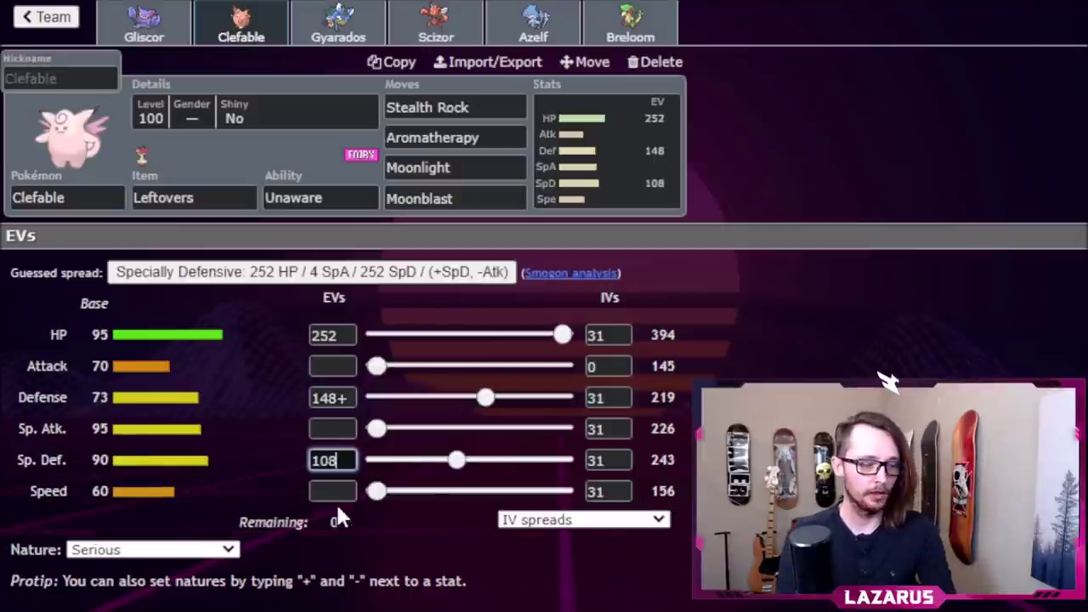
Set Clefable's Sp. Def EVs to 100 and put 4 EVs each into Sp. Atk and Speed
{"action": "key", "text": "BackSpace"}
{"action": "type", "text": "0"}
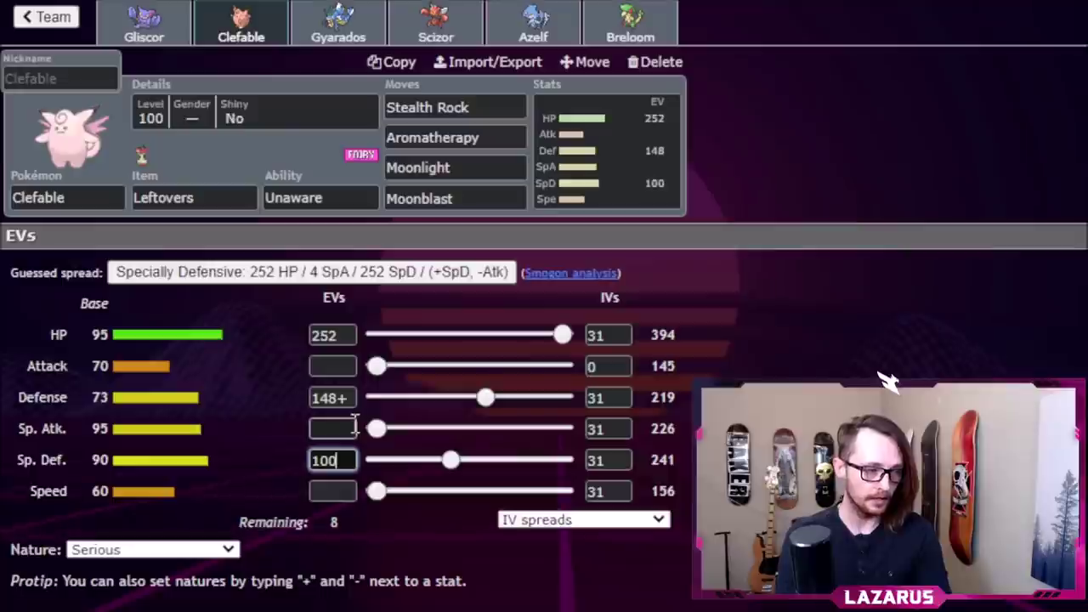
{"action": "left_click", "coordinate": [333, 429]}
{"action": "type", "text": "4"}
{"action": "left_click", "coordinate": [333, 491]}
{"action": "type", "text": "4"}
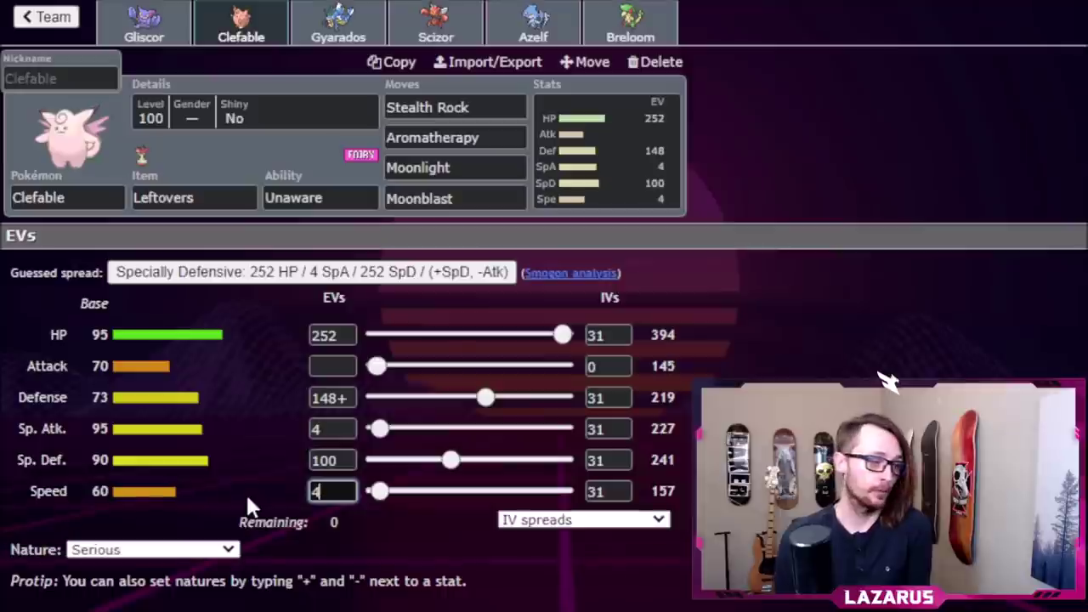
Apply the guessed Specially Defensive spread of 252 HP / 4 SpA / 252 SpD (+SpD, -Atk) to Clefable
{"action": "left_click", "coordinate": [382, 275]}
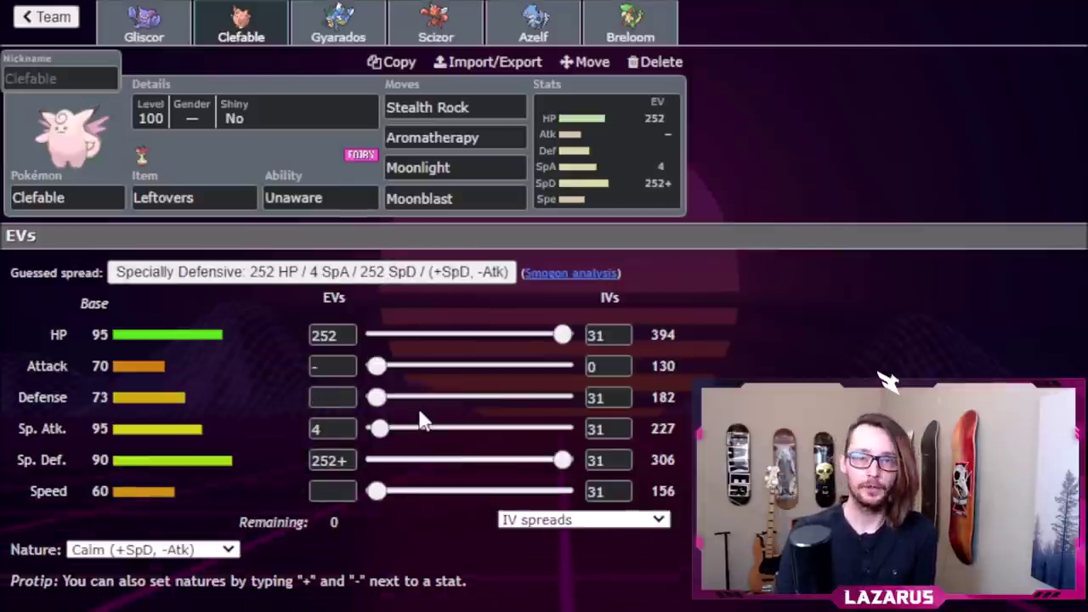
{"action": "left_click", "coordinate": [337, 484]}
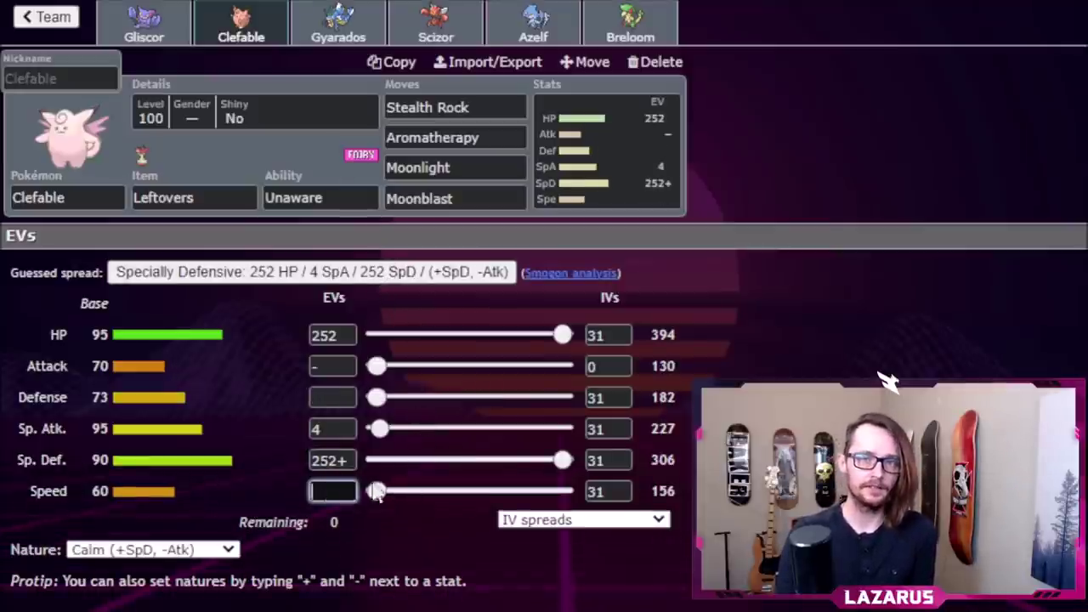
{"action": "left_click", "coordinate": [248, 281]}
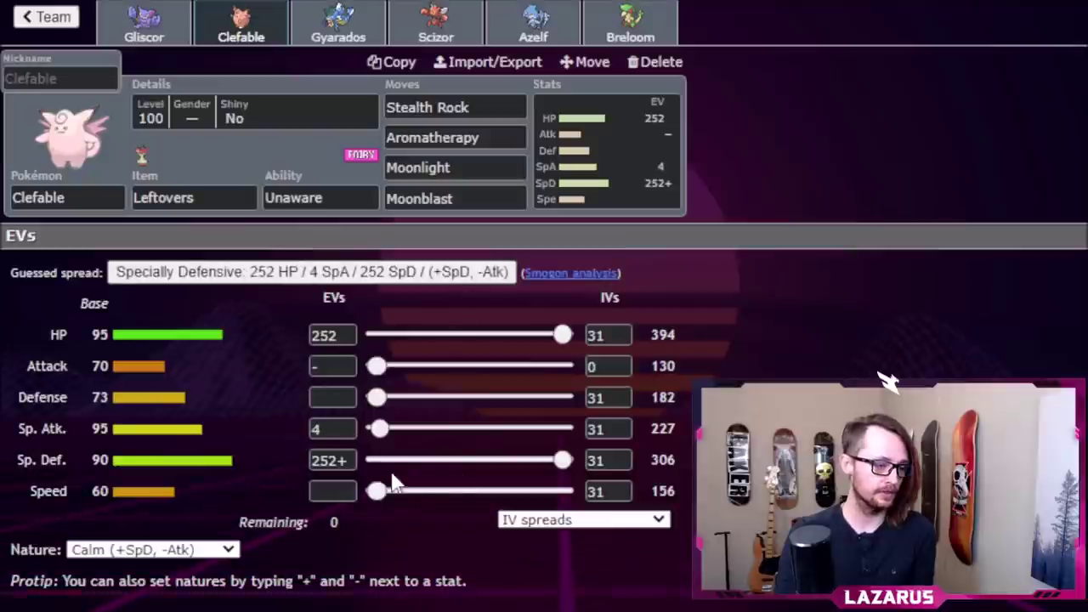
Set Clefable's EVs to 148+ in Defense, 100 in Sp. Def and 4 in Speed
{"action": "left_click", "coordinate": [326, 397]}
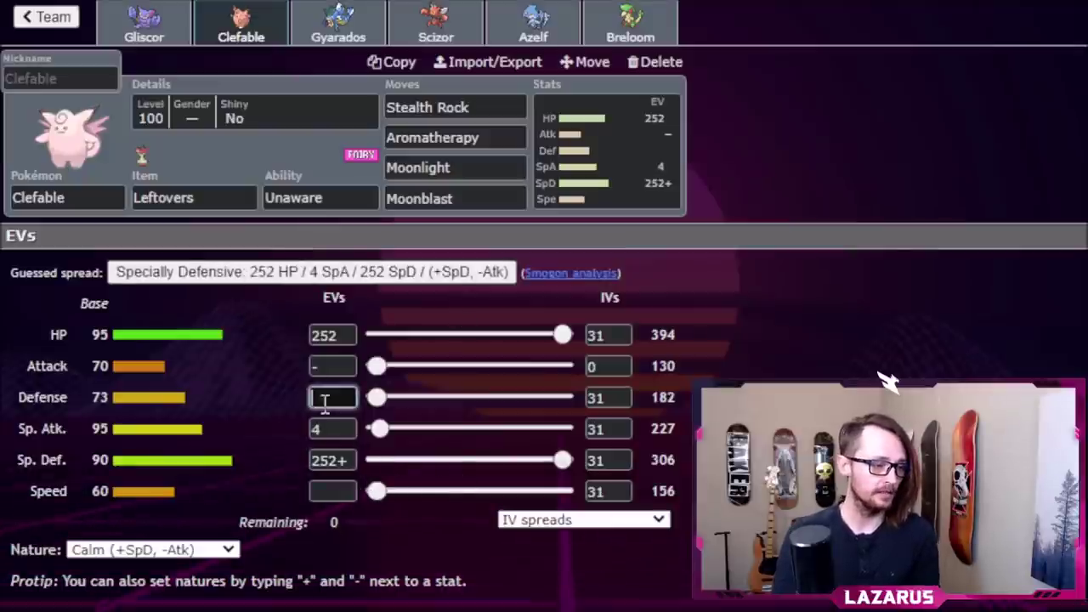
{"action": "type", "text": "14"}
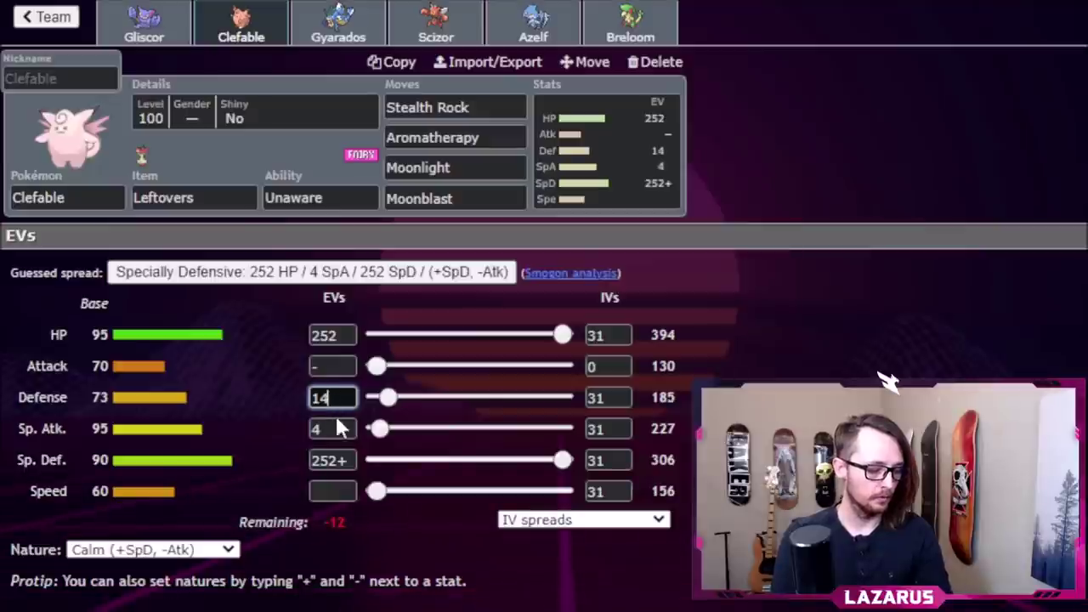
{"action": "type", "text": "8+"}
{"action": "double_click", "coordinate": [350, 459]}
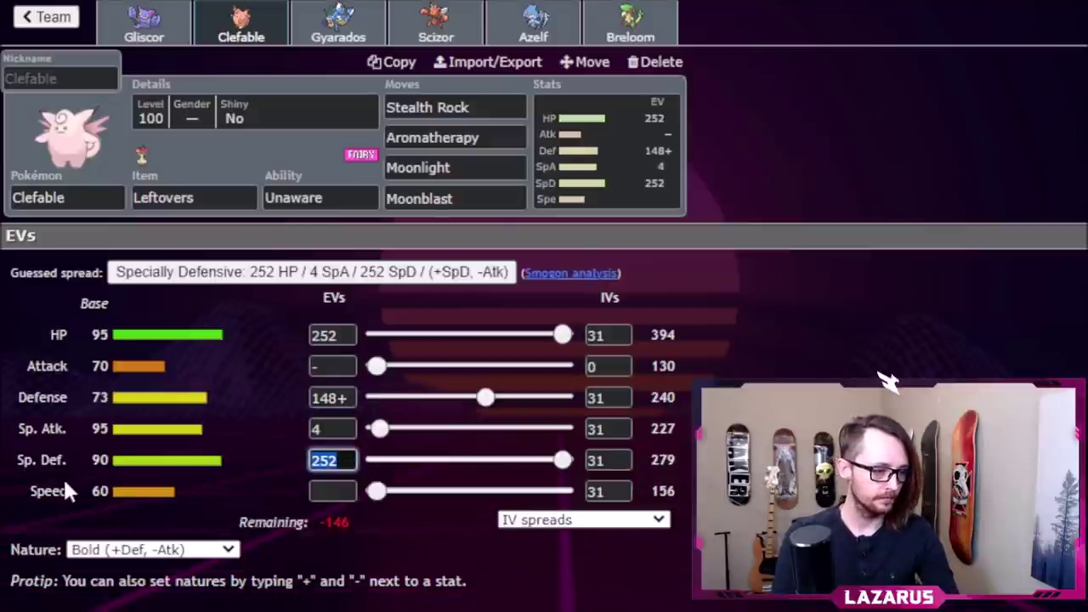
{"action": "key", "text": "BackSpace"}
{"action": "type", "text": "100"}
{"action": "left_click", "coordinate": [323, 488]}
{"action": "type", "text": "4"}
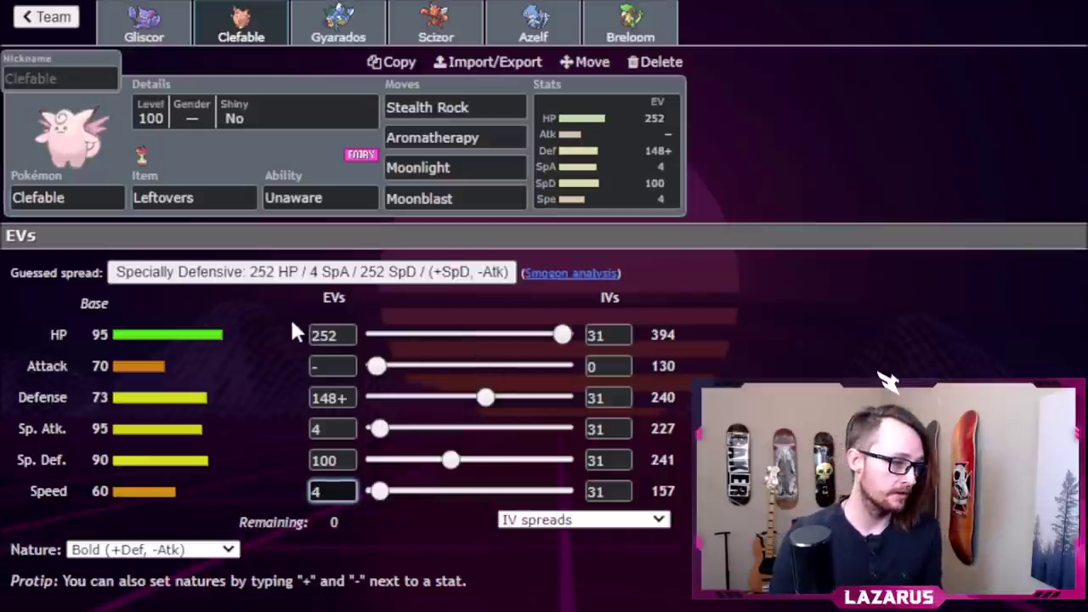
Open Gyarados, apply the guessed Fast Physical Sweeper spread and make Speed its nature-boosted stat
{"action": "left_click", "coordinate": [350, 33]}
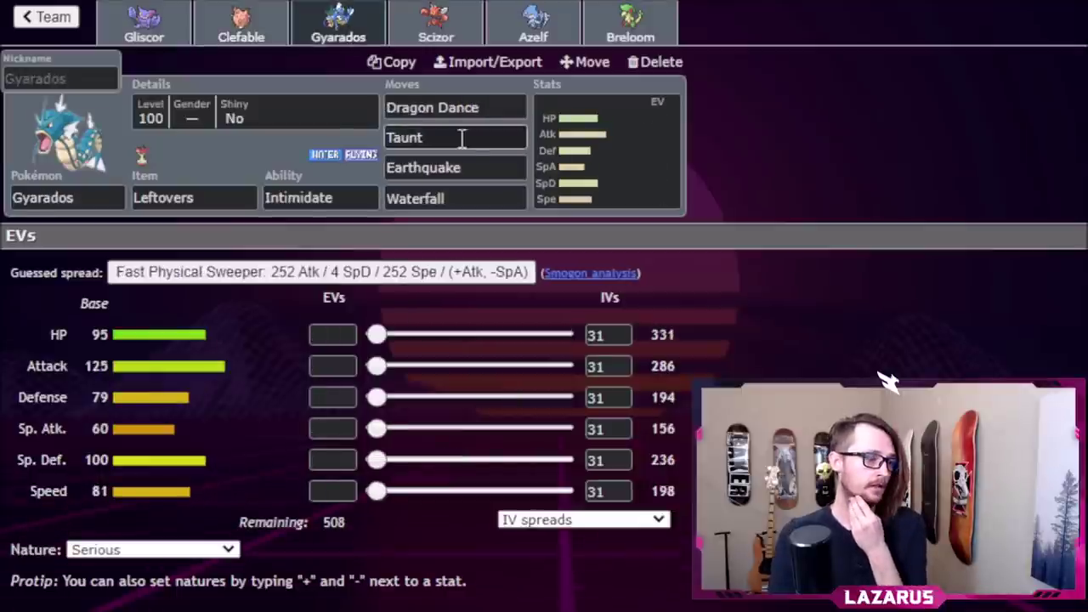
{"action": "left_click", "coordinate": [341, 281]}
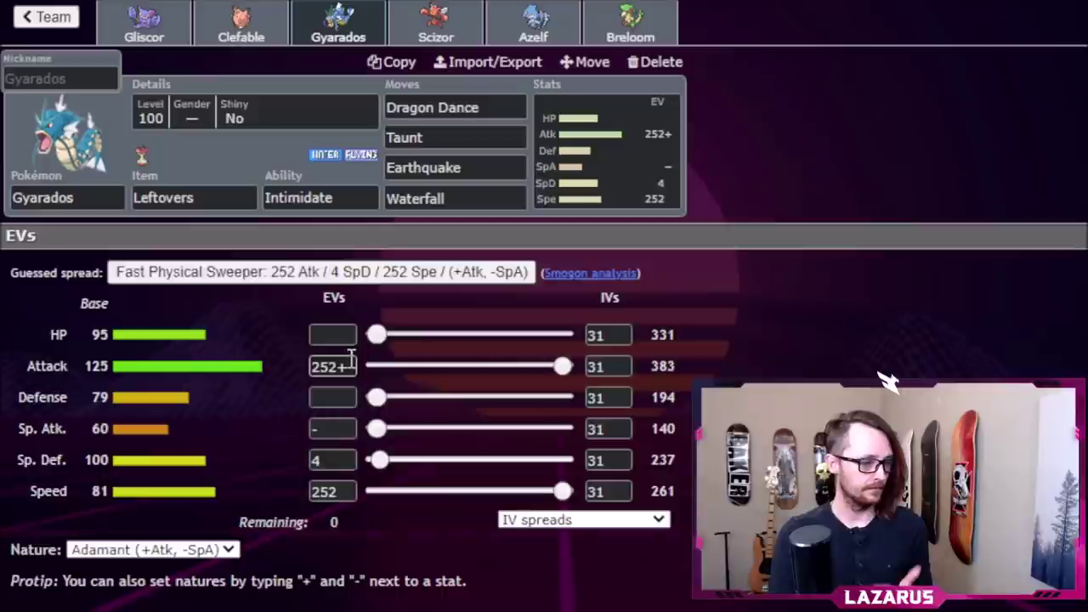
{"action": "left_click", "coordinate": [346, 491]}
{"action": "type", "text": "+"}
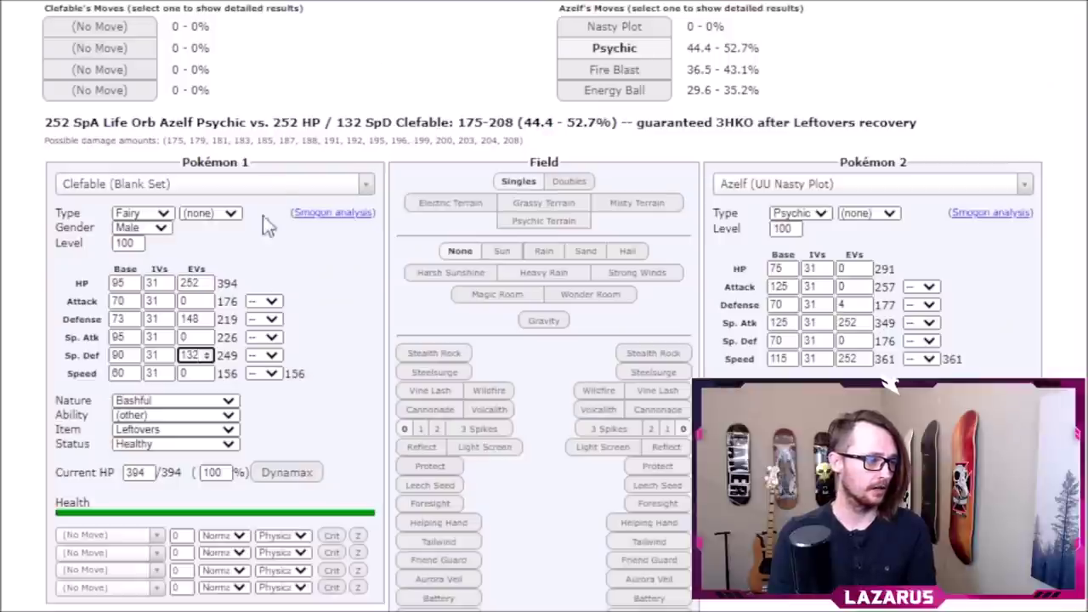
Switch to the damage calculator and load the blank sets of Gyarados as Pokémon 1 and Aerodactyl as Pokémon 2
{"action": "left_click", "coordinate": [272, 184]}
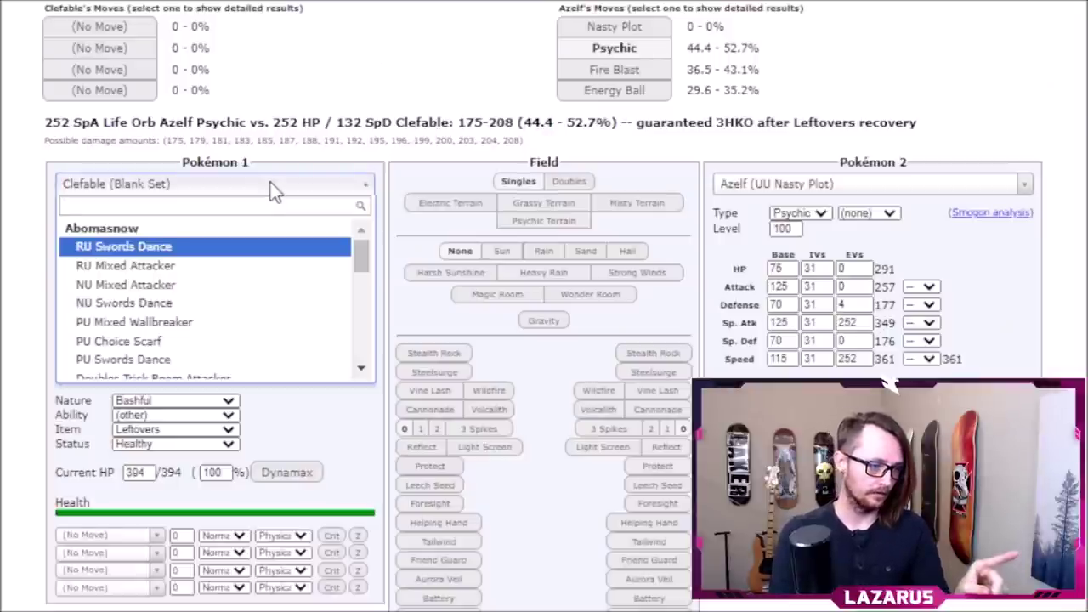
{"action": "type", "text": "gy"}
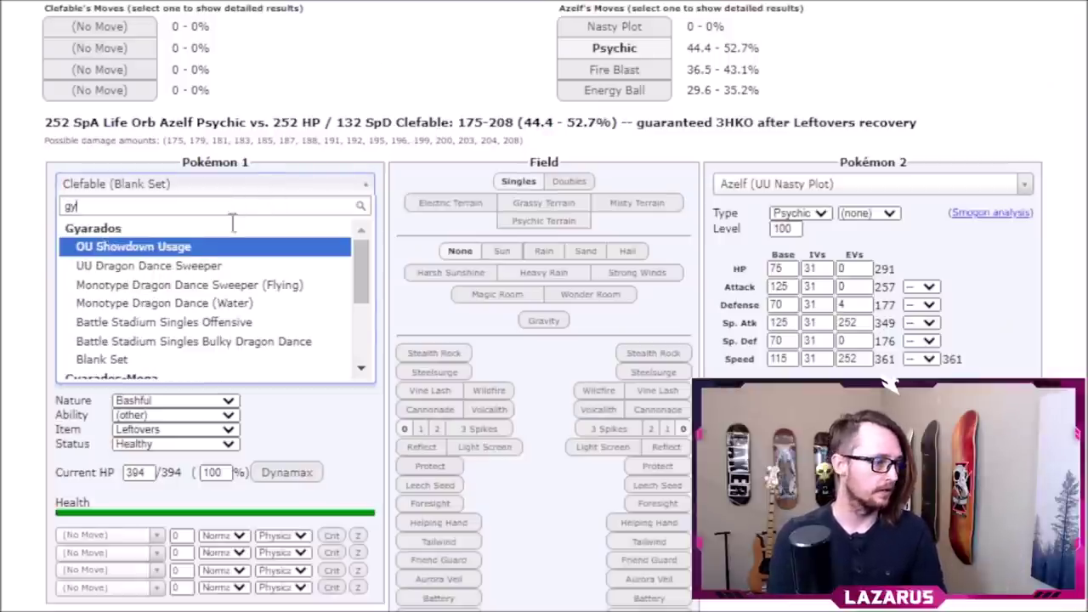
{"action": "left_click", "coordinate": [111, 358]}
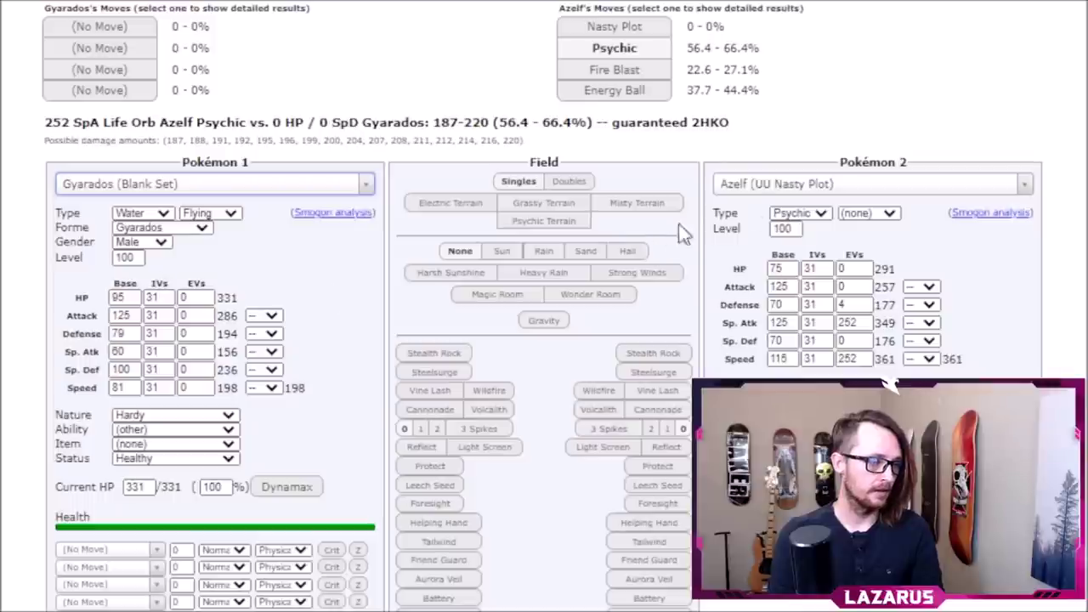
{"action": "left_click", "coordinate": [780, 184]}
{"action": "type", "text": "Aer"}
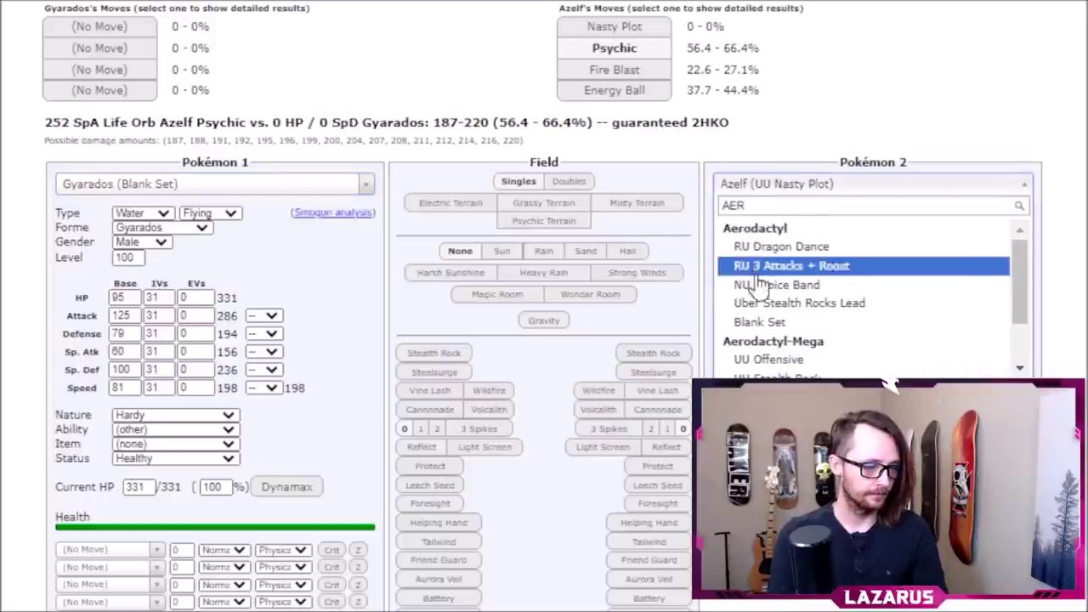
{"action": "left_click", "coordinate": [748, 318]}
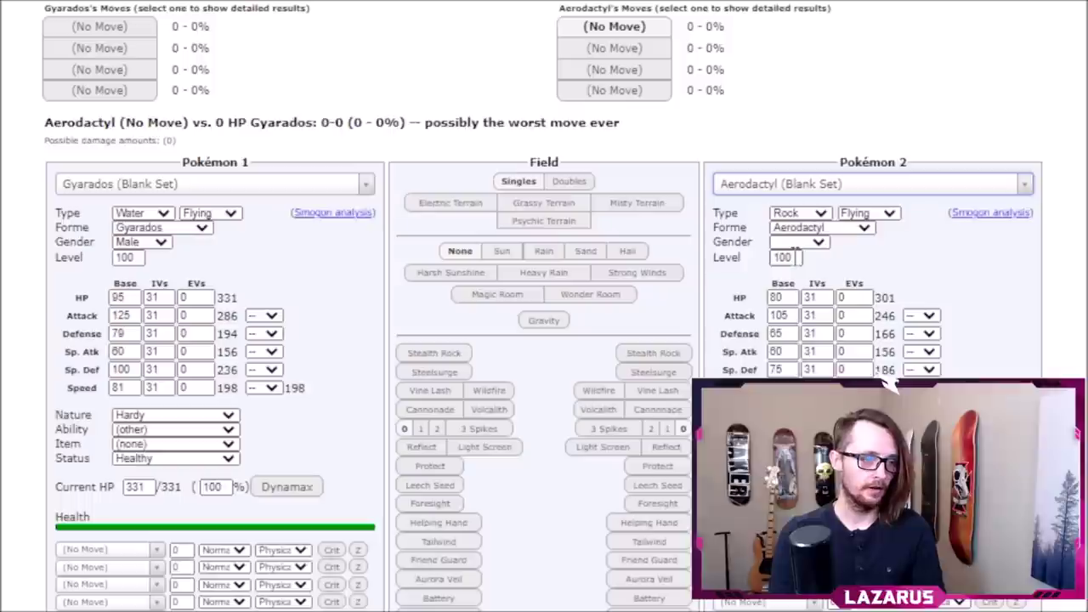
Keep Aerodactyl at level 100 and give Gyarados 252 Speed EVs with a +1 Speed boost
{"action": "left_click", "coordinate": [797, 257]}
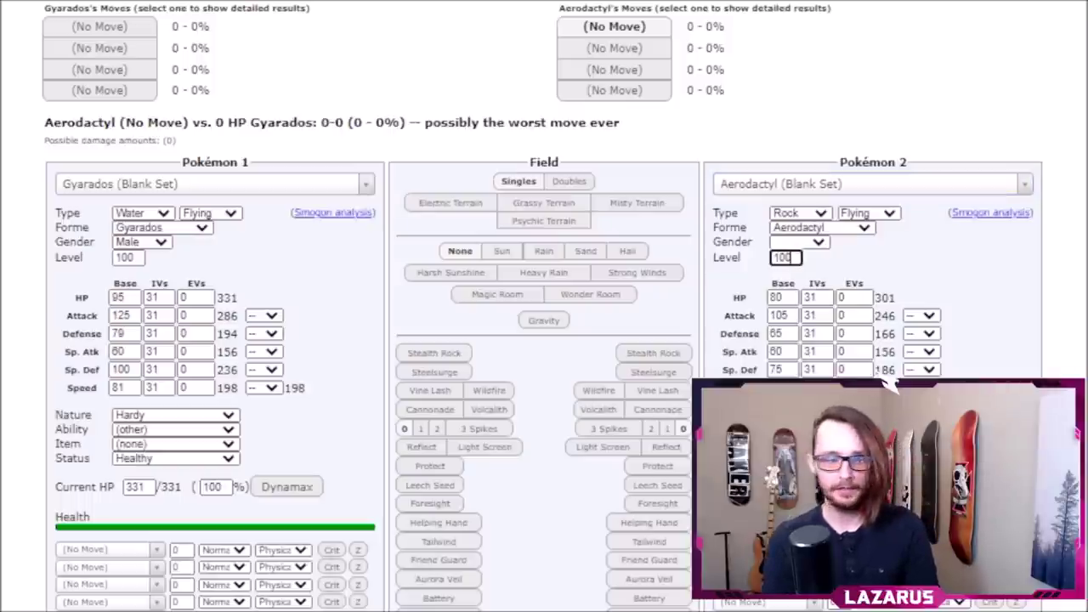
{"action": "key", "text": "ctrl+a"}
{"action": "scroll", "coordinate": [888, 384], "scroll_direction": "down", "scroll_amount": 3}
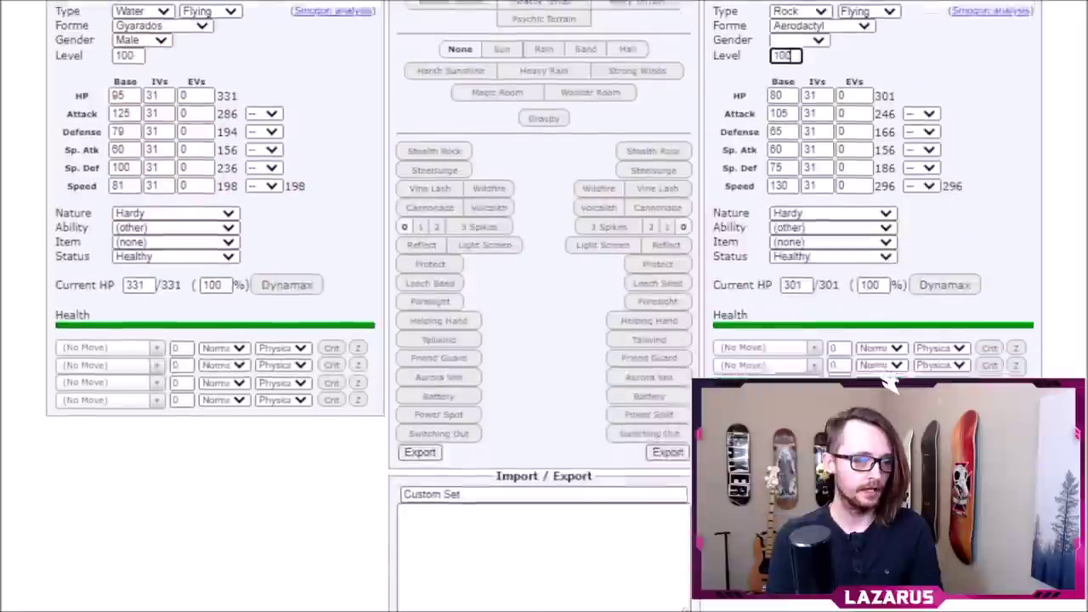
{"action": "scroll", "coordinate": [888, 385], "scroll_direction": "up", "scroll_amount": 1}
{"action": "type", "text": "100"}
{"action": "left_click", "coordinate": [188, 154]}
{"action": "type", "text": "252"}
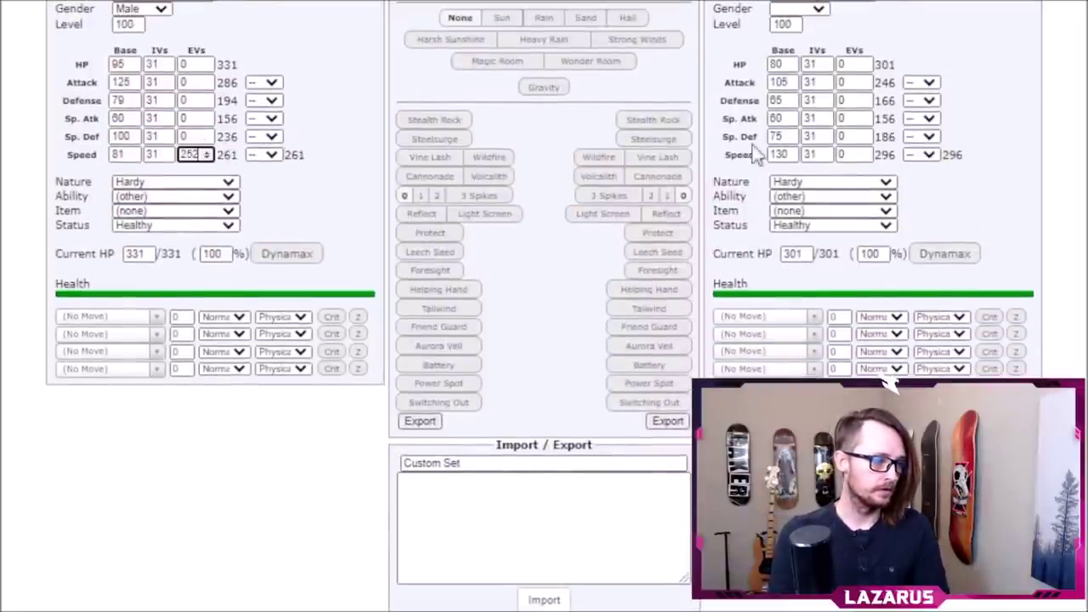
{"action": "left_click", "coordinate": [276, 174]}
{"action": "key", "text": "Up"}
Set Aerodactyl's Speed EVs to 252 and its nature to Jolly
{"action": "left_click", "coordinate": [850, 154]}
{"action": "type", "text": "252"}
{"action": "left_click", "coordinate": [825, 249]}
{"action": "key", "text": "j"}
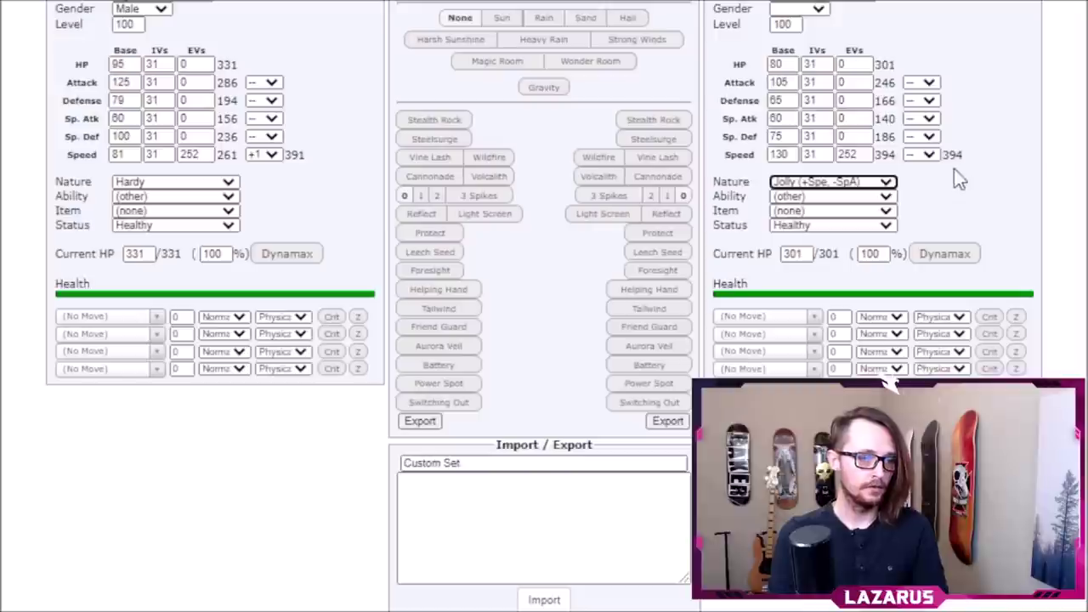
Set Gyarados's nature to Jolly and reduce its Speed EVs to 168, comparing its boosted Speed with Aerodactyl's
{"action": "double_click", "coordinate": [296, 155]}
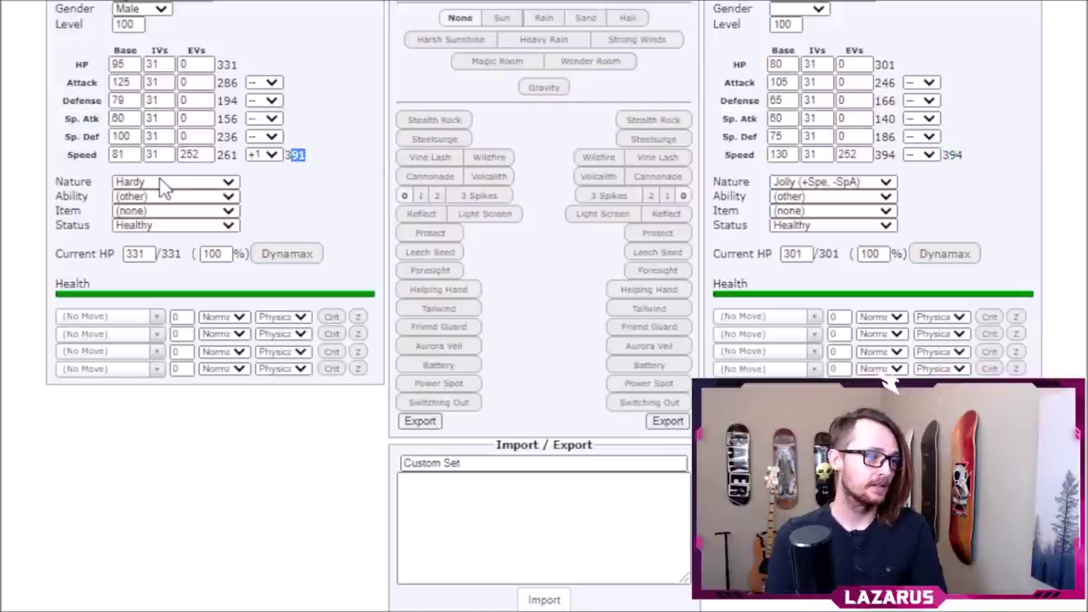
{"action": "key", "text": "j"}
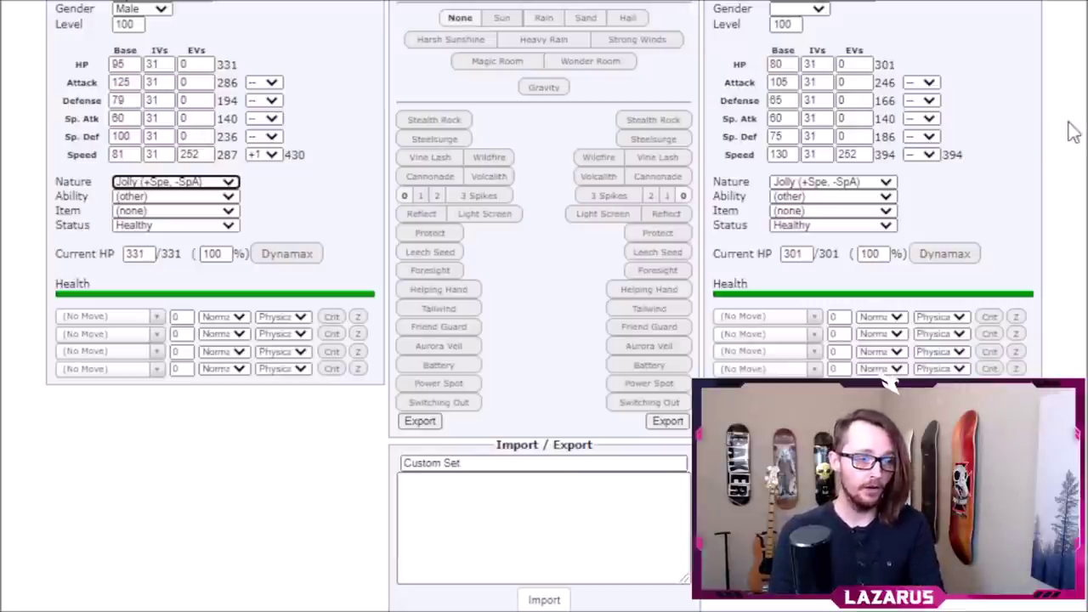
{"action": "double_click", "coordinate": [948, 156]}
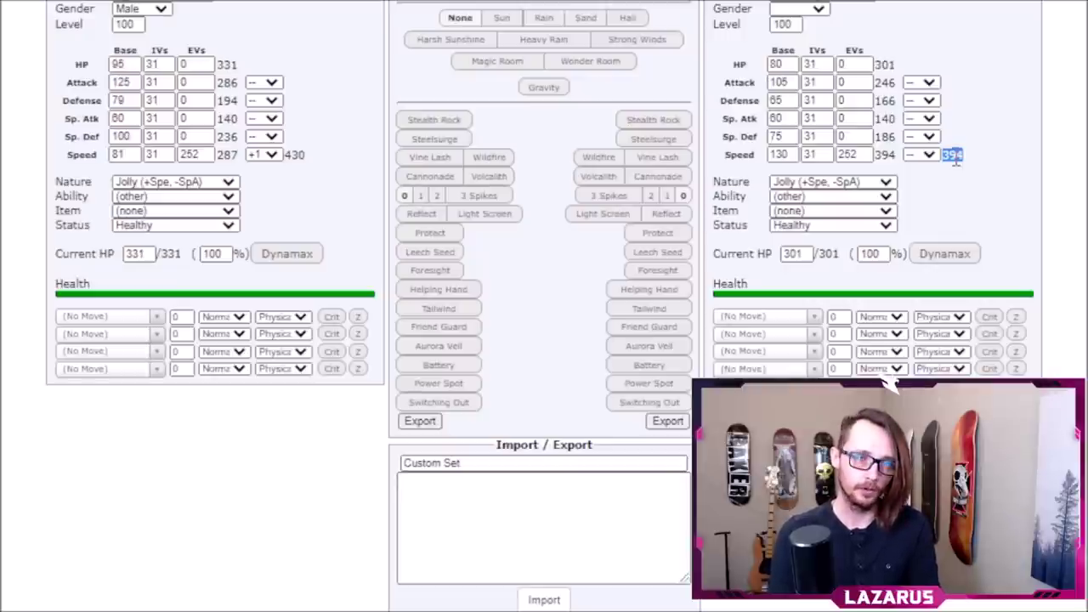
{"action": "left_click", "coordinate": [206, 158]}
{"action": "left_click", "coordinate": [206, 158]}
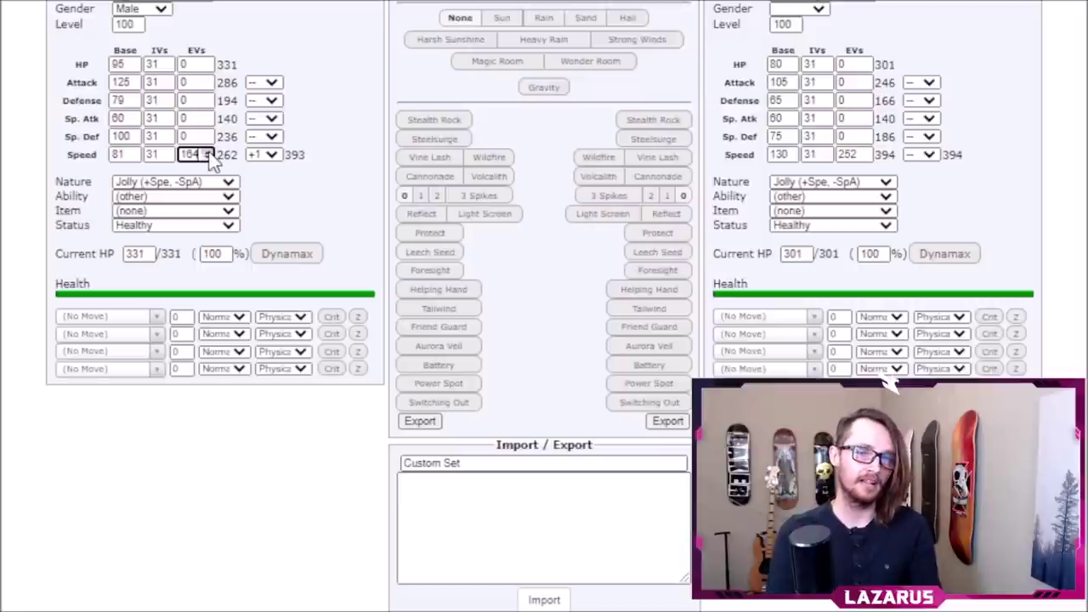
{"action": "left_click", "coordinate": [206, 153]}
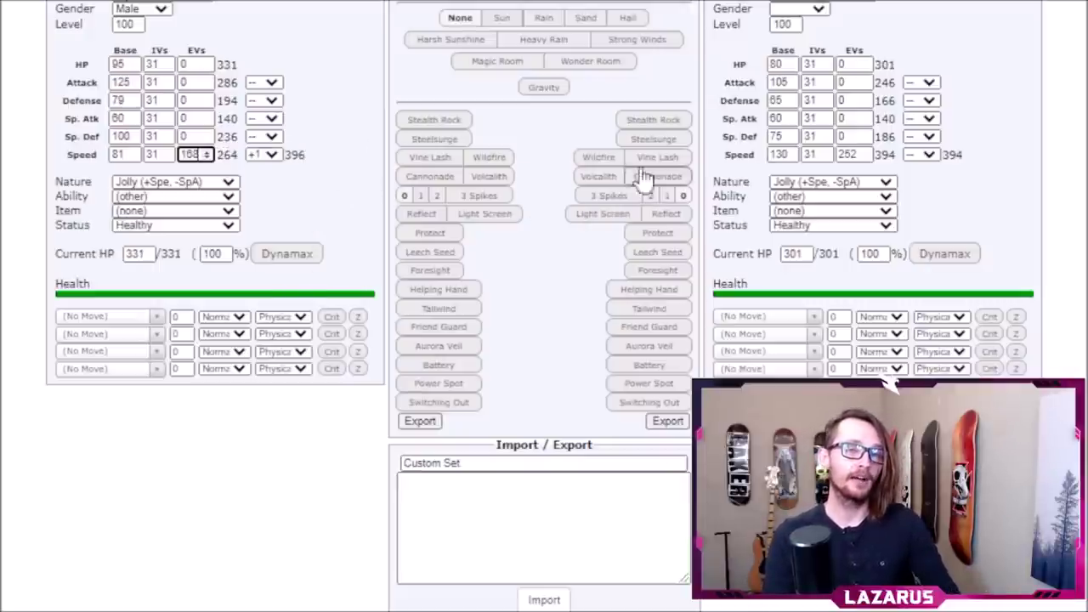
{"action": "left_click", "coordinate": [966, 155]}
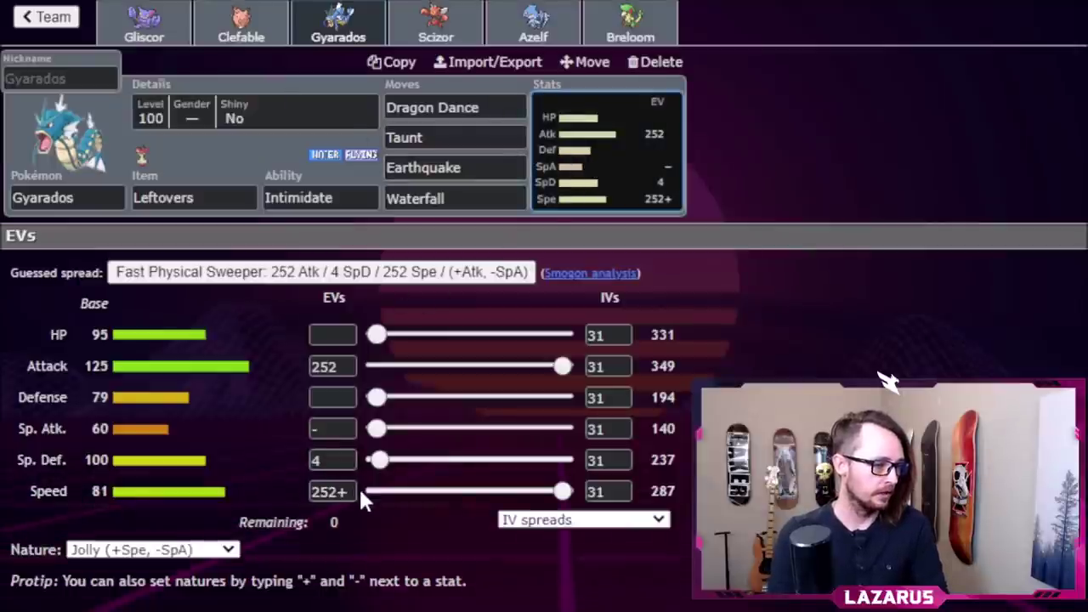
Switch to the teambuilder and set Gyarados's EVs to 168+ Speed, 4 Sp. Def, 4 Defense and 80 HP
{"action": "double_click", "coordinate": [323, 492]}
{"action": "type", "text": "168+"}
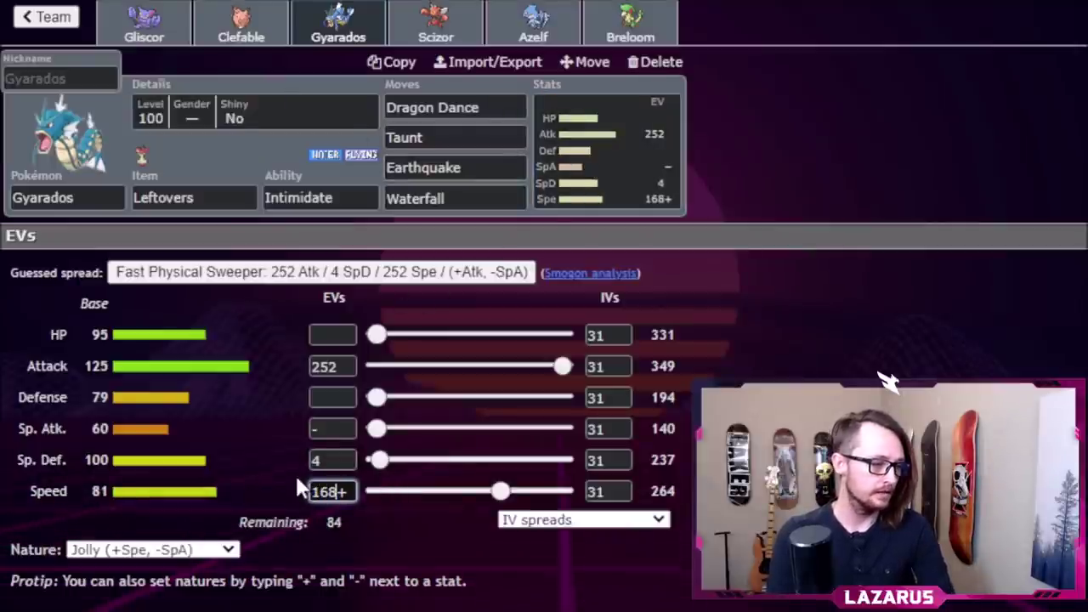
{"action": "left_click", "coordinate": [332, 460]}
{"action": "key", "text": "BackSpace"}
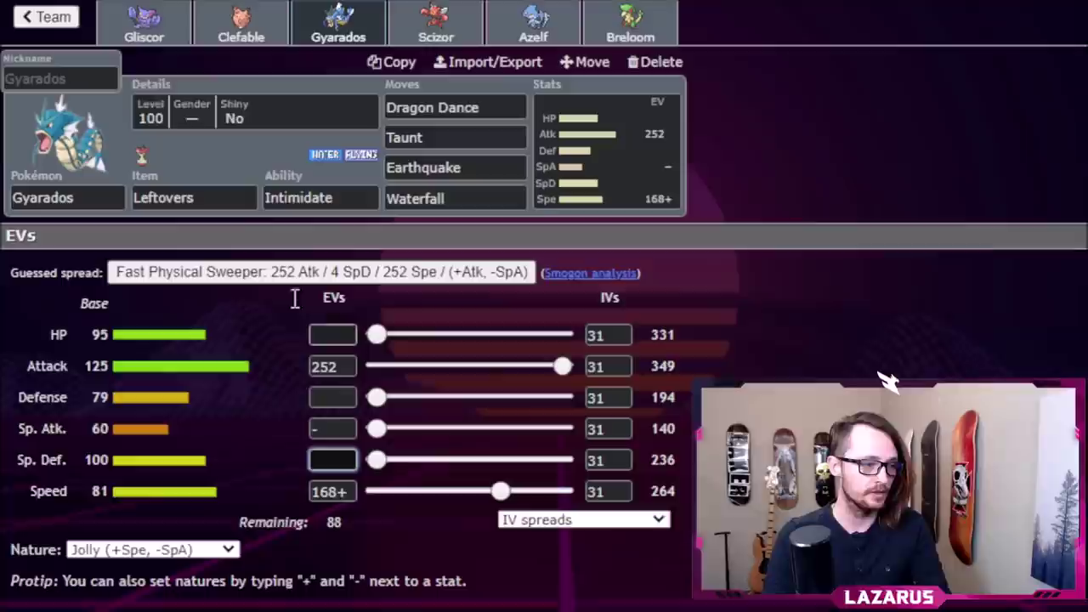
{"action": "type", "text": "4"}
{"action": "left_click", "coordinate": [328, 388]}
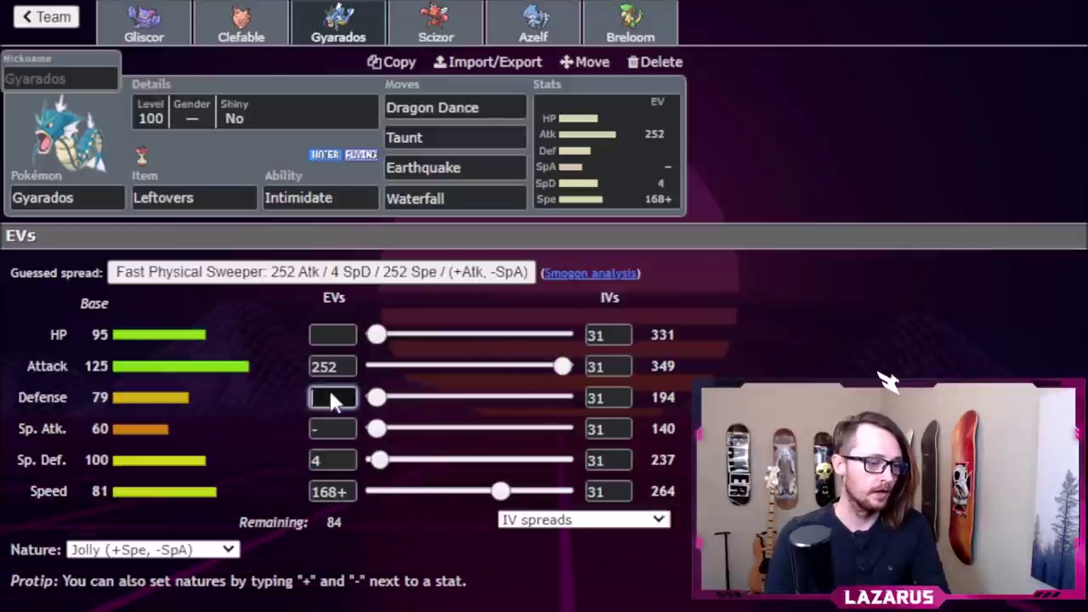
{"action": "type", "text": "4"}
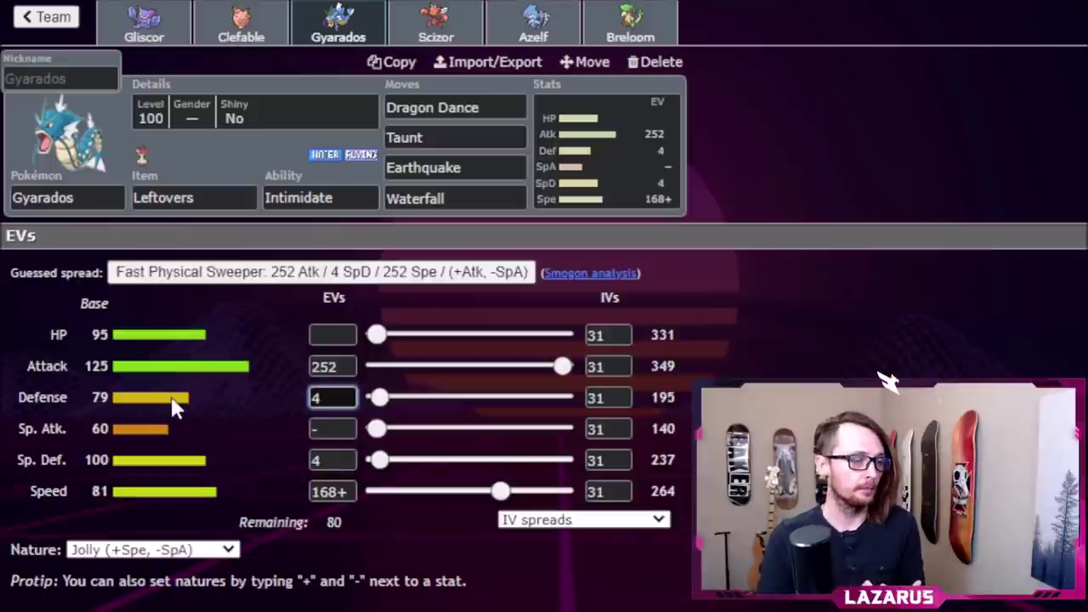
{"action": "left_click", "coordinate": [335, 333]}
{"action": "type", "text": "80"}
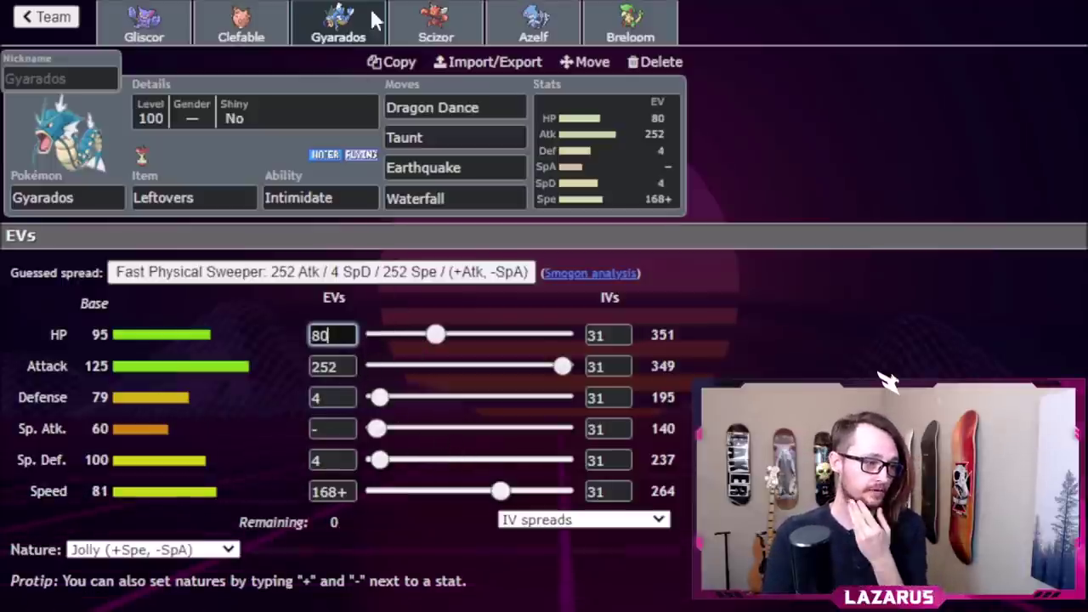
Switch back to the damage calculator and set Gyarados's EVs to 80 HP, 4 Defense and 4 Sp. Def
{"action": "key", "text": "ctrl+Tab"}
{"action": "scroll", "coordinate": [609, 221], "scroll_direction": "up", "scroll_amount": 3}
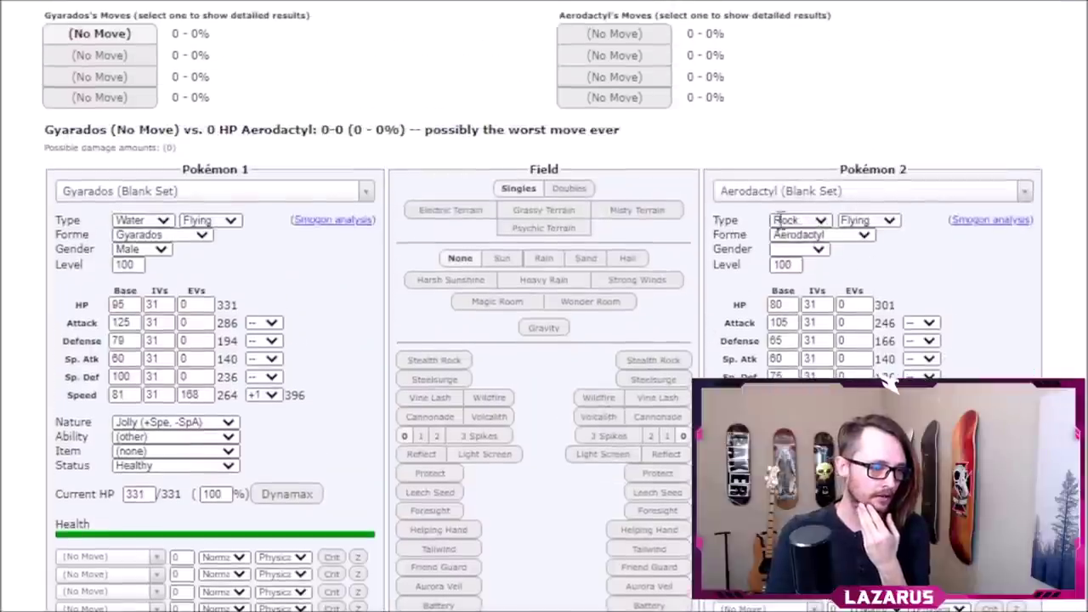
{"action": "double_click", "coordinate": [197, 304]}
{"action": "type", "text": "80"}
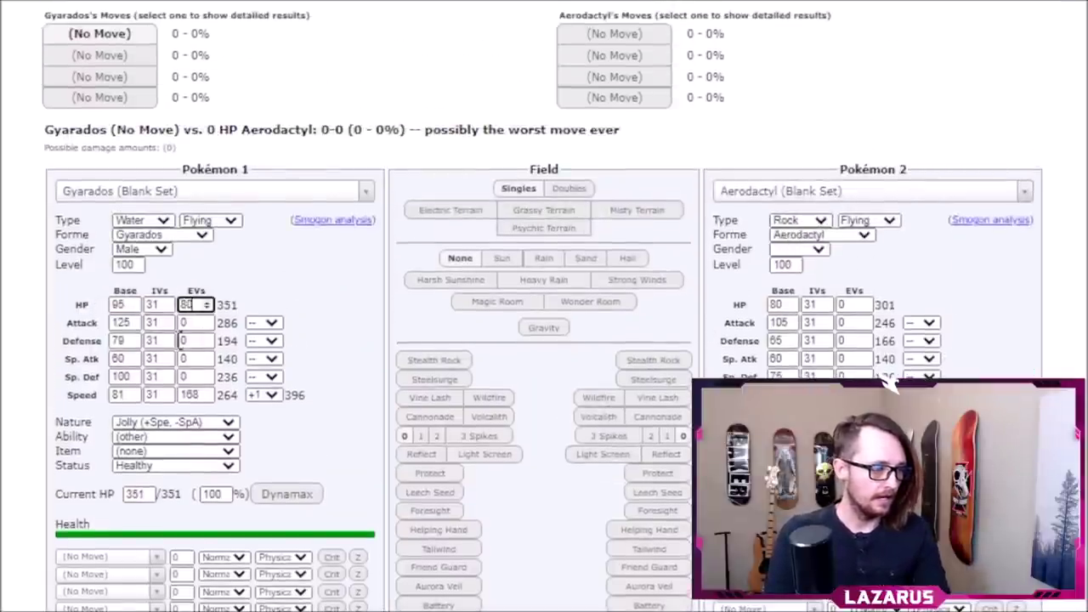
{"action": "key", "text": "Tab"}
{"action": "key", "text": "Tab"}
{"action": "type", "text": "4"}
{"action": "double_click", "coordinate": [197, 377]}
{"action": "type", "text": "4"}
Set Aerodactyl's Attack EVs to 252 and give it Rock Slide, checking the maximum damage against Gyarados
{"action": "double_click", "coordinate": [855, 323]}
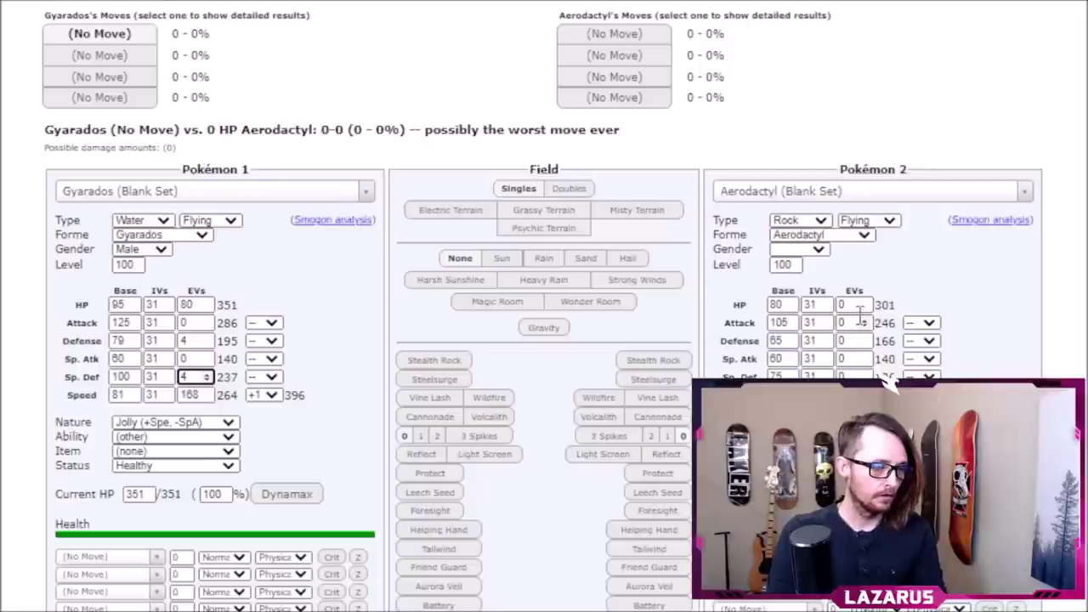
{"action": "left_click", "coordinate": [885, 379]}
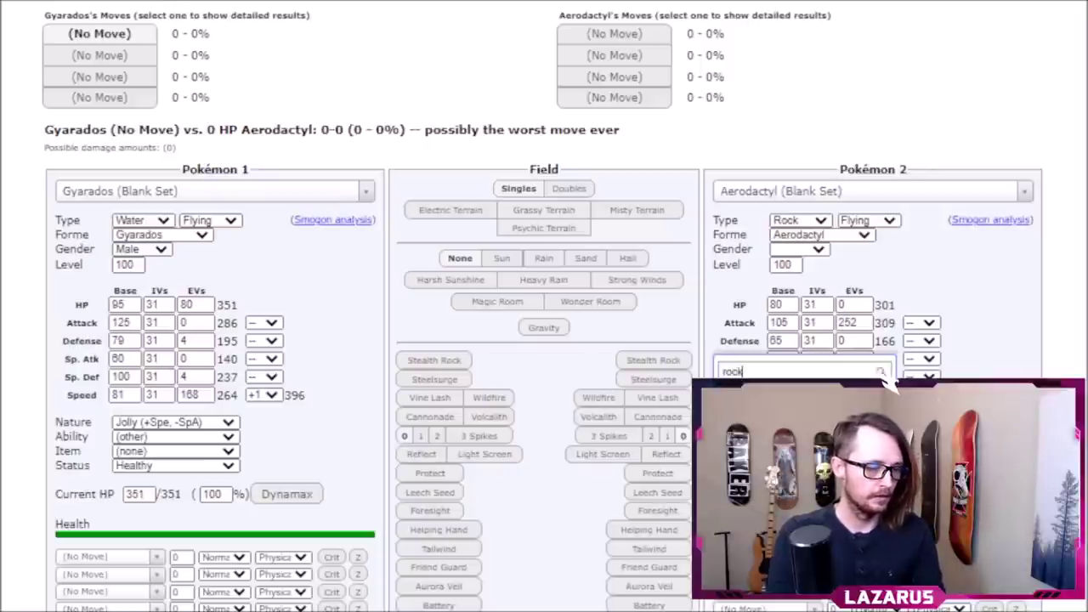
{"action": "key", "text": "Return"}
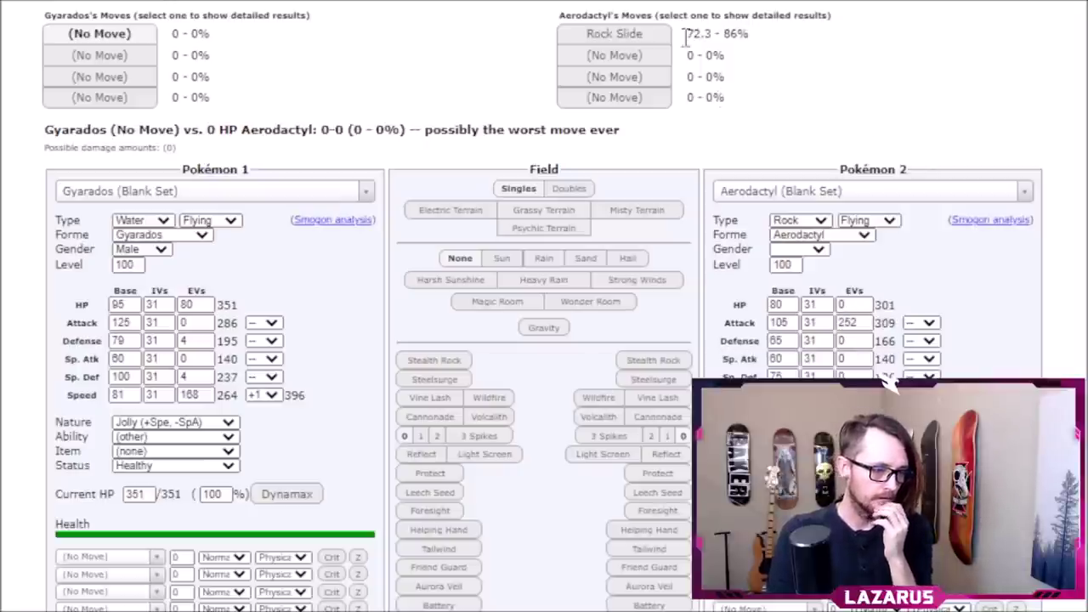
{"action": "left_click_drag", "start_coordinate": [725, 31], "coordinate": [748, 34]}
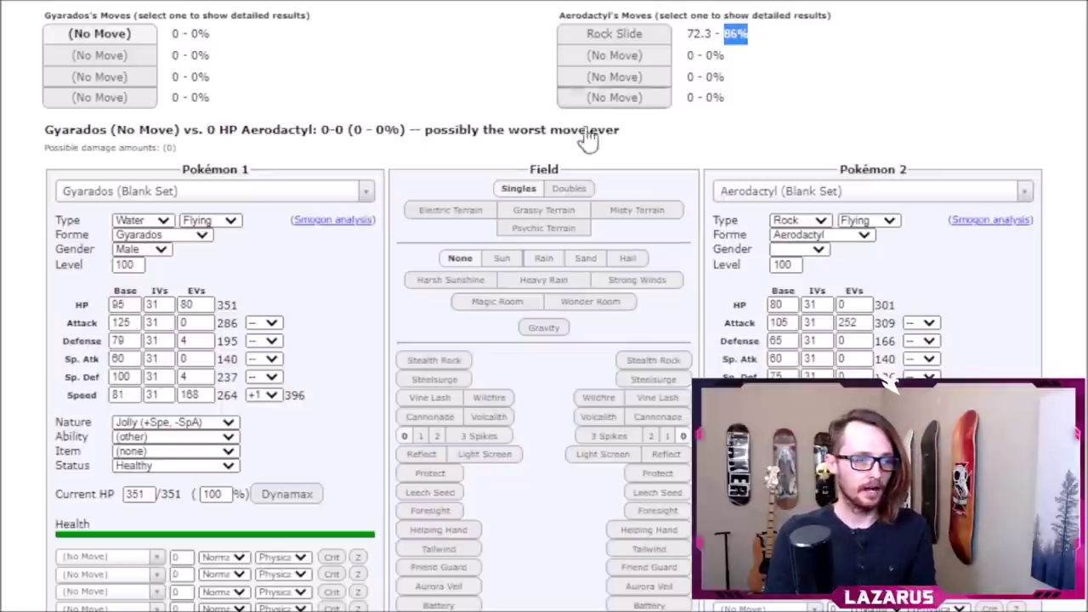
Set Gyarados's HP, Defense and Sp. Def EVs to 0 and check Rock Slide's damage without bulk investment
{"action": "left_click", "coordinate": [206, 302]}
{"action": "left_click", "coordinate": [206, 302]}
{"action": "left_click", "coordinate": [206, 302]}
{"action": "left_click", "coordinate": [206, 302]}
{"action": "type", "text": "0"}
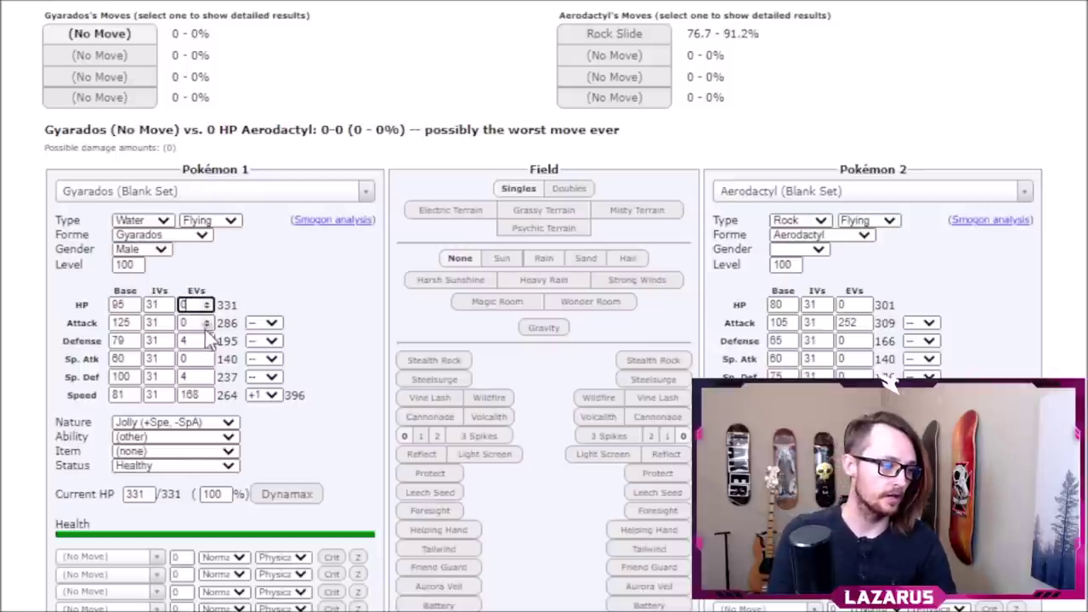
{"action": "left_click", "coordinate": [205, 344]}
{"action": "left_click", "coordinate": [195, 377]}
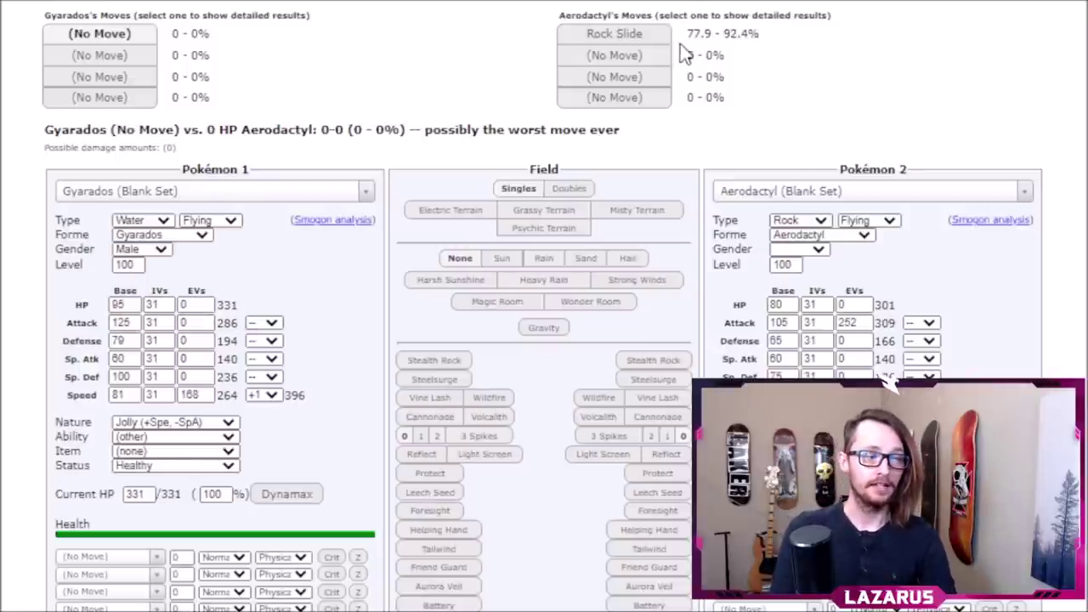
{"action": "left_click_drag", "start_coordinate": [685, 34], "coordinate": [699, 34]}
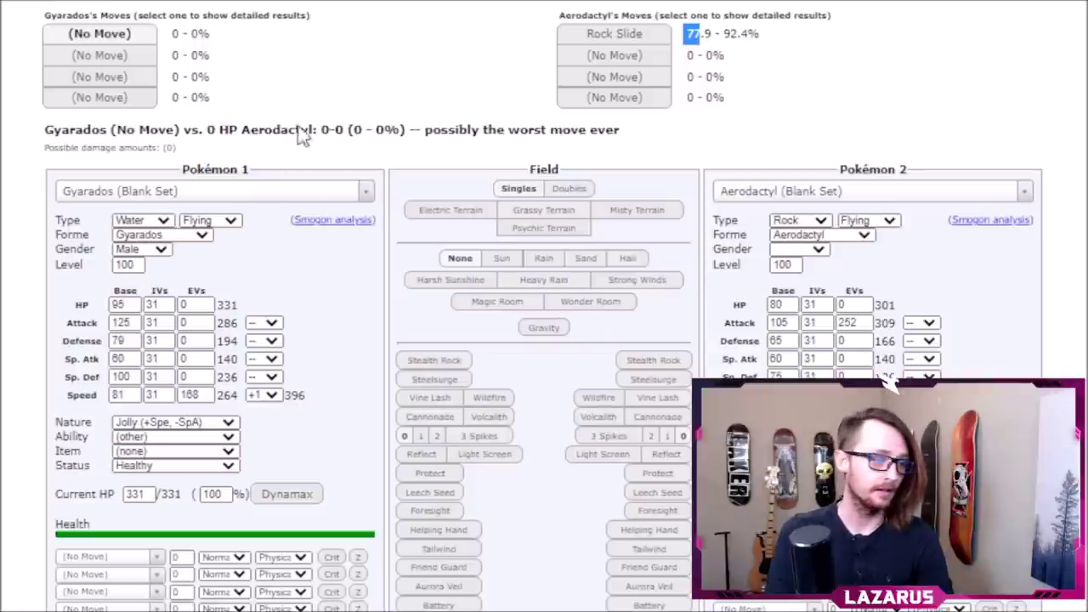
Set Gyarados's EVs back to 80 HP, 4 Defense and 4 Sp. Def, rechecking Rock Slide's damage
{"action": "left_click", "coordinate": [187, 306]}
{"action": "type", "text": "80"}
{"action": "left_click", "coordinate": [196, 340]}
{"action": "type", "text": "4"}
{"action": "left_click", "coordinate": [194, 377]}
{"action": "type", "text": "4"}
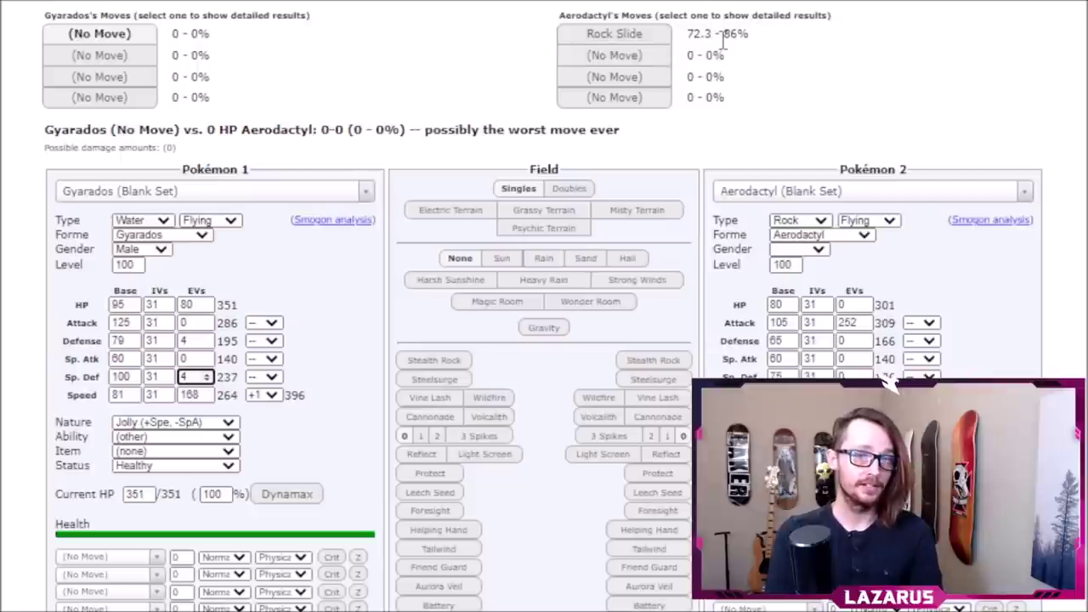
{"action": "left_click_drag", "start_coordinate": [694, 32], "coordinate": [700, 32]}
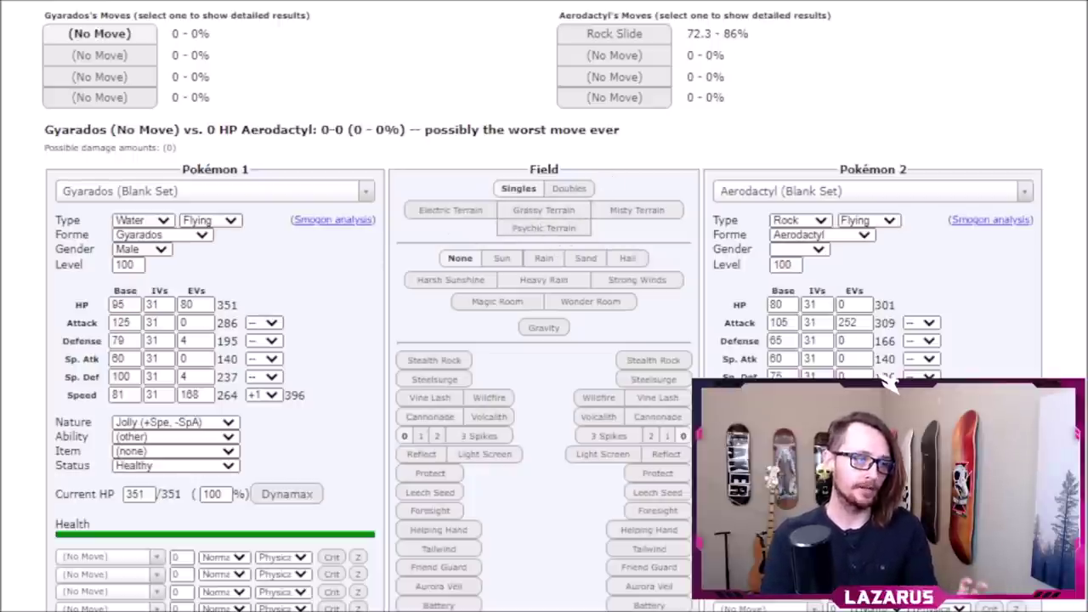
Switch to the teambuilder and review the EV spreads of Clefable, Azelf and Gyarados
{"action": "key", "text": "ctrl+Tab"}
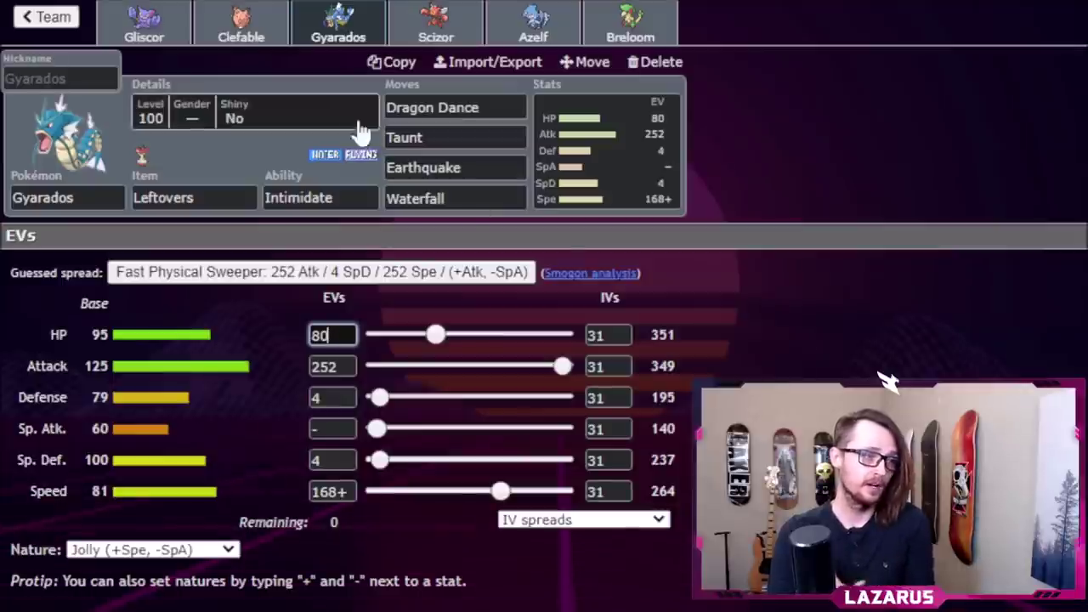
{"action": "left_click", "coordinate": [199, 12]}
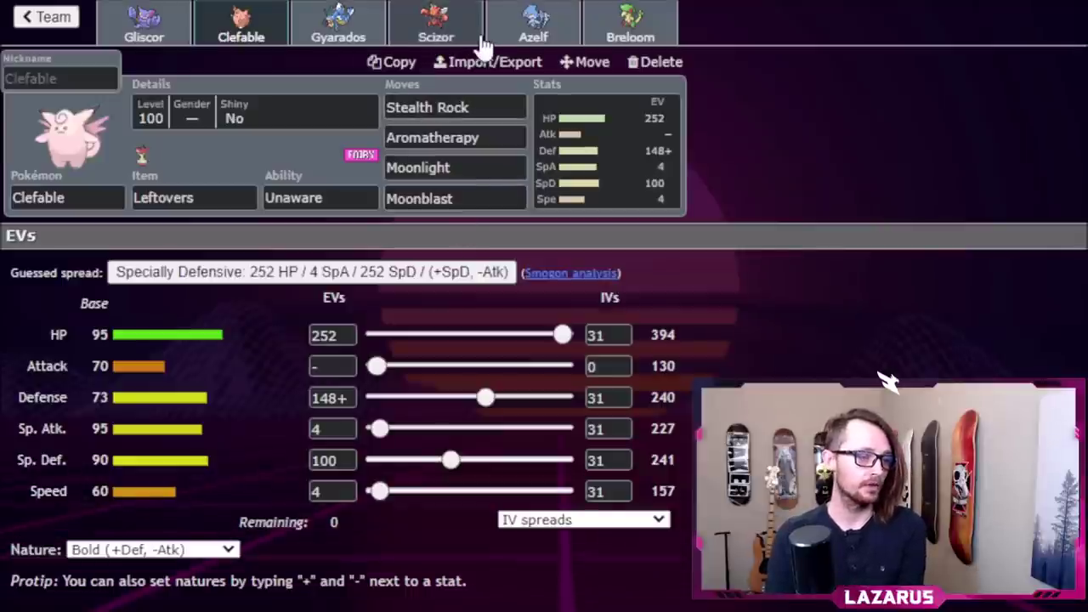
{"action": "left_click", "coordinate": [532, 32]}
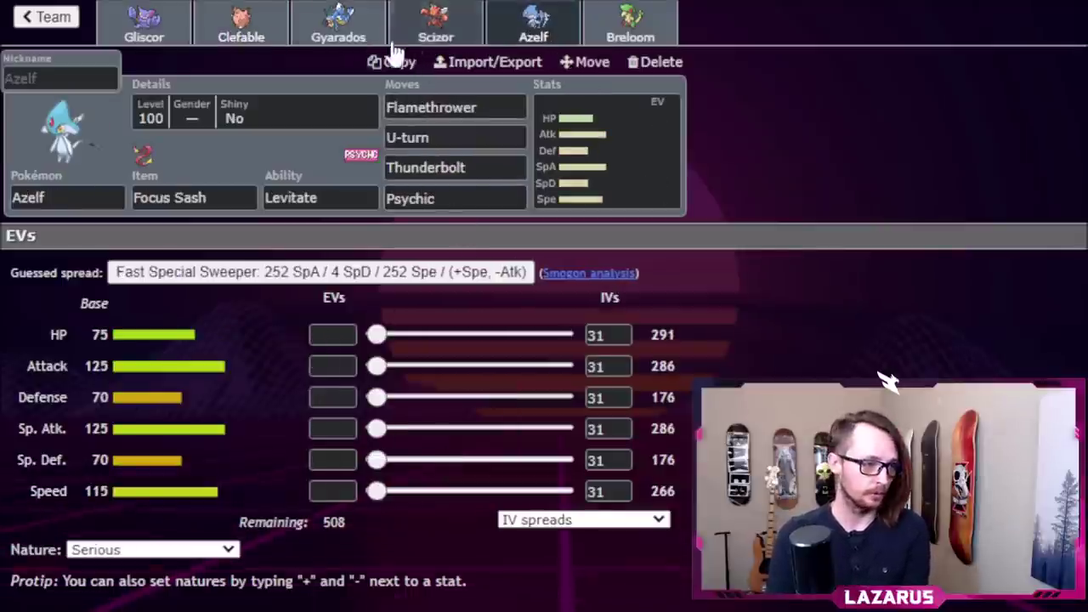
{"action": "left_click", "coordinate": [339, 28]}
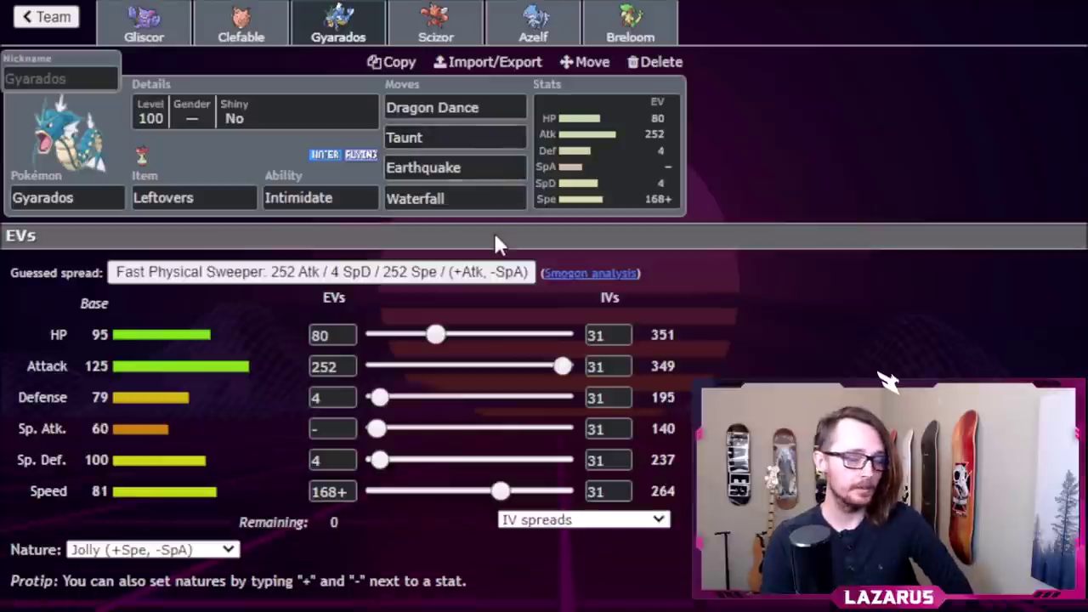
Apply the guessed Physically Defensive spread to Scizor and clear its Defense EVs
{"action": "left_click", "coordinate": [438, 38]}
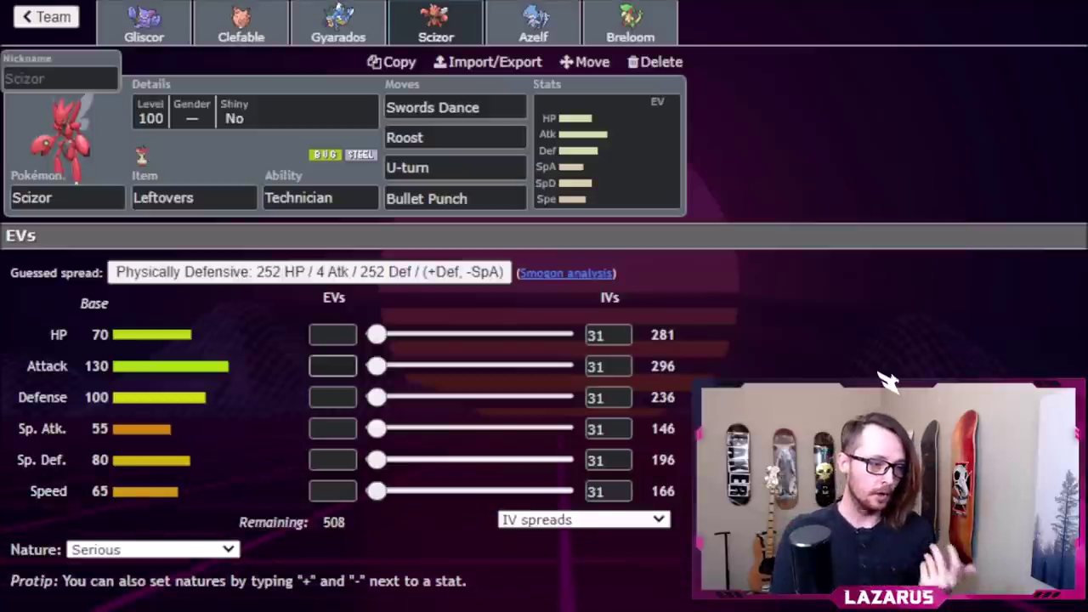
{"action": "left_click", "coordinate": [341, 277]}
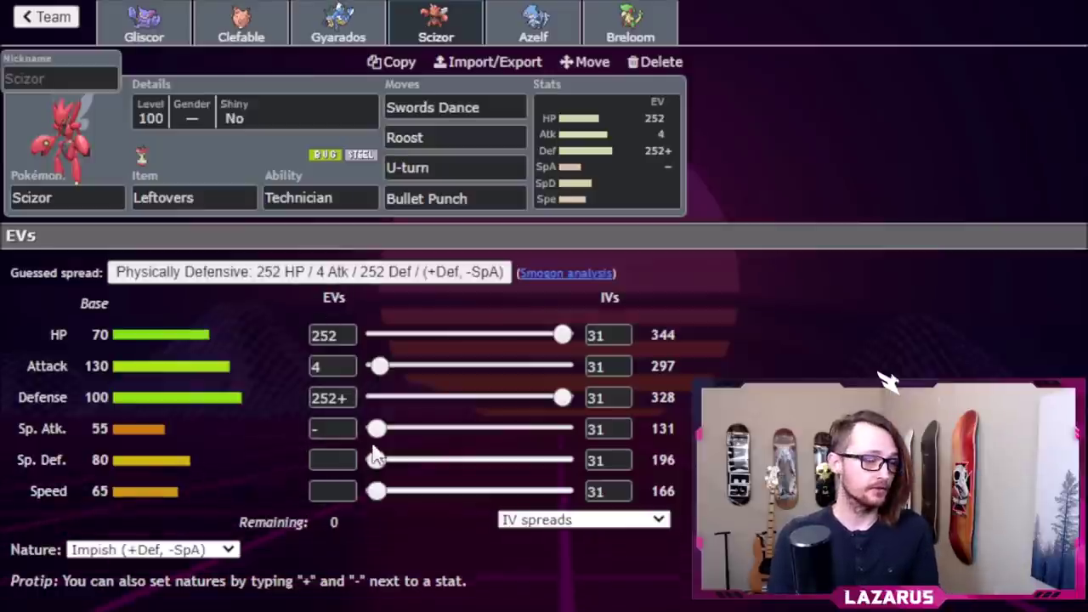
{"action": "double_click", "coordinate": [358, 397]}
{"action": "key", "text": "BackSpace"}
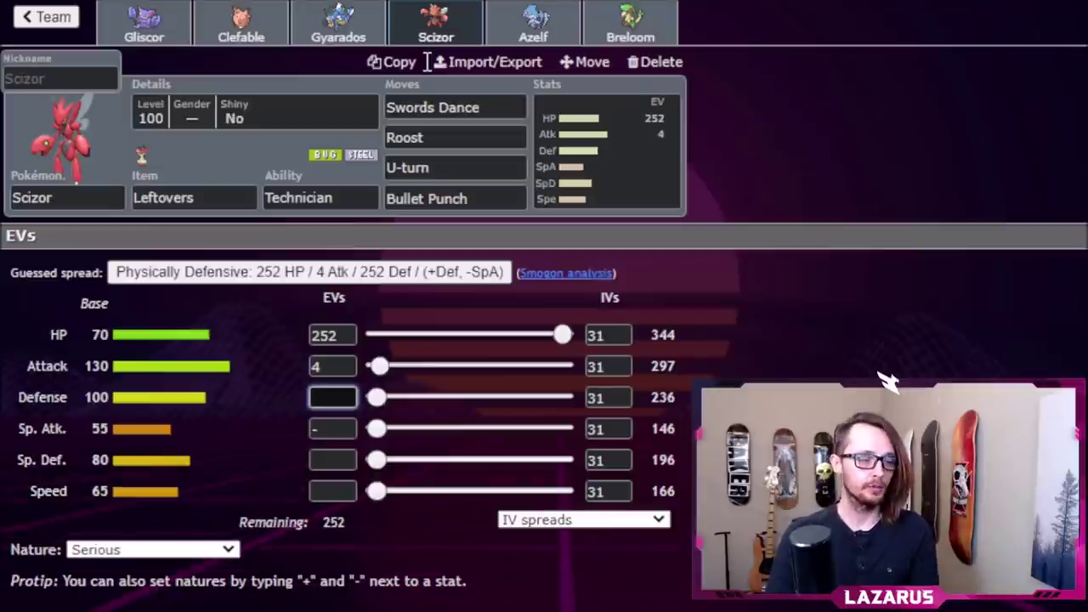
Try 252+ Attack and 4 Speed EVs on Scizor, and clear both values again
{"action": "left_click_drag", "start_coordinate": [345, 366], "coordinate": [96, 365]}
{"action": "type", "text": "252+"}
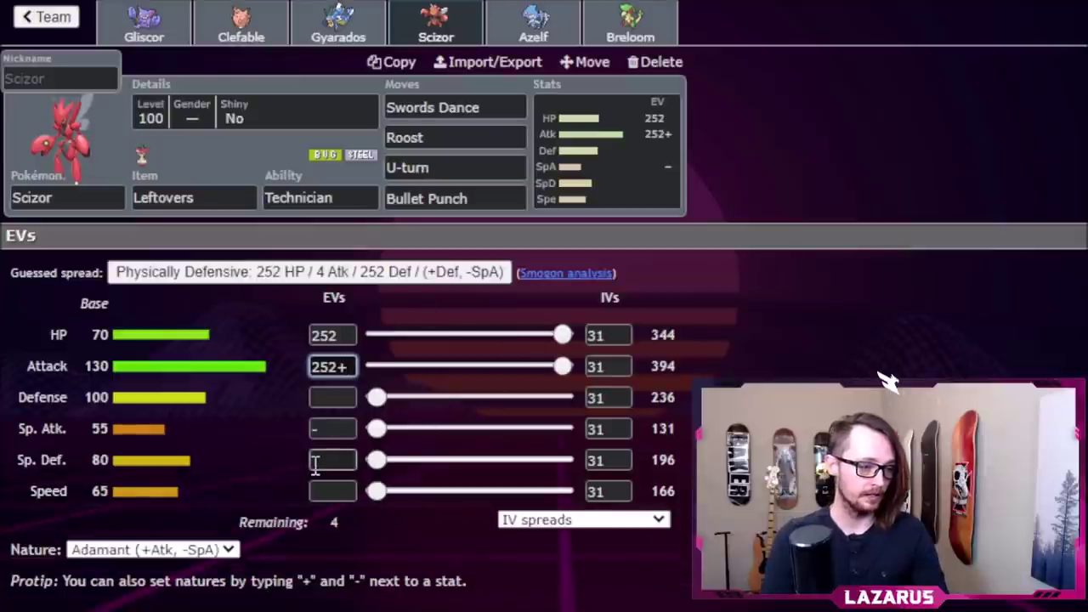
{"action": "left_click", "coordinate": [315, 491]}
{"action": "type", "text": "3"}
{"action": "key", "text": "BackSpace"}
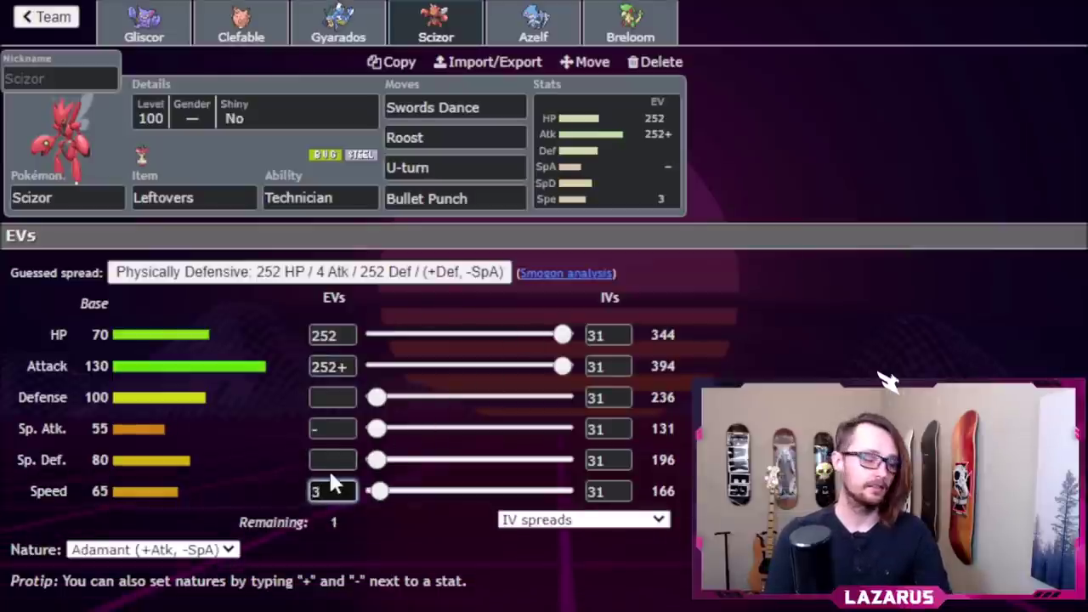
{"action": "type", "text": "4"}
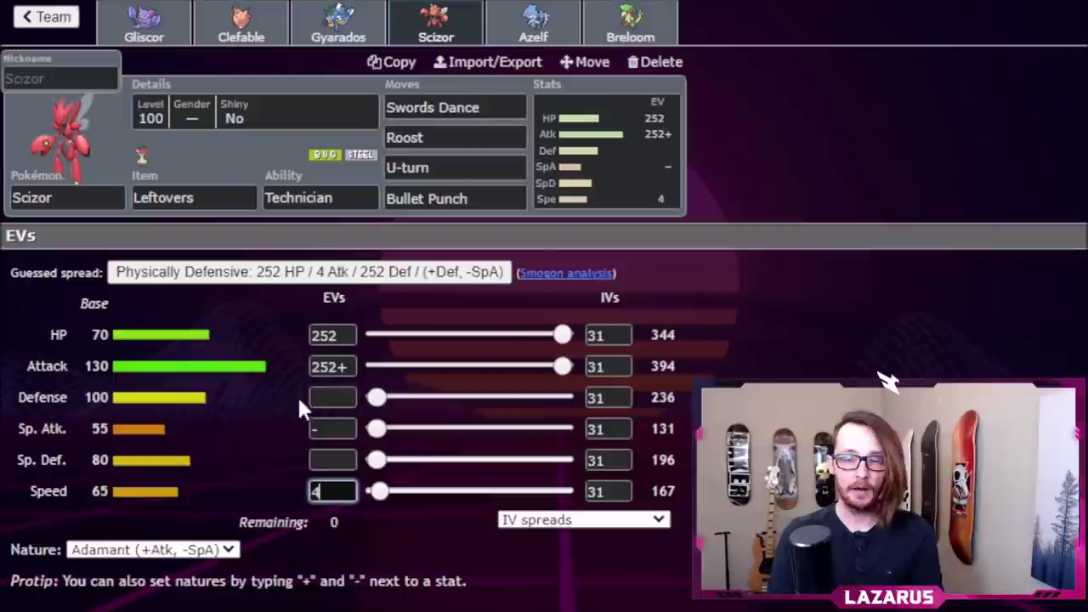
{"action": "left_click", "coordinate": [336, 375]}
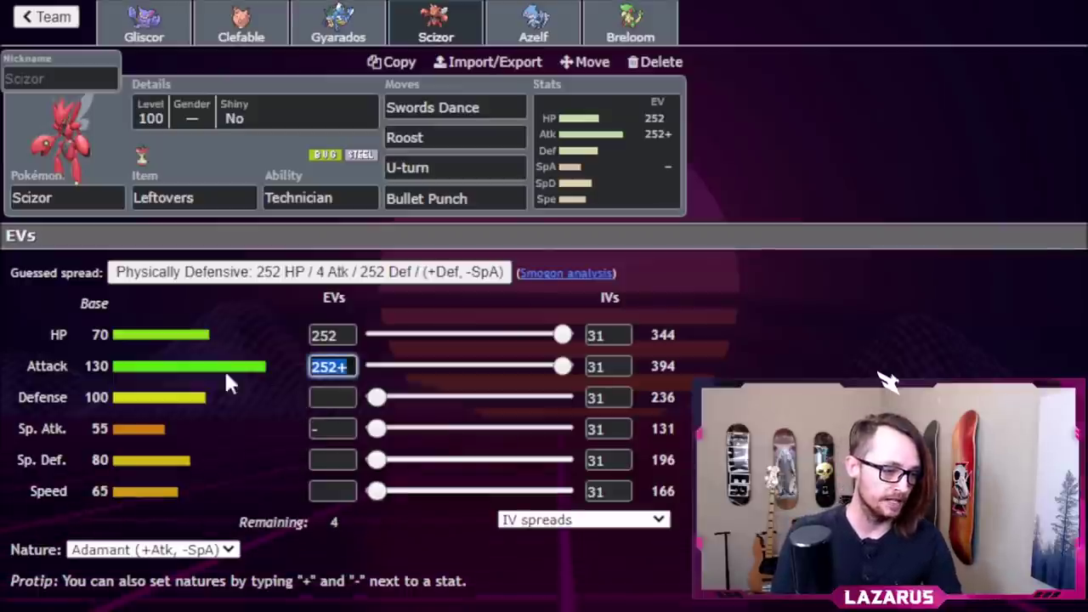
{"action": "key", "text": "BackSpace"}
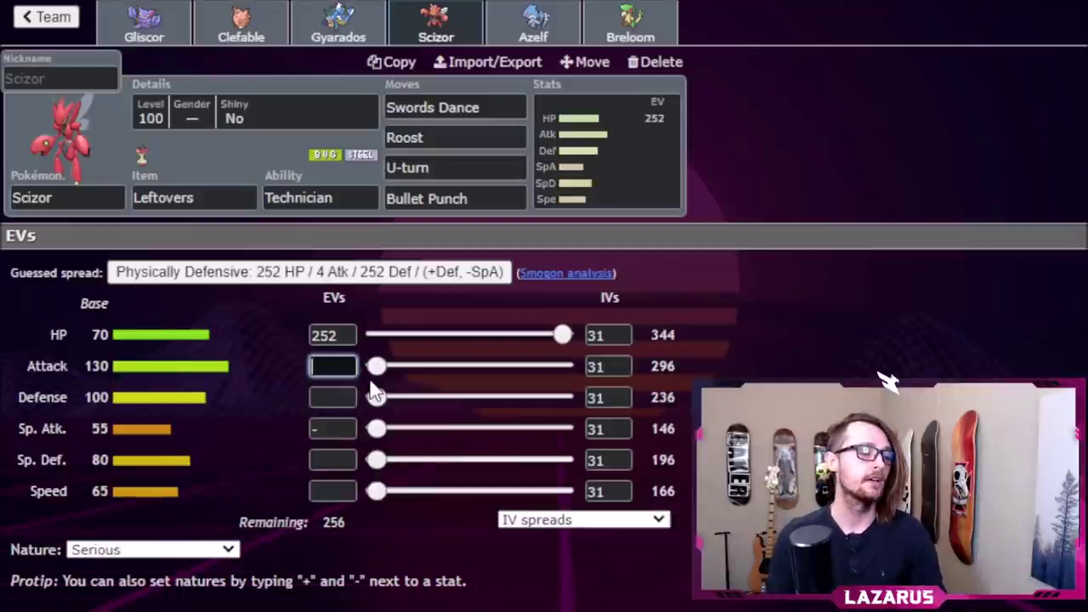
Set Scizor's EVs to 100 Sp. Def, 108 Defense, 4 Speed and 44+ Attack
{"action": "left_click", "coordinate": [332, 459]}
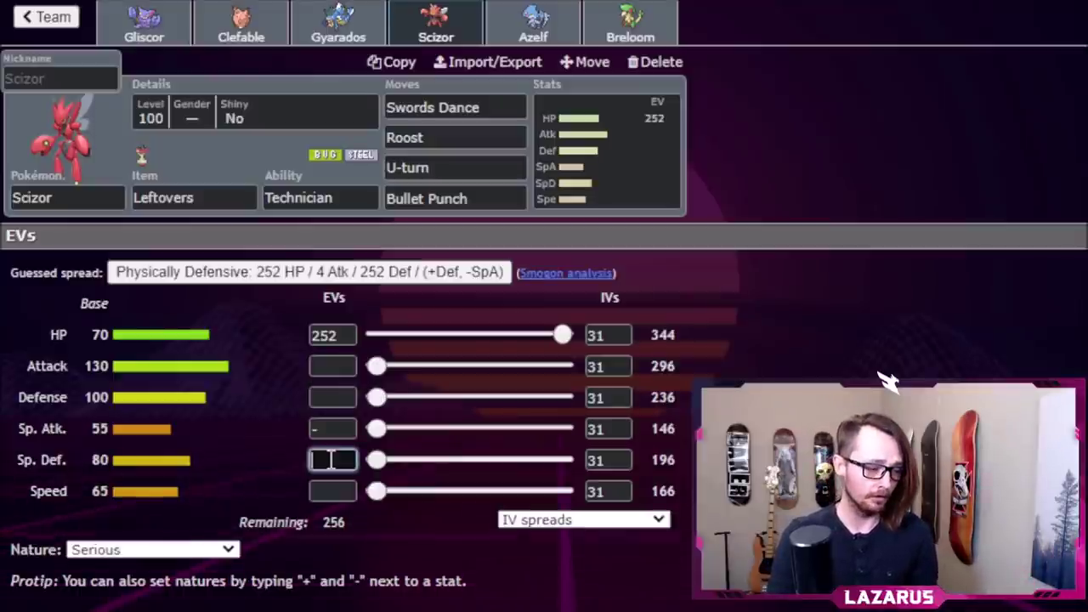
{"action": "type", "text": "100"}
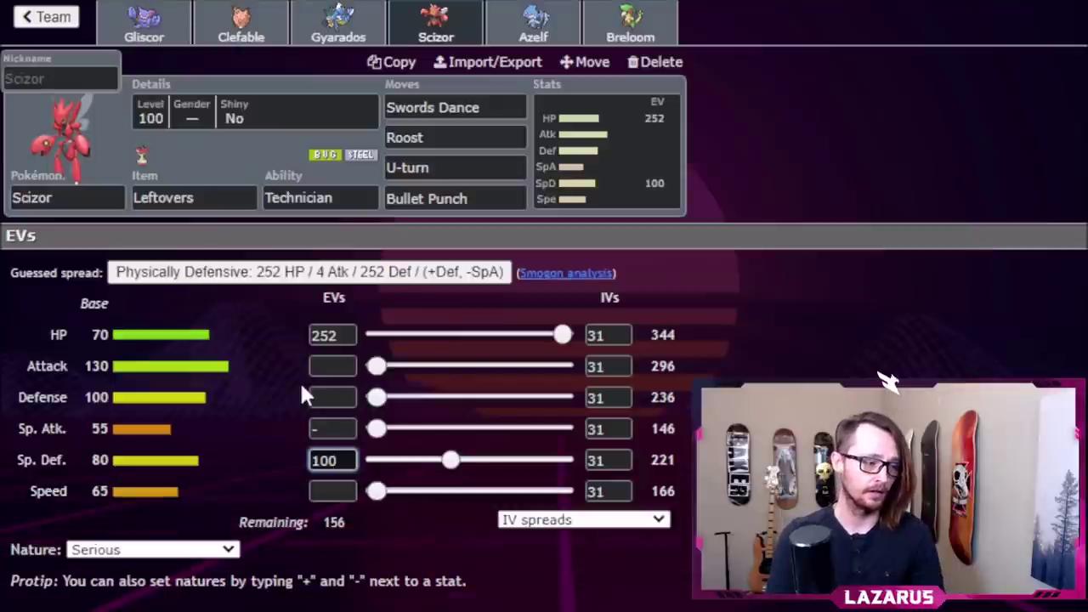
{"action": "left_click", "coordinate": [330, 397]}
{"action": "type", "text": "108"}
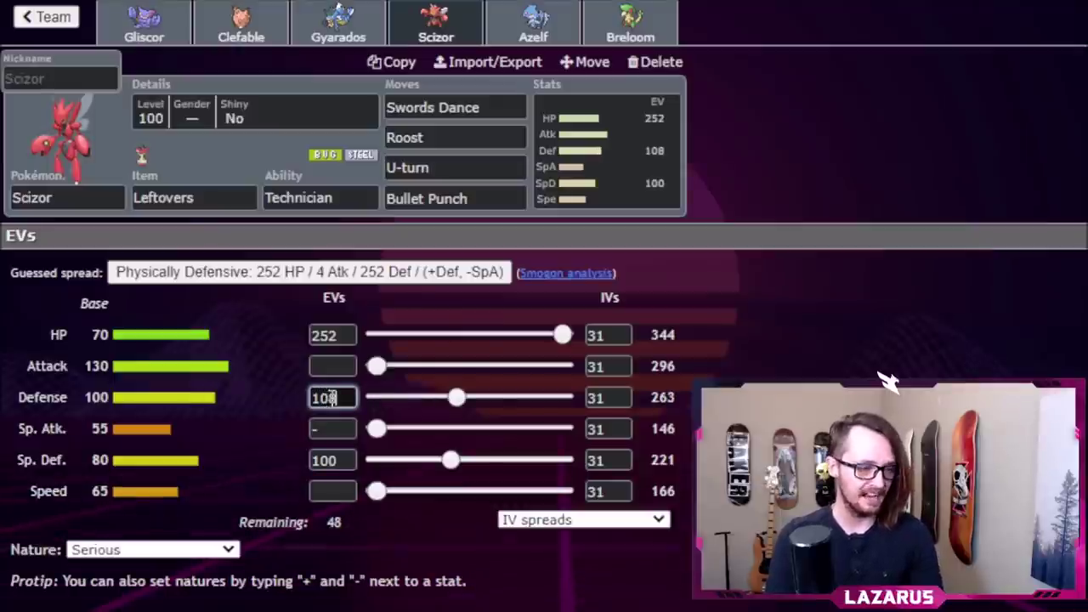
{"action": "left_click", "coordinate": [332, 490]}
{"action": "type", "text": "4"}
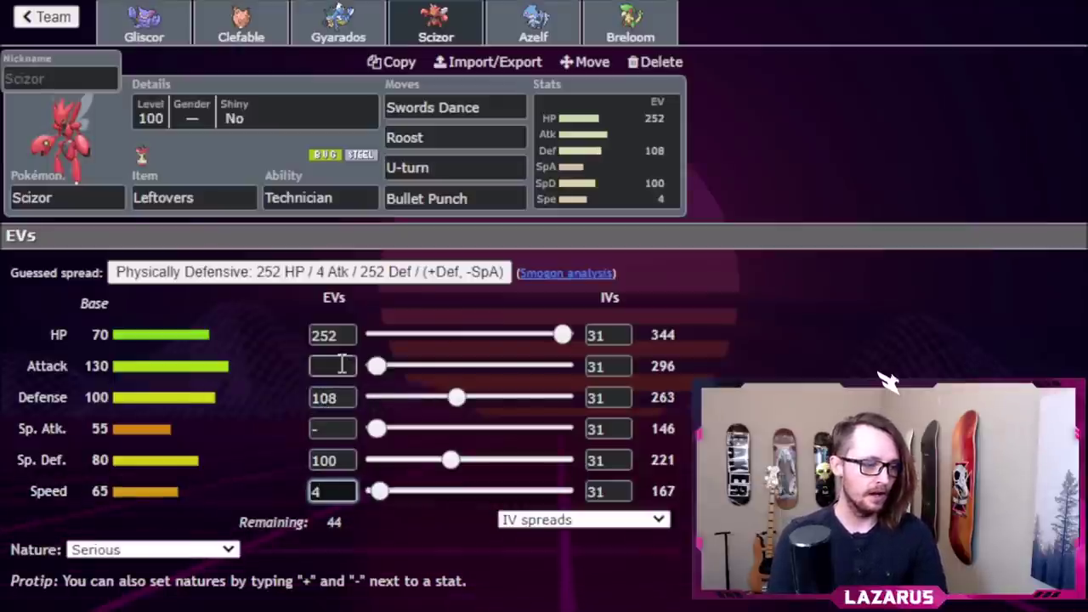
{"action": "left_click", "coordinate": [341, 364]}
{"action": "type", "text": "44+"}
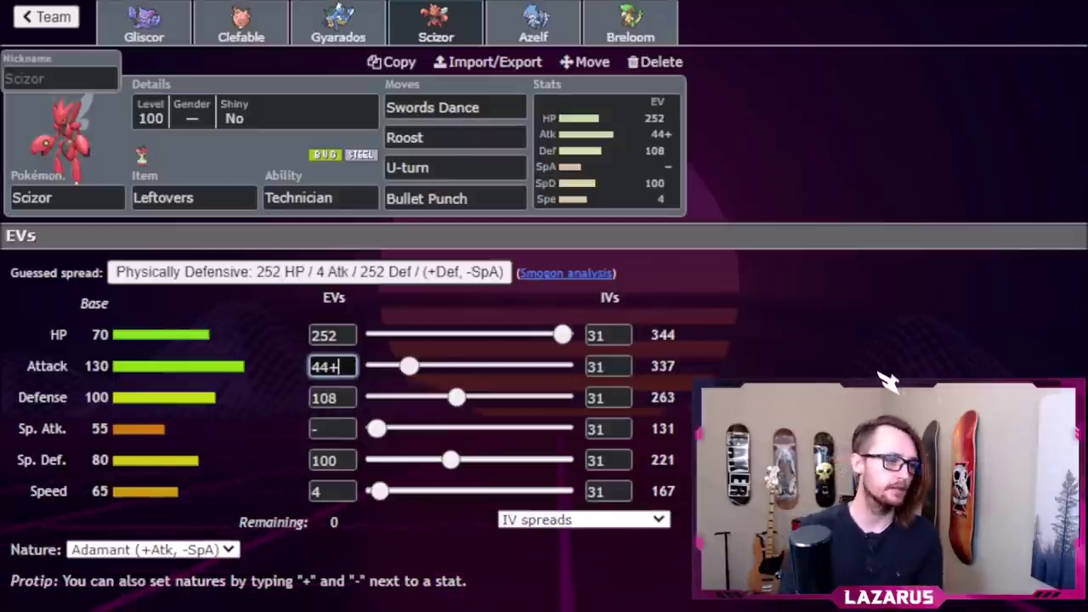
Switch to the damage calculator and load Scizor's Blank Set as Pokémon 1
{"action": "key", "text": "ctrl+Tab"}
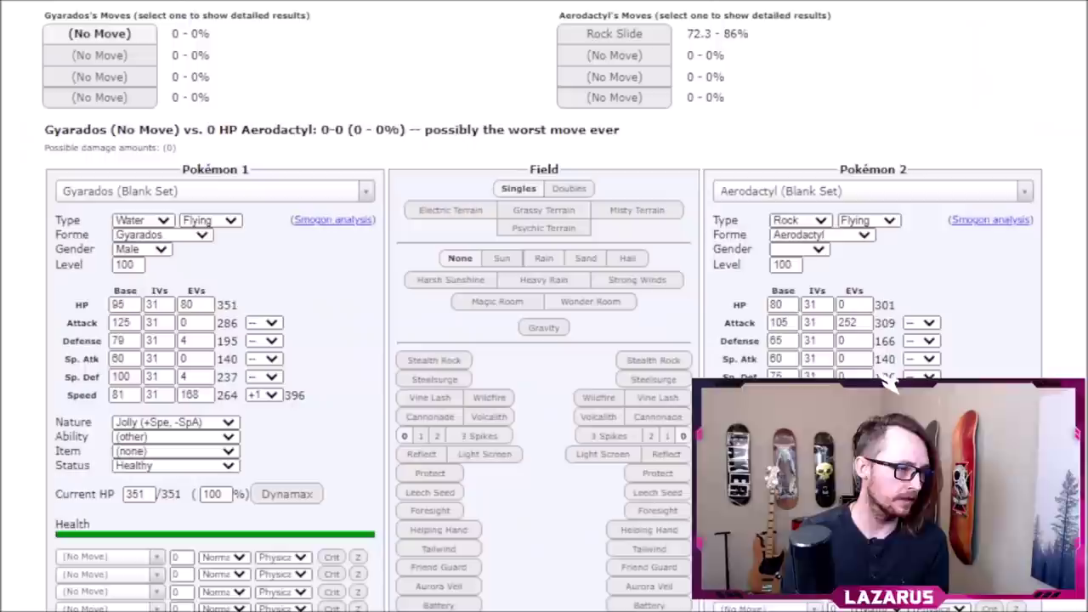
{"action": "left_click", "coordinate": [220, 194]}
{"action": "type", "text": "scizor"}
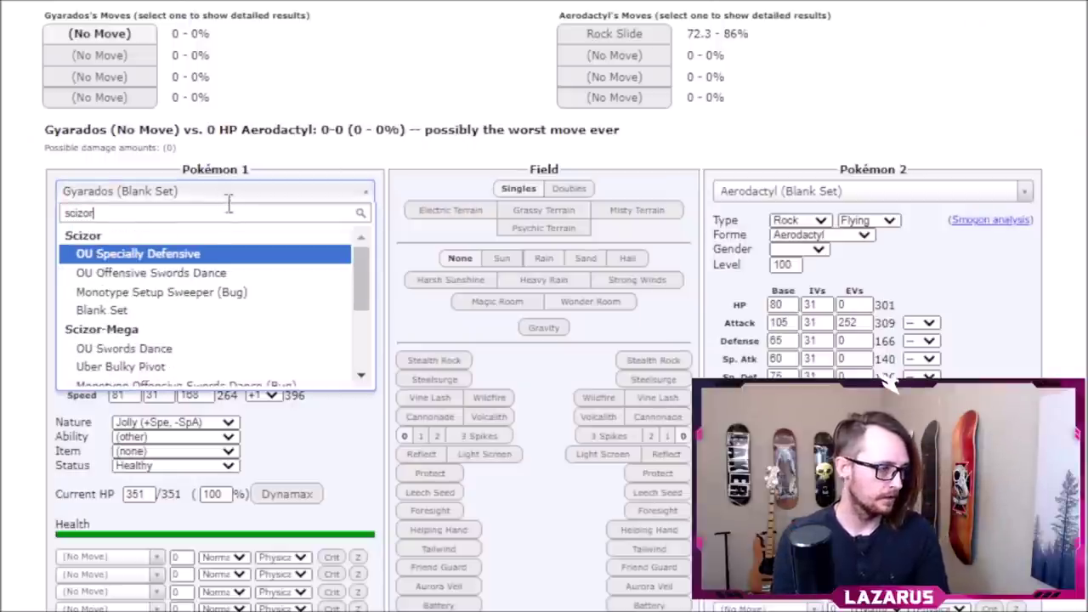
{"action": "left_click", "coordinate": [126, 311]}
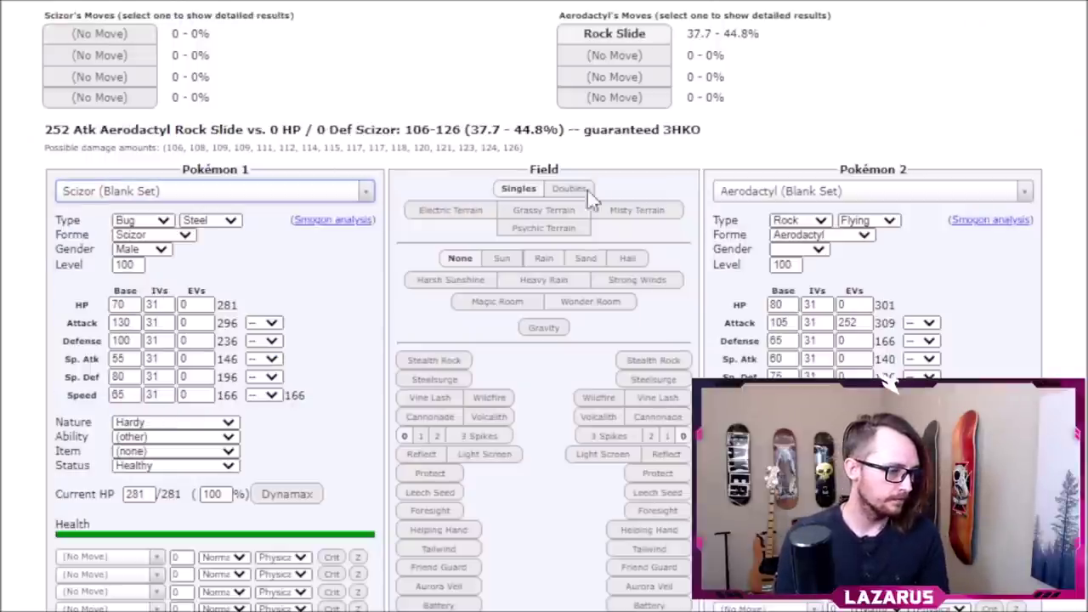
Replace Aerodactyl with Blissey's Blank Set as Pokémon 2
{"action": "left_click", "coordinate": [843, 194]}
{"action": "type", "text": "gliss"}
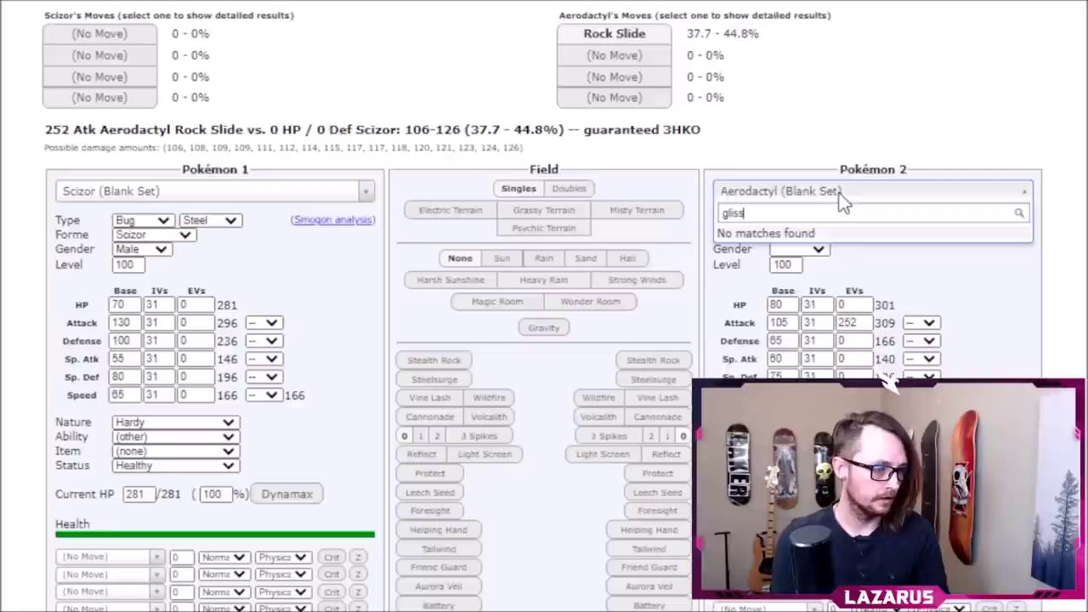
{"action": "key", "text": "BackSpace"}
{"action": "key", "text": "BackSpace"}
{"action": "key", "text": "BackSpace"}
{"action": "key", "text": "BackSpace"}
{"action": "key", "text": "BackSpace"}
{"action": "type", "text": "blisse"}
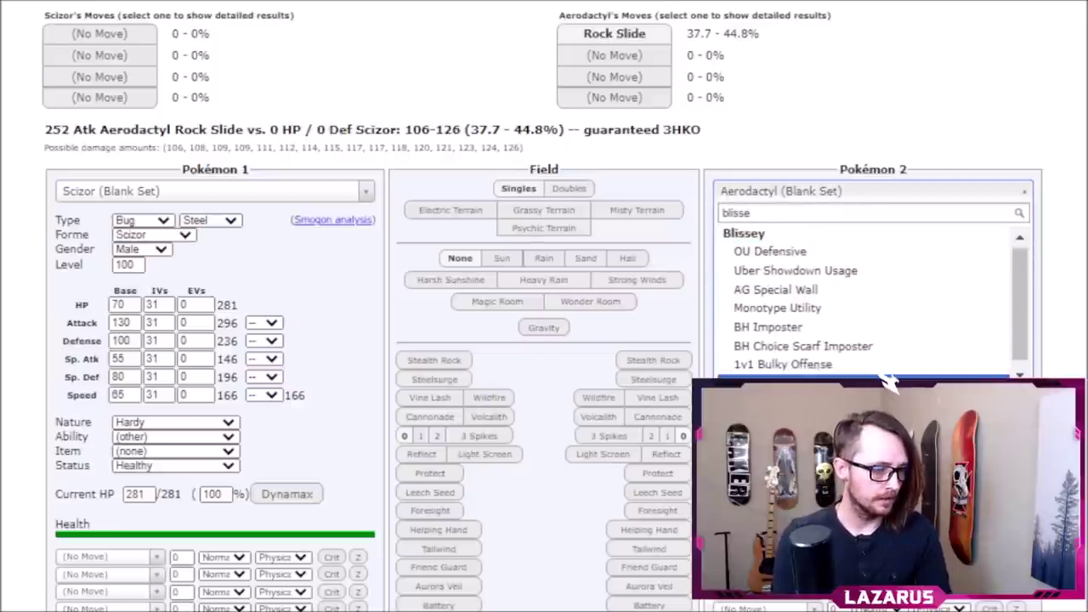
{"action": "left_click", "coordinate": [884, 376]}
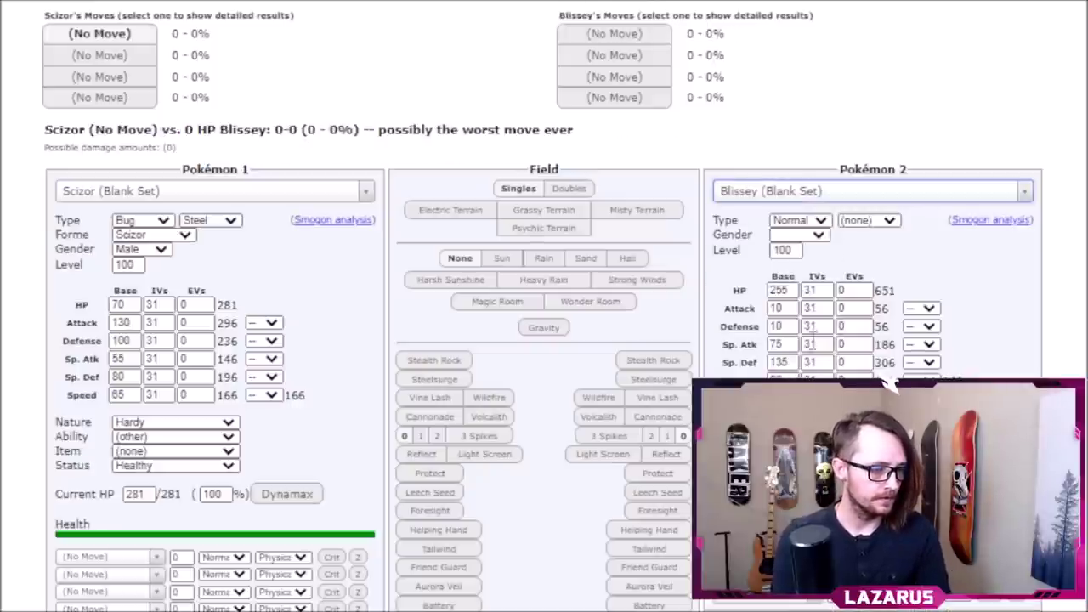
Give Blissey the move Flamethrower and set its Sp. Atk EVs to 252
{"action": "left_click", "coordinate": [888, 384]}
{"action": "type", "text": "s"}
{"action": "key", "text": "BackSpace"}
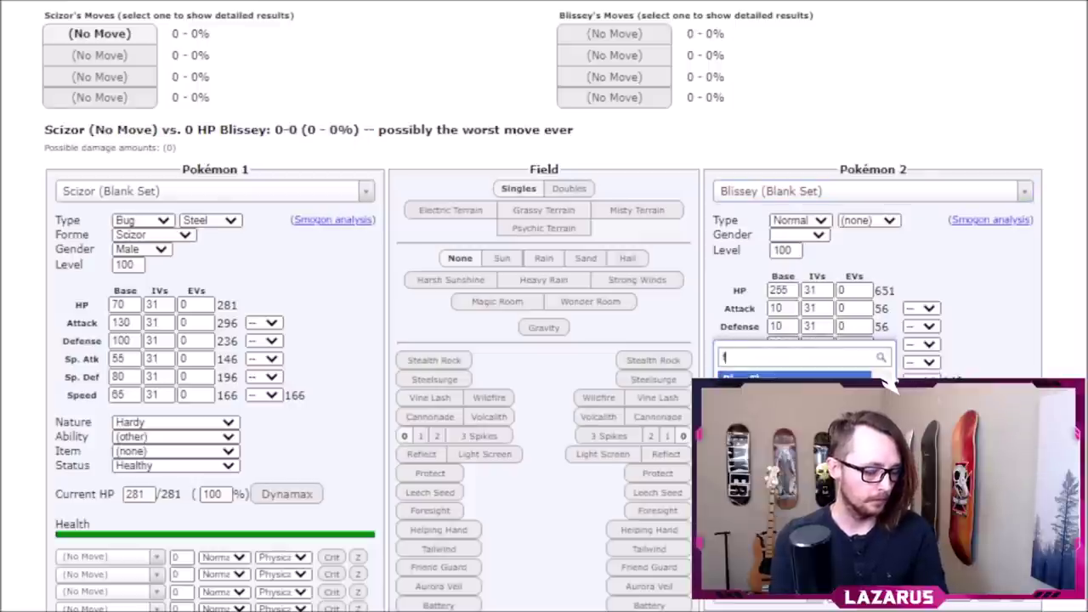
{"action": "type", "text": "fl"}
{"action": "key", "text": "Return"}
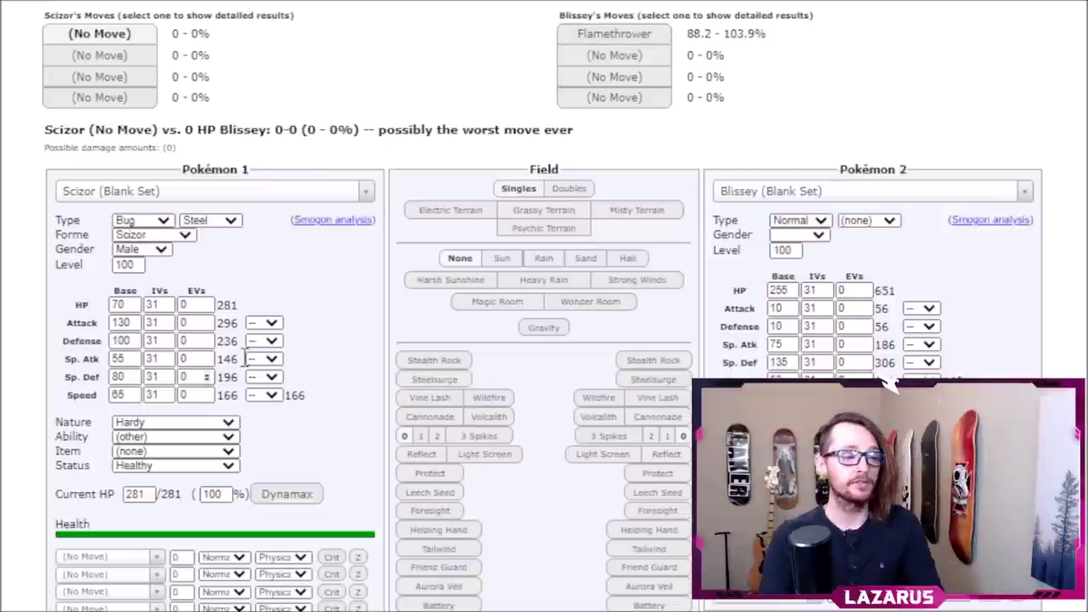
{"action": "type", "text": "252"}
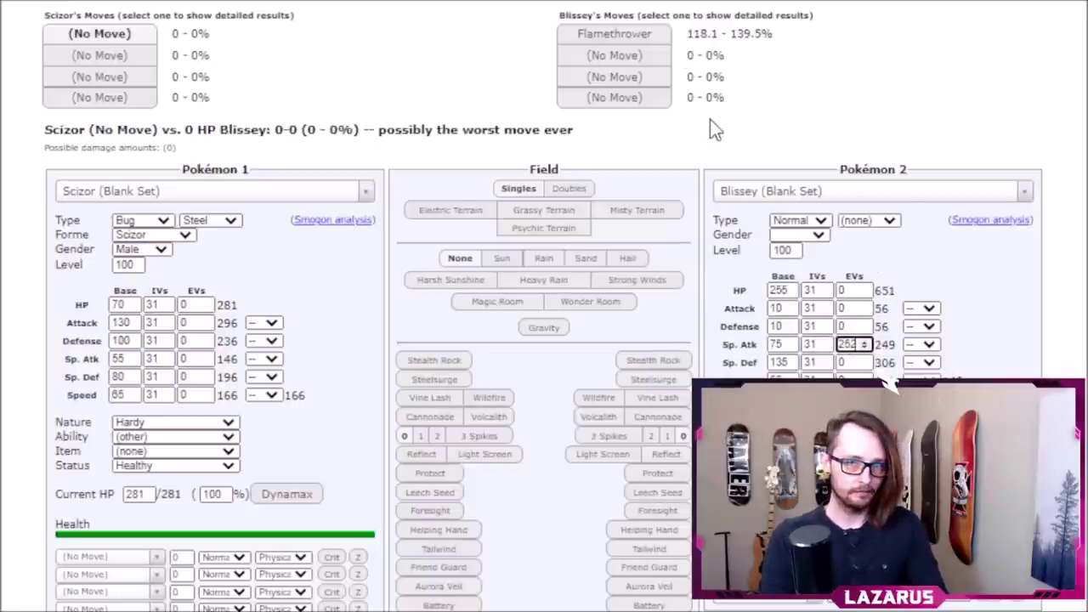
Set Scizor's EVs to 252 HP and 100 Sp. Def, checking the detailed result of Blissey's Flamethrower
{"action": "double_click", "coordinate": [195, 304]}
{"action": "type", "text": "252"}
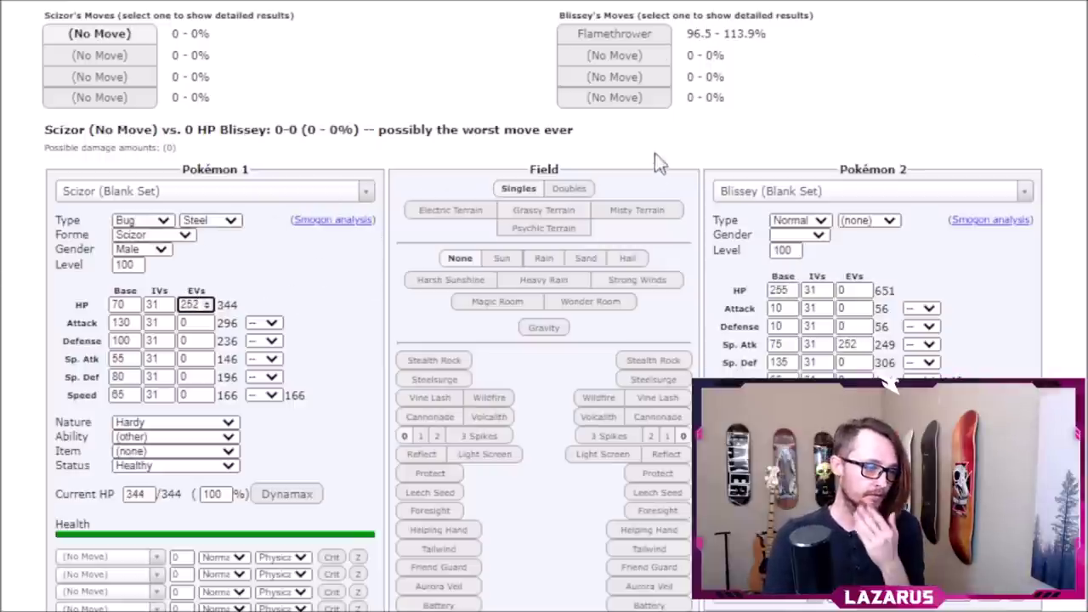
{"action": "left_click", "coordinate": [634, 36]}
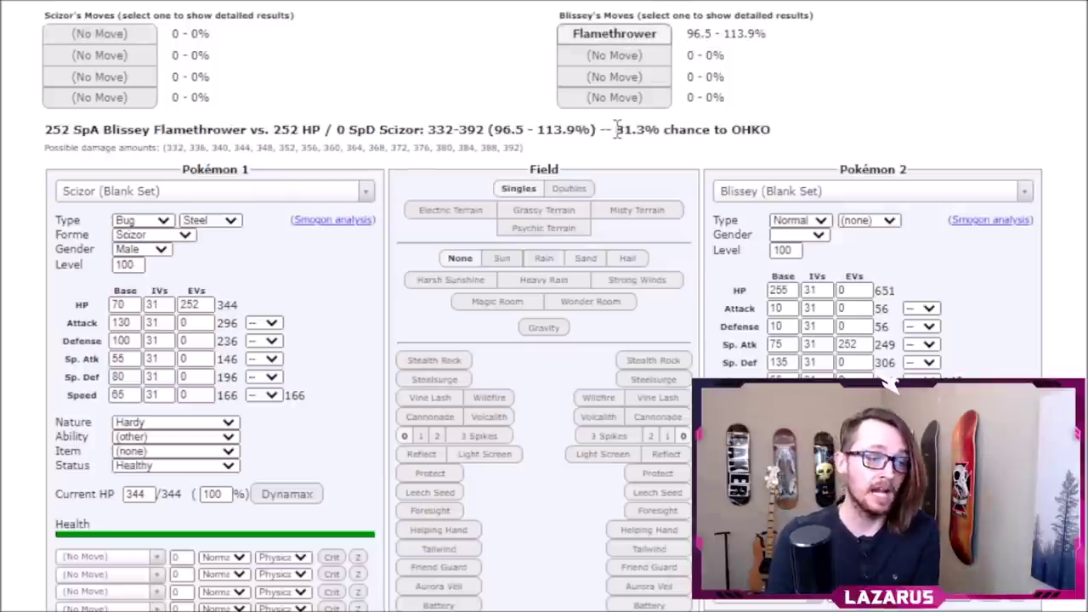
{"action": "left_click", "coordinate": [192, 376]}
{"action": "type", "text": "3"}
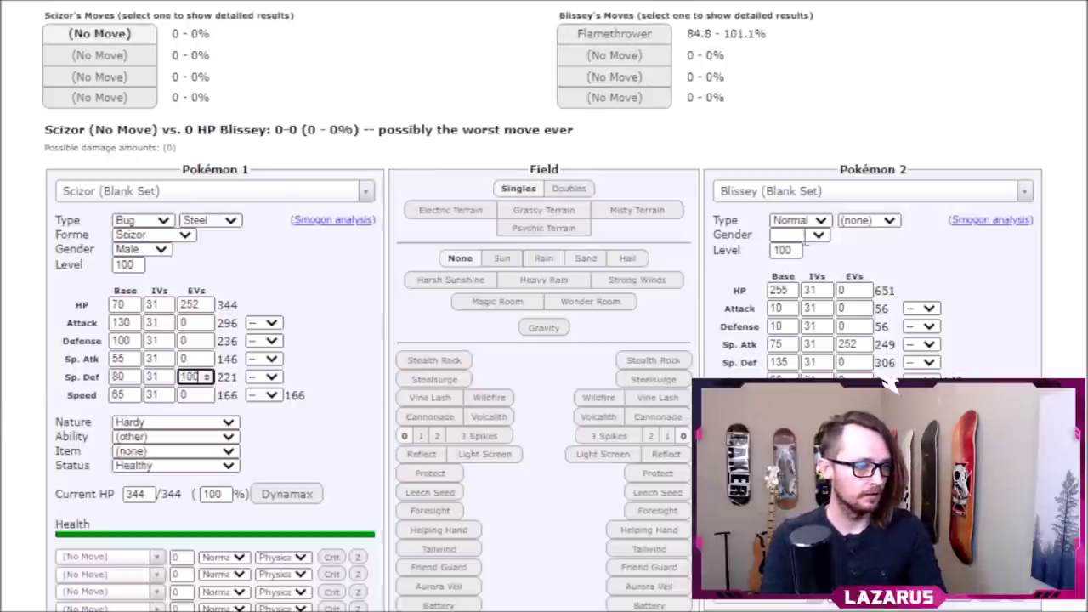
{"action": "left_click", "coordinate": [600, 36]}
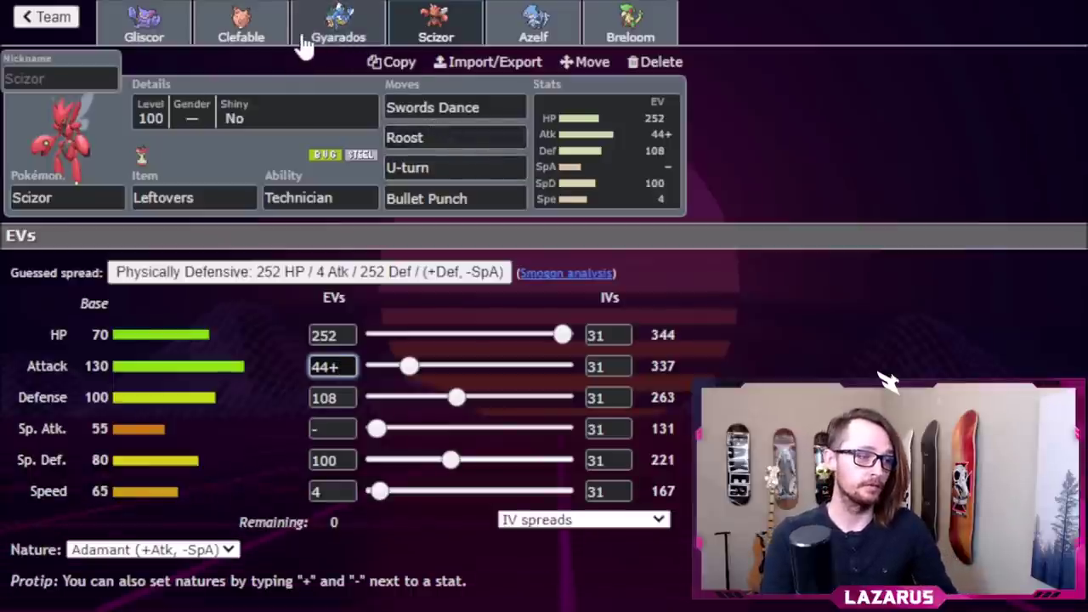
Review Clefable's and Scizor's spreads in the teambuilder against the defensive coverage chart and the damage calculation
{"action": "left_click", "coordinate": [257, 13]}
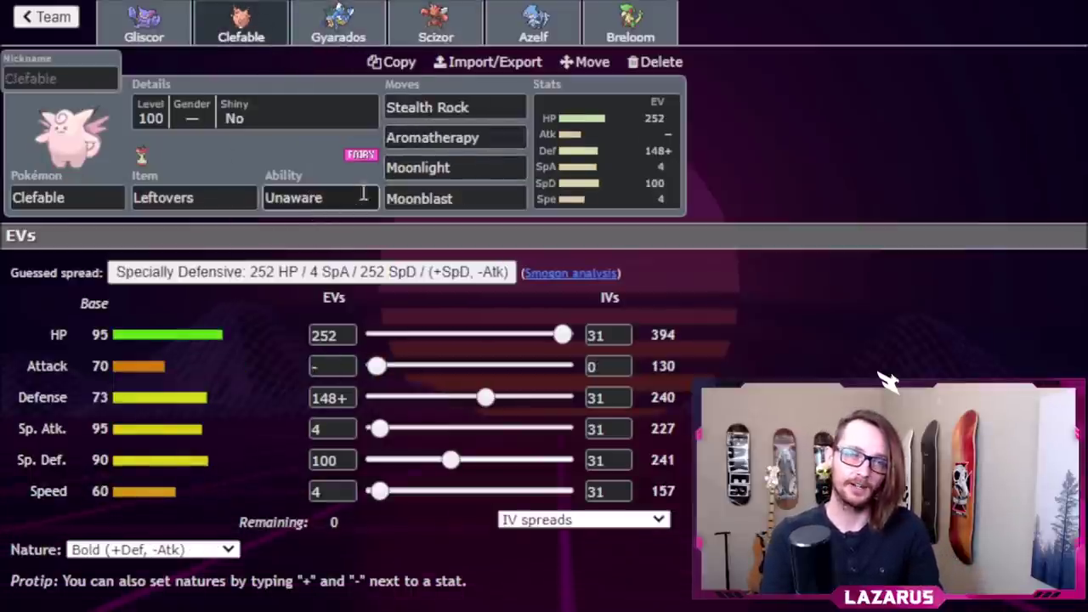
{"action": "left_click", "coordinate": [431, 28]}
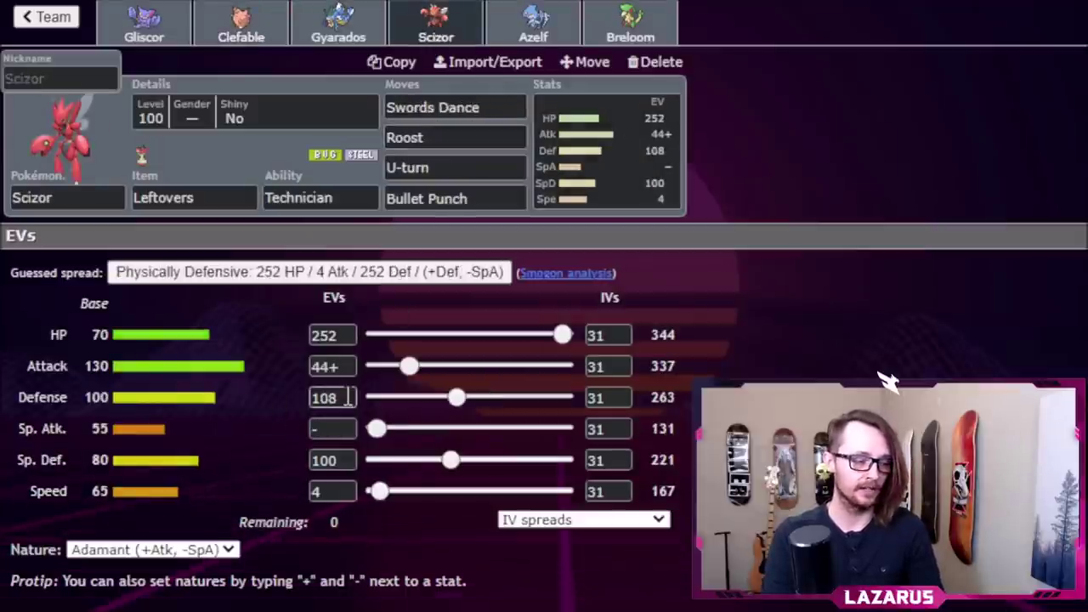
{"action": "key", "text": "alt+Tab"}
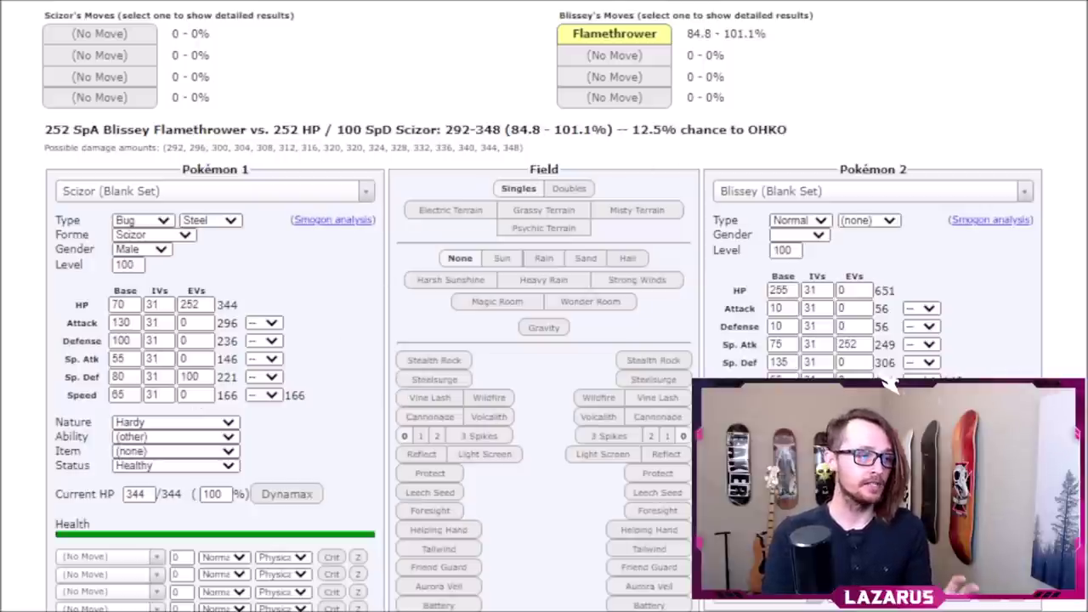
{"action": "key", "text": "ctrl+Tab"}
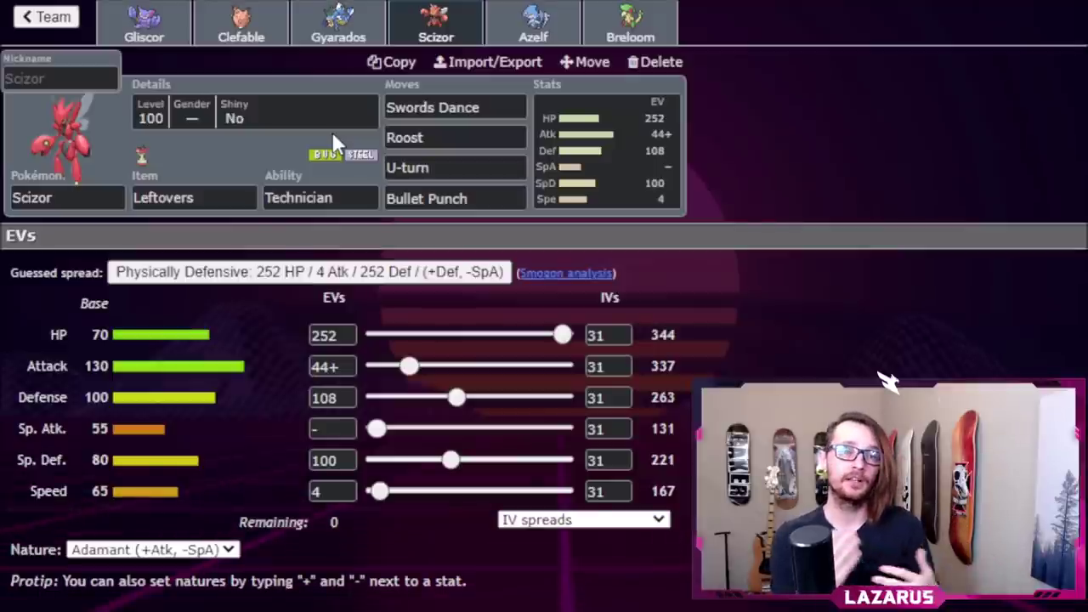
{"action": "key", "text": "alt+Tab"}
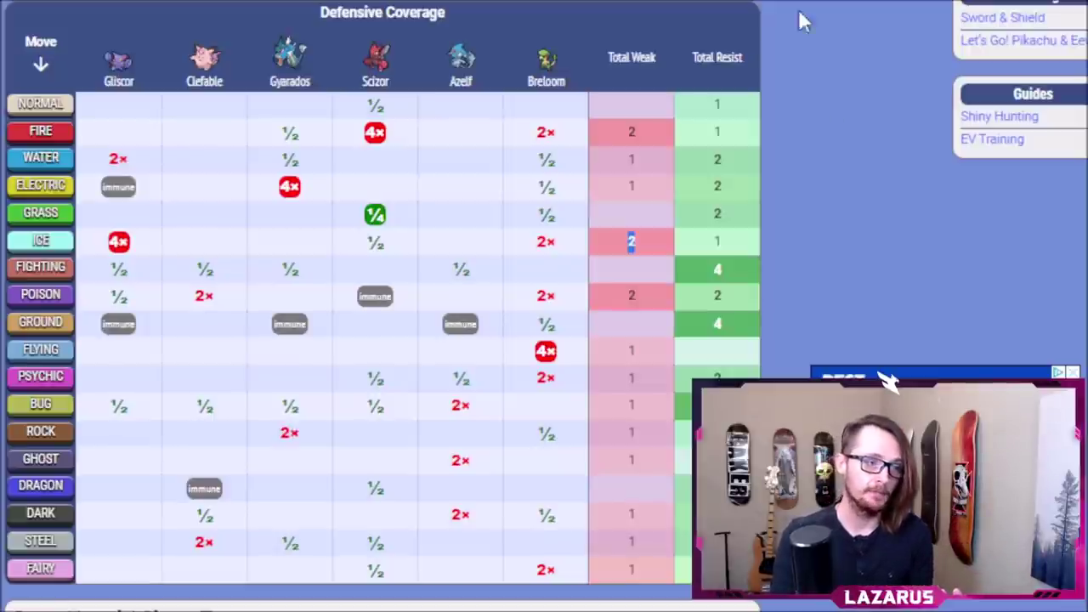
{"action": "key", "text": "alt+Tab"}
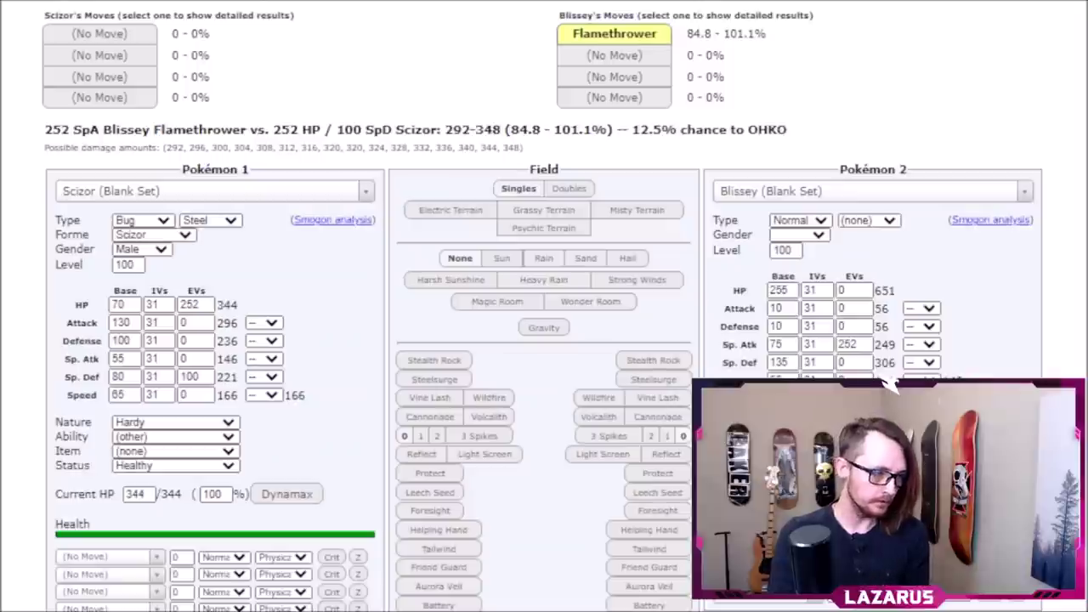
{"action": "key", "text": "alt+Tab"}
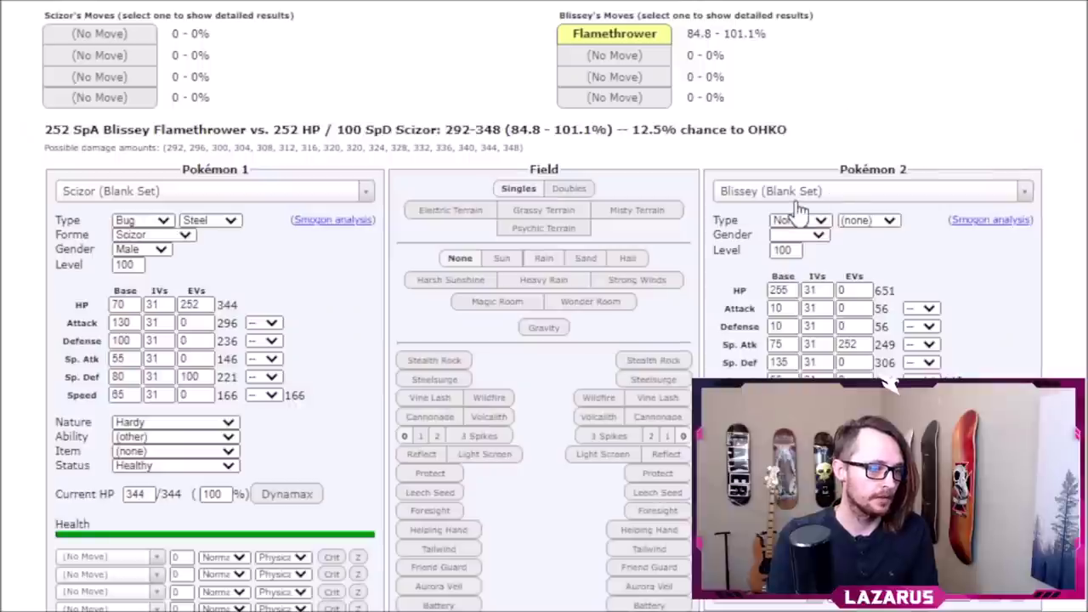
Replace Blissey with Garchomp's Blank Set as Pokémon 2 in the damage calculator
{"action": "left_click", "coordinate": [791, 190]}
{"action": "type", "text": "gard"}
{"action": "type", "text": "homp"}
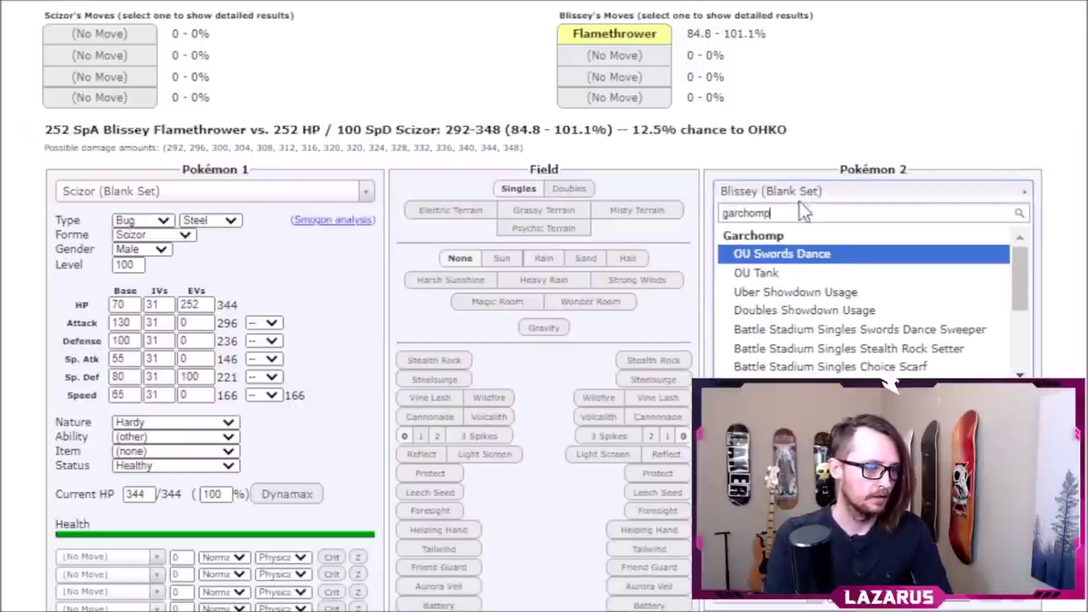
{"action": "scroll", "coordinate": [773, 306], "scroll_direction": "down", "scroll_amount": 3}
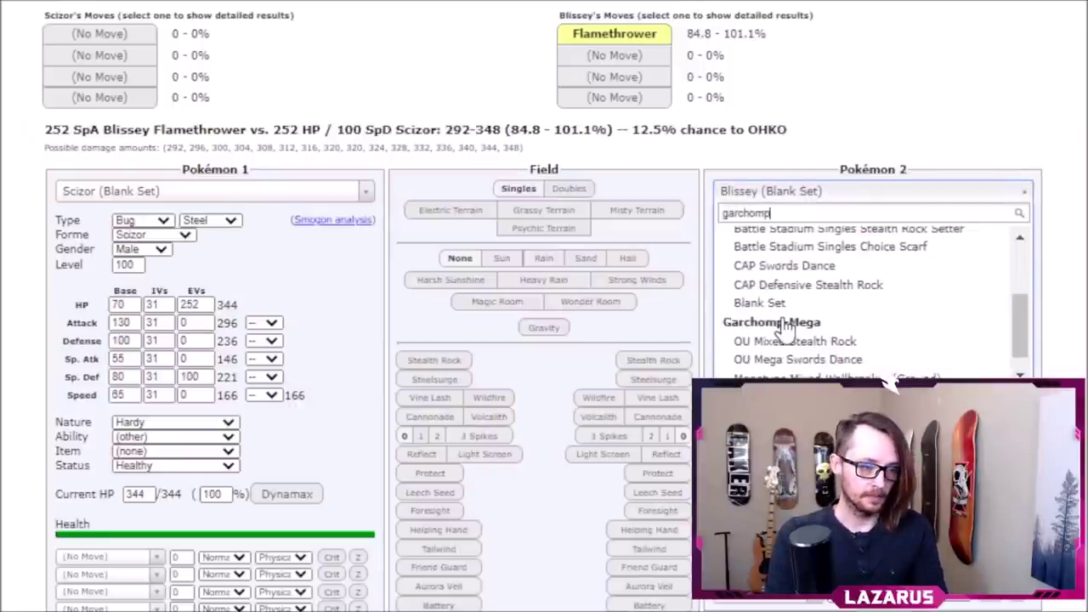
{"action": "left_click", "coordinate": [769, 302]}
Keep Garchomp at level 100 and give it the move Flamethrower
{"action": "double_click", "coordinate": [795, 264]}
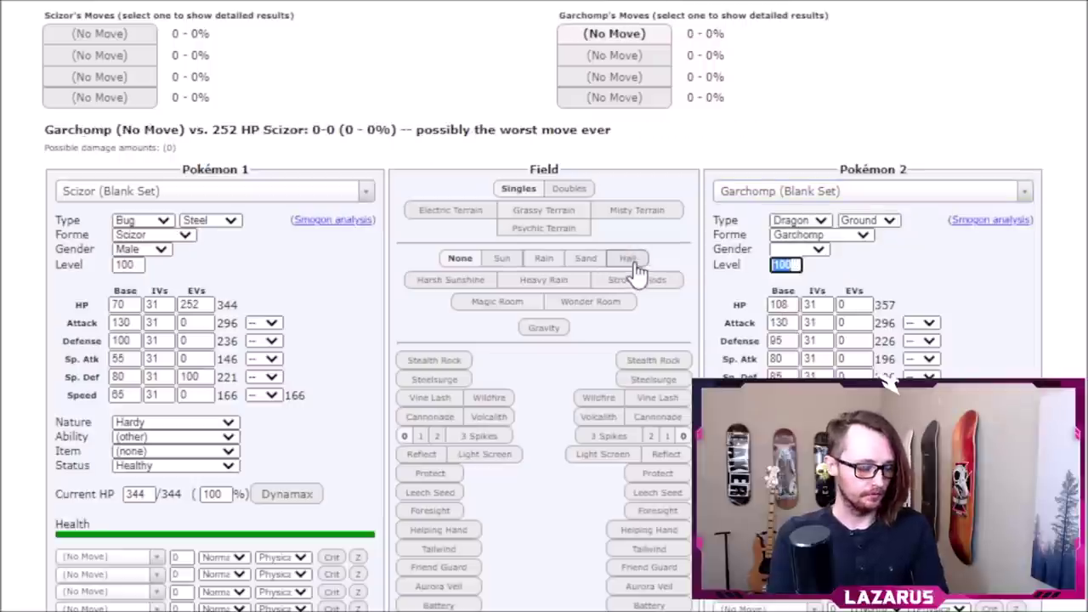
{"action": "type", "text": "50"}
{"action": "type", "text": "100"}
{"action": "left_click", "coordinate": [748, 557]}
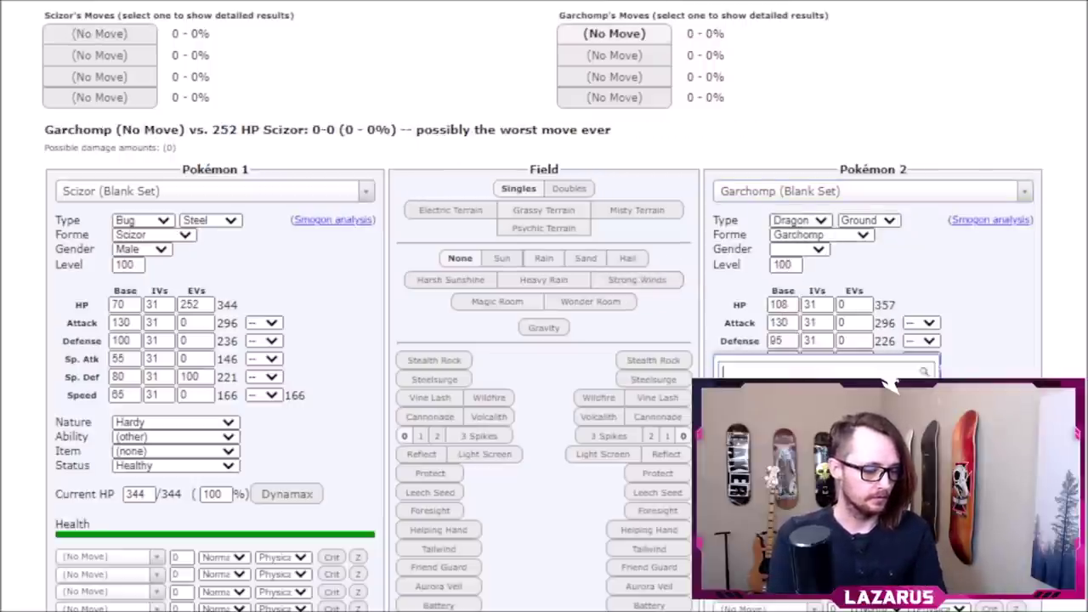
{"action": "key", "text": "Escape"}
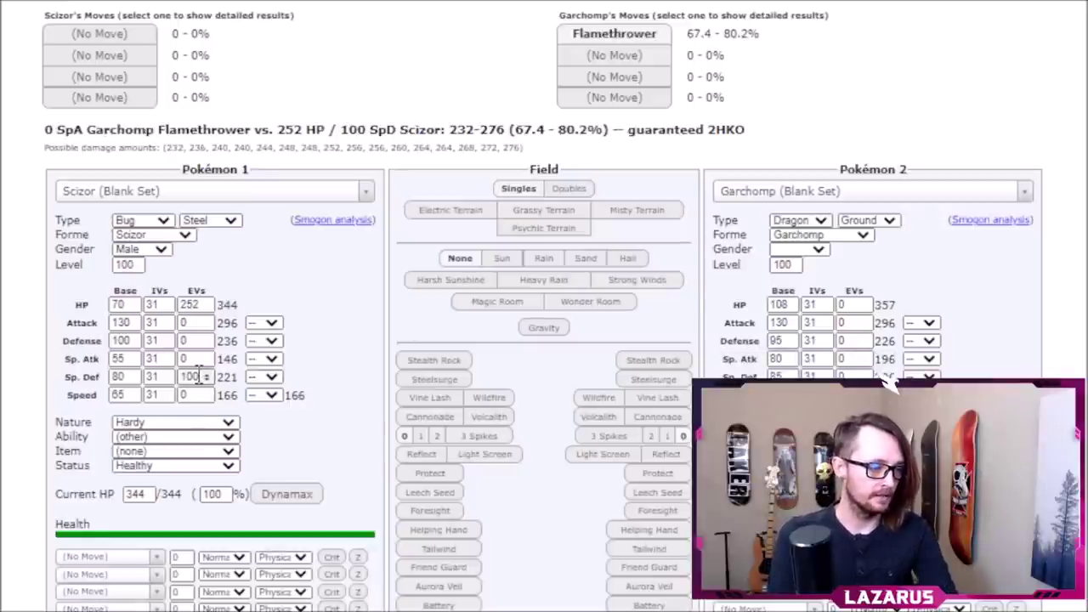
Give Garchomp a Life Orb and test its Flamethrower against Scizor with 0 and with 100 Sp. Def EVs
{"action": "type", "text": "0"}
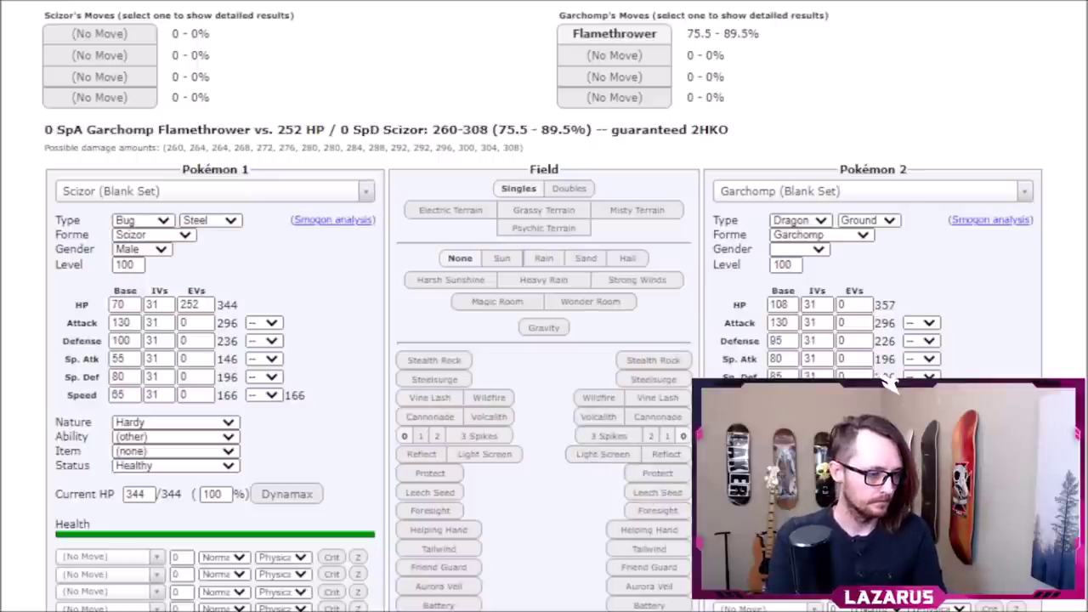
{"action": "left_click", "coordinate": [888, 384]}
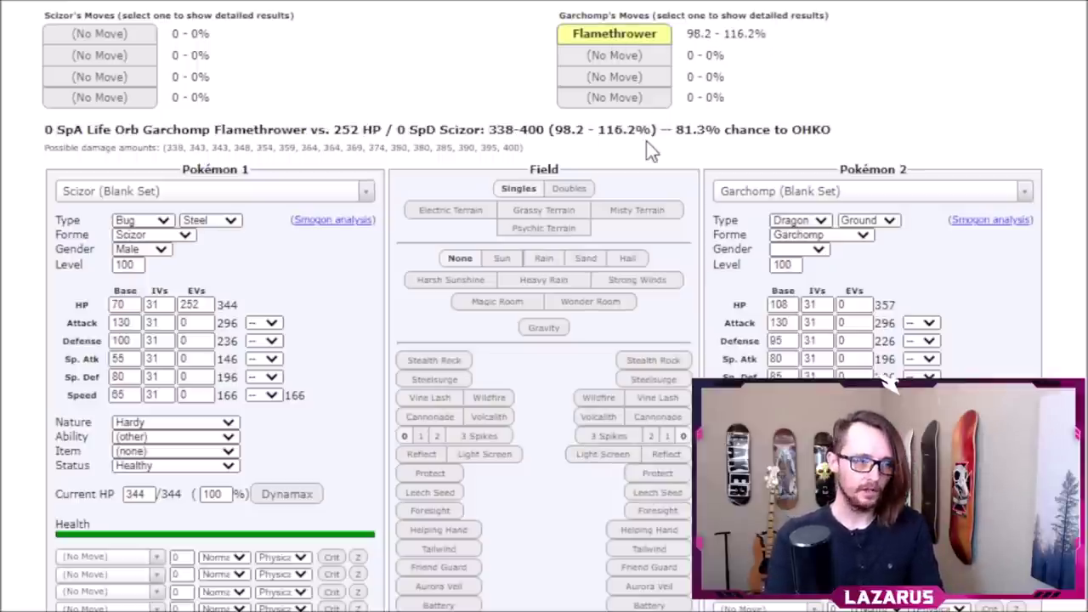
{"action": "double_click", "coordinate": [188, 377]}
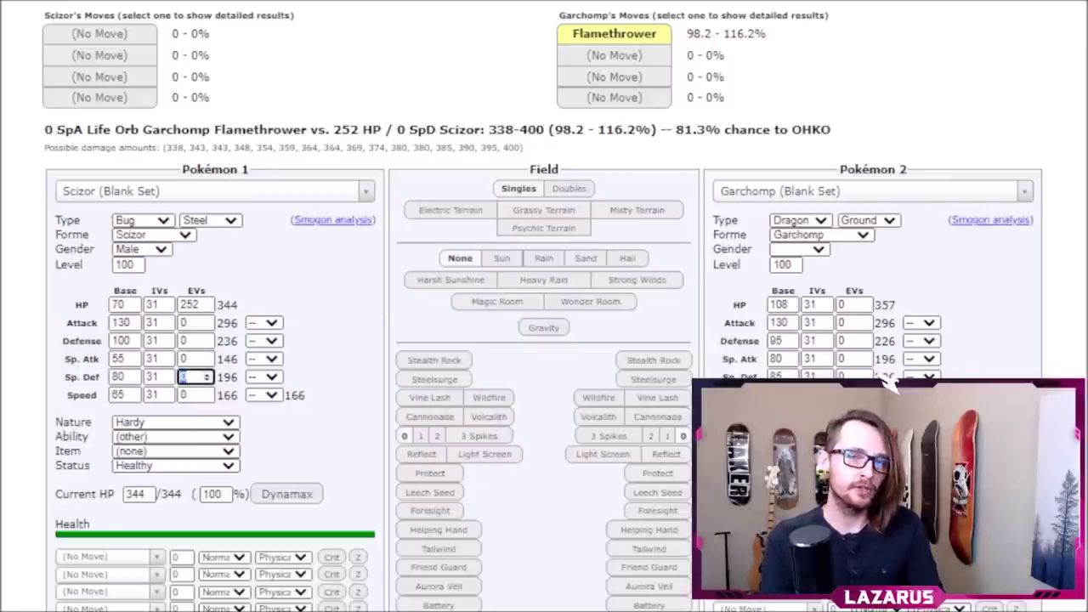
{"action": "type", "text": "100"}
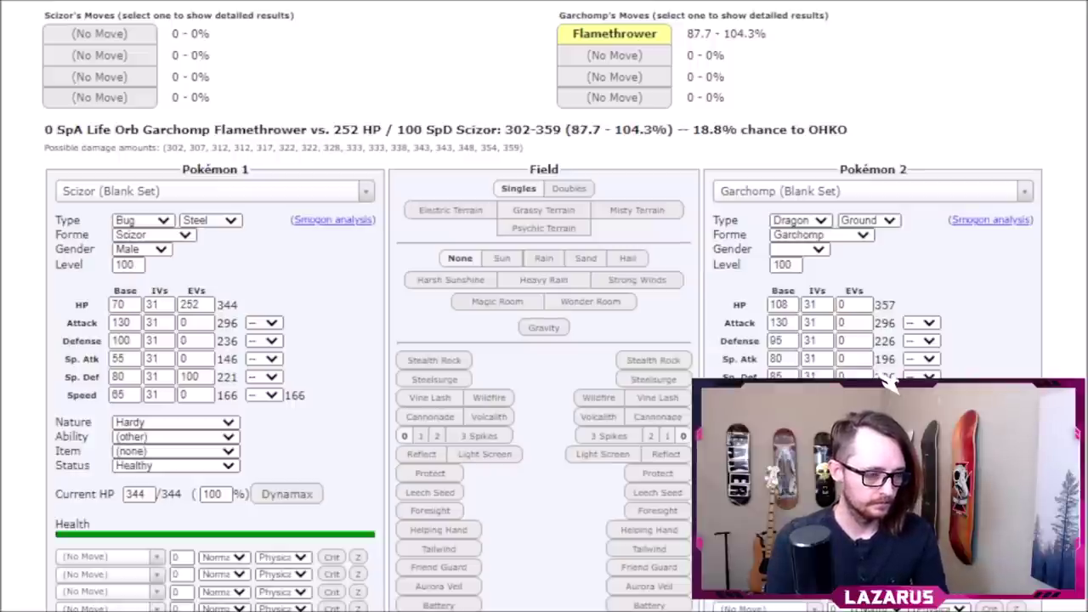
Give Garchomp a nature that lowers Sp. Atk, examine the damage range, and set Scizor's Sp. Def EVs to 0
{"action": "left_click", "coordinate": [892, 381]}
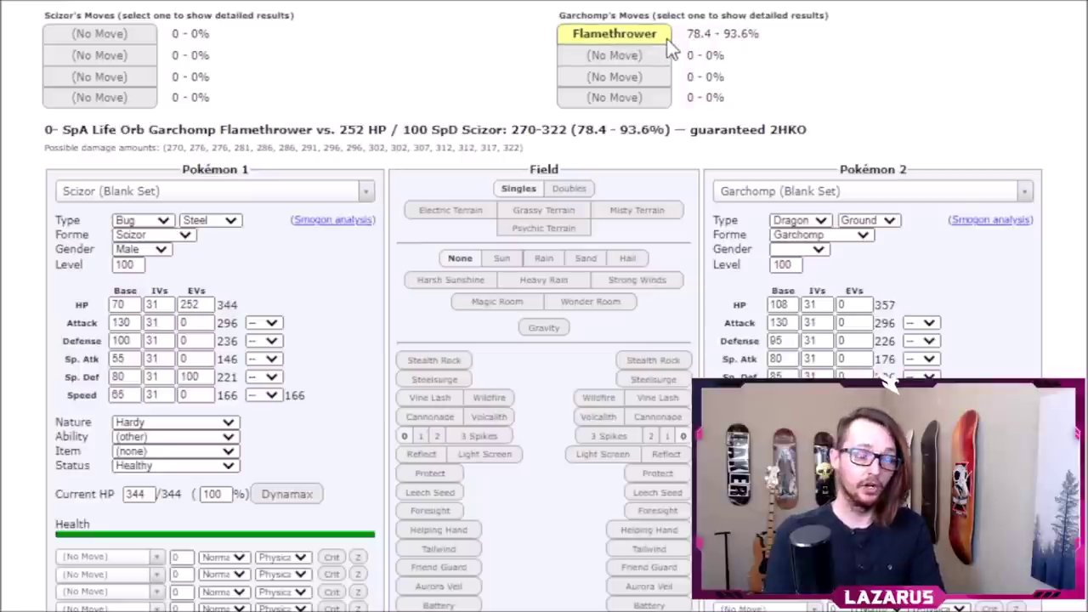
{"action": "left_click_drag", "start_coordinate": [724, 34], "coordinate": [770, 62]}
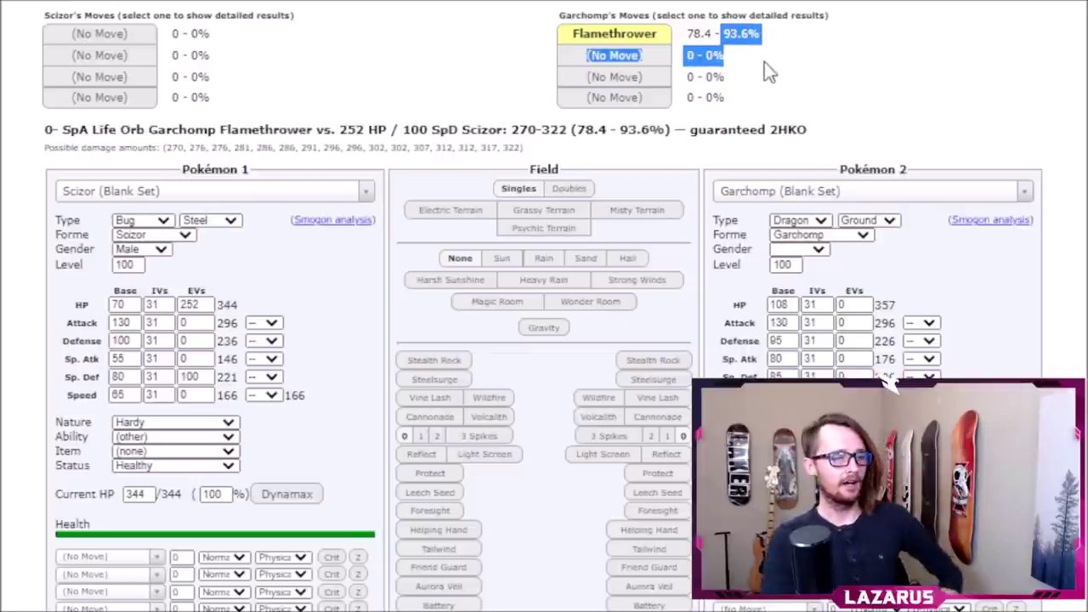
{"action": "left_click", "coordinate": [764, 62]}
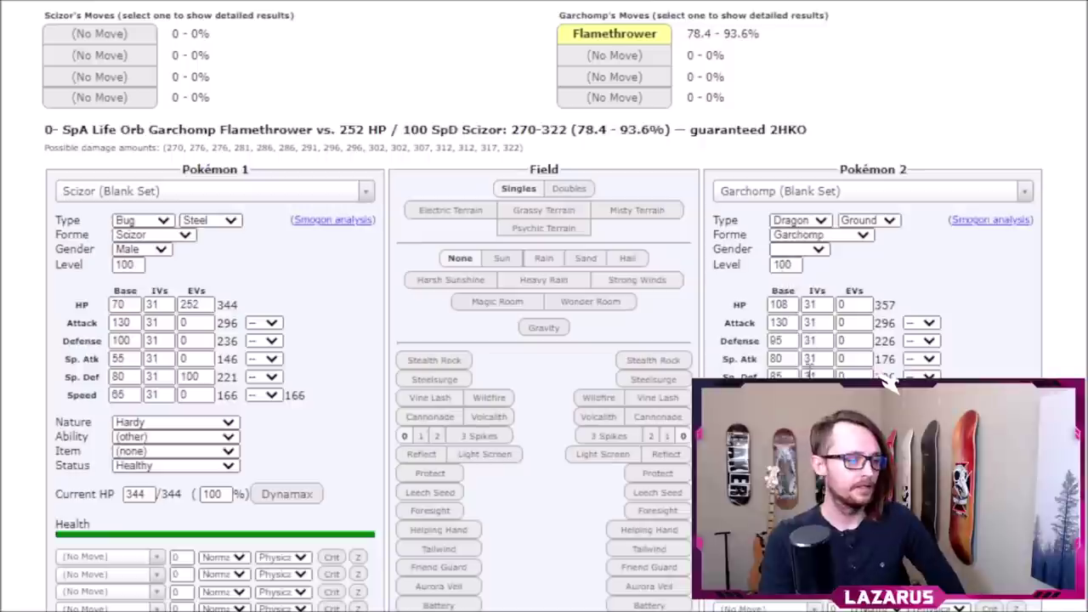
{"action": "double_click", "coordinate": [193, 377]}
{"action": "type", "text": "0"}
{"action": "left_click", "coordinate": [840, 41]}
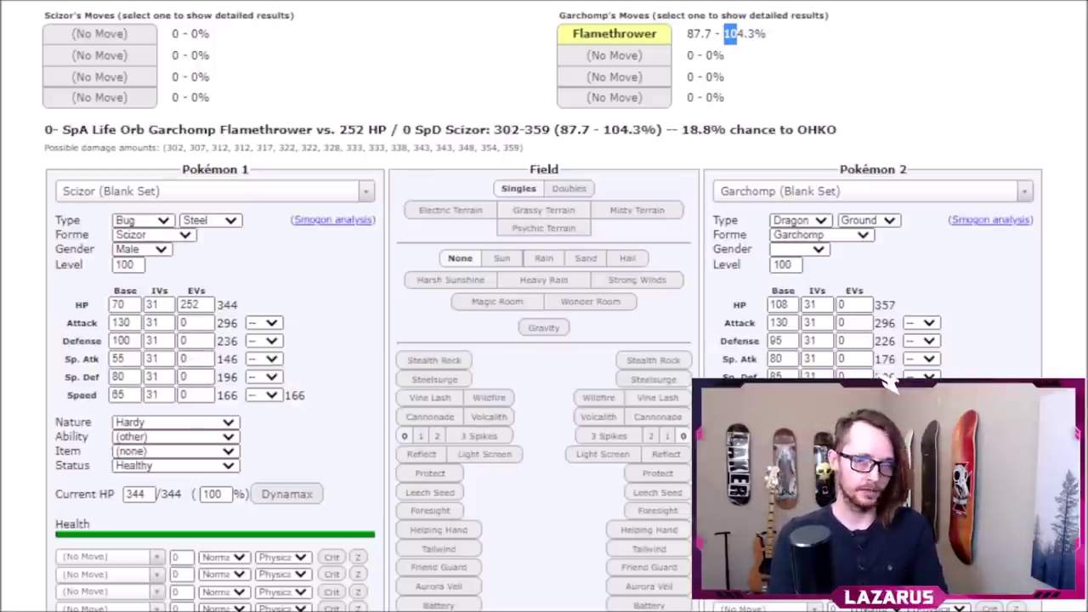
Switch to the teambuilder and apply Azelf's guessed Fast Special Sweeper spread: 252 SpA / 4 SpD / 252 Spe (+Spe, -Atk)
{"action": "key", "text": "alt+Tab"}
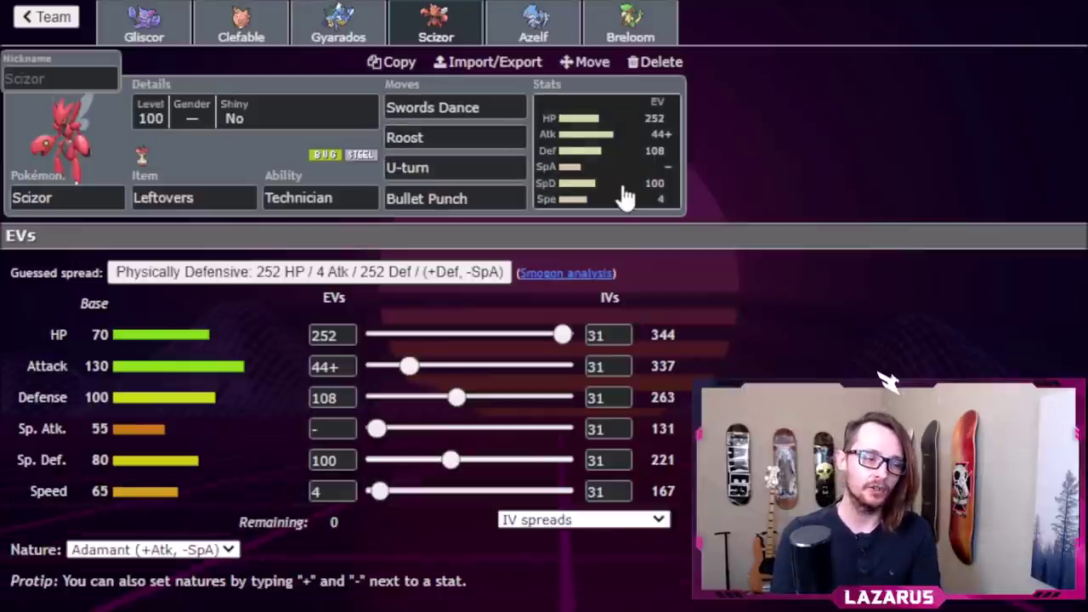
{"action": "left_click_drag", "start_coordinate": [347, 459], "coordinate": [306, 459]}
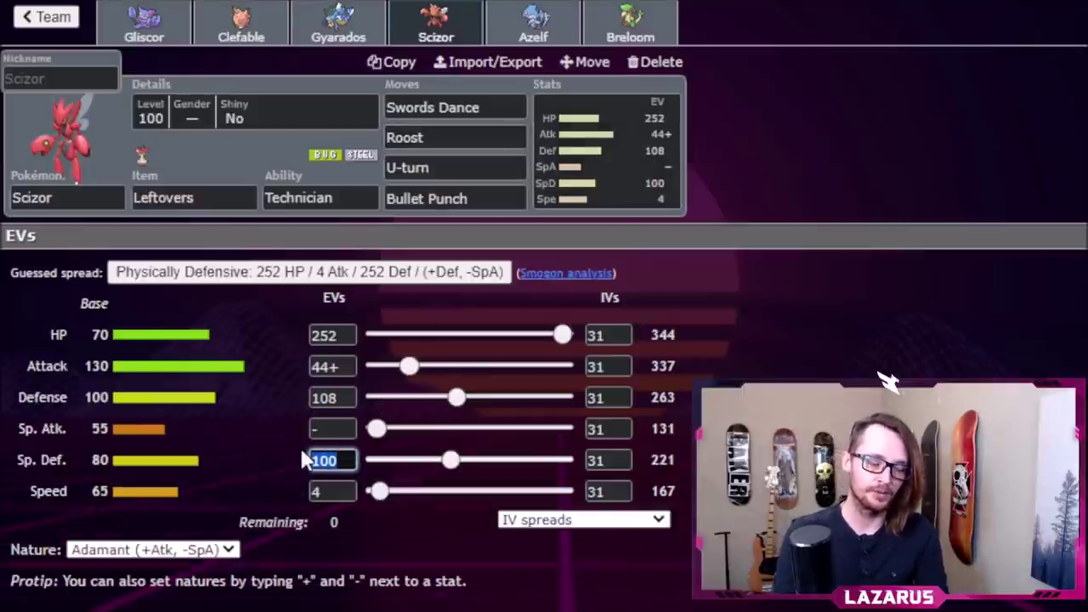
{"action": "left_click", "coordinate": [537, 21]}
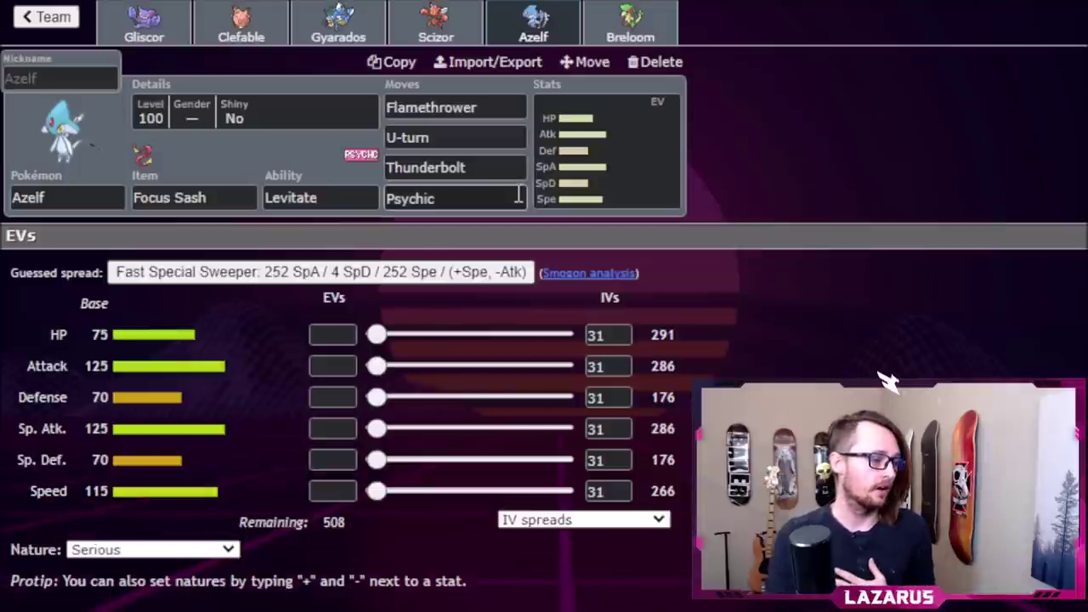
{"action": "left_click", "coordinate": [382, 274]}
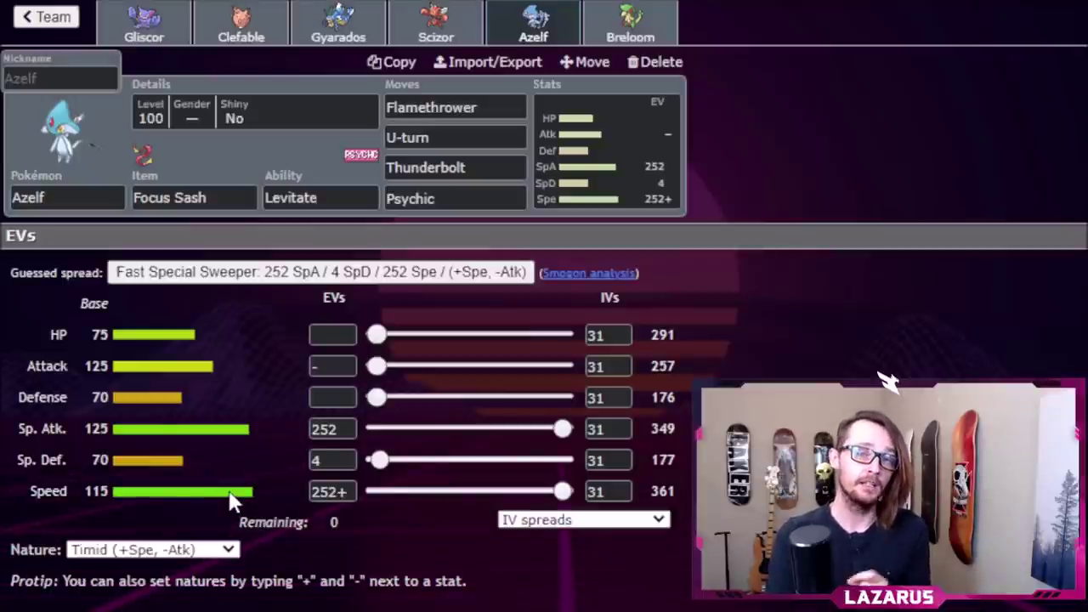
{"action": "triple_click", "coordinate": [299, 500]}
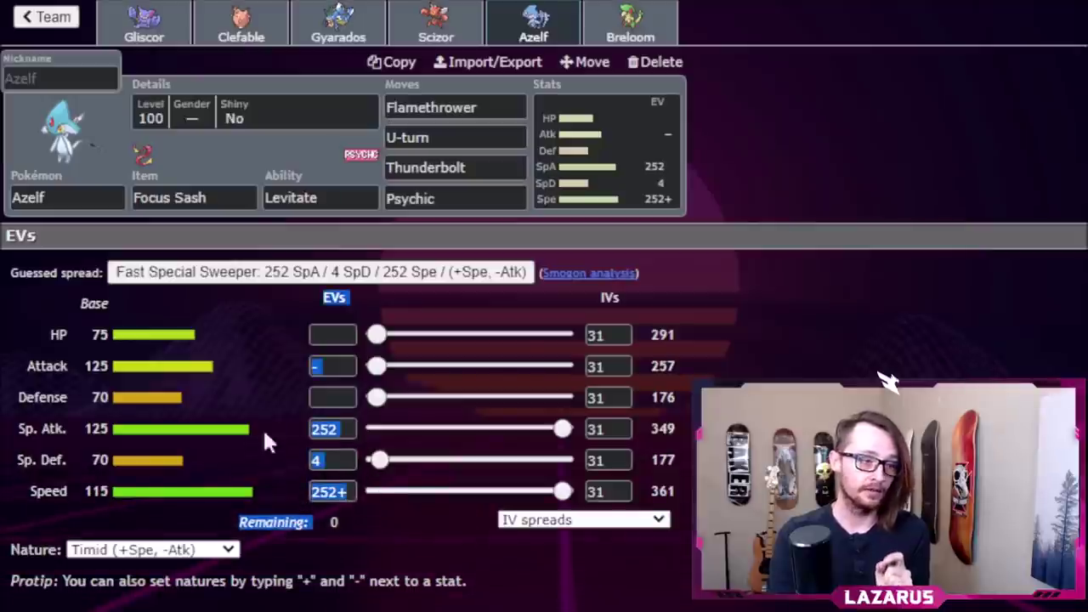
{"action": "left_click", "coordinate": [234, 430]}
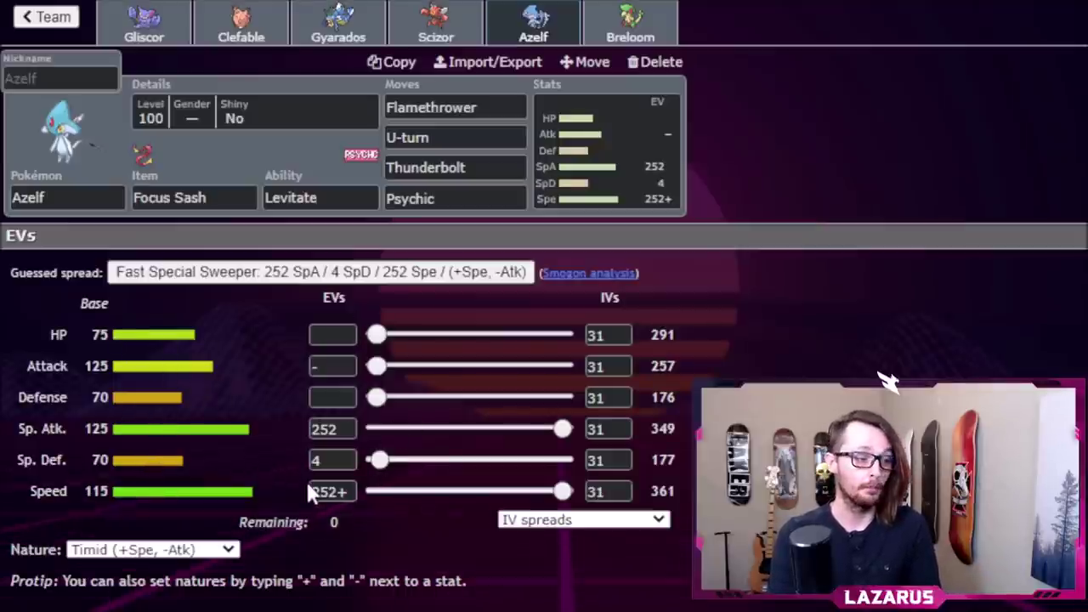
Apply Breloom's guessed Physically Defensive spread and clear its Defense EVs
{"action": "left_click", "coordinate": [615, 36]}
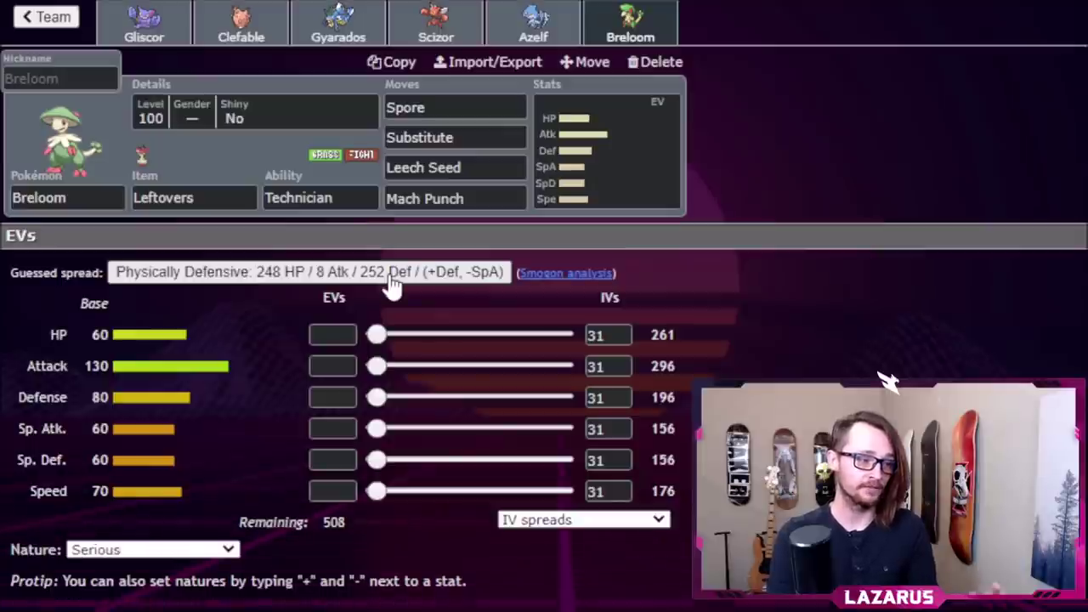
{"action": "left_click", "coordinate": [389, 277]}
{"action": "key", "text": "Tab"}
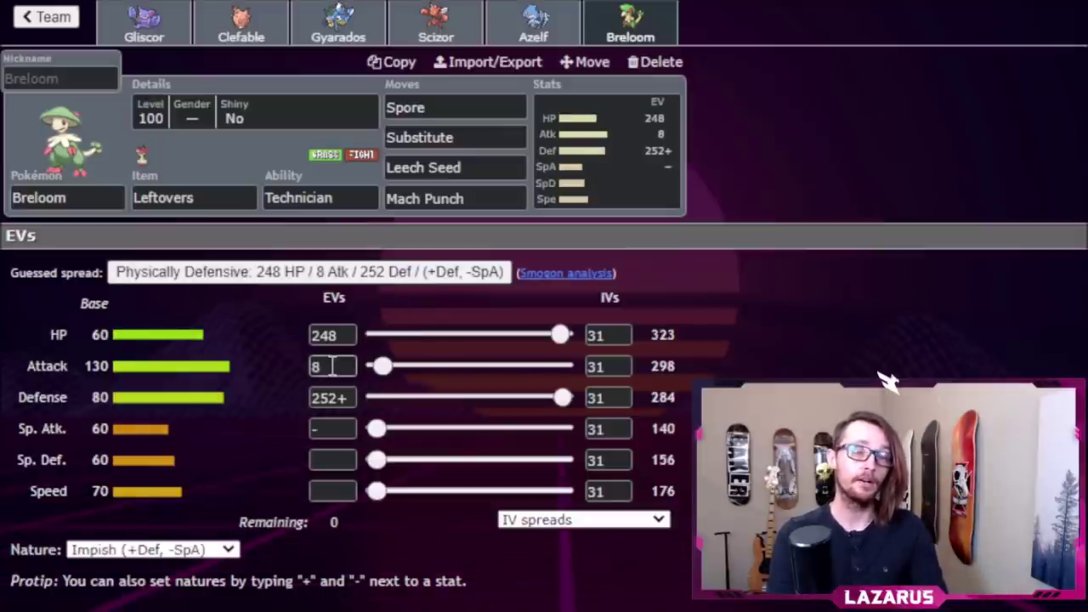
{"action": "key", "text": "Tab"}
{"action": "key", "text": "BackSpace"}
{"action": "key", "text": "shift+Tab"}
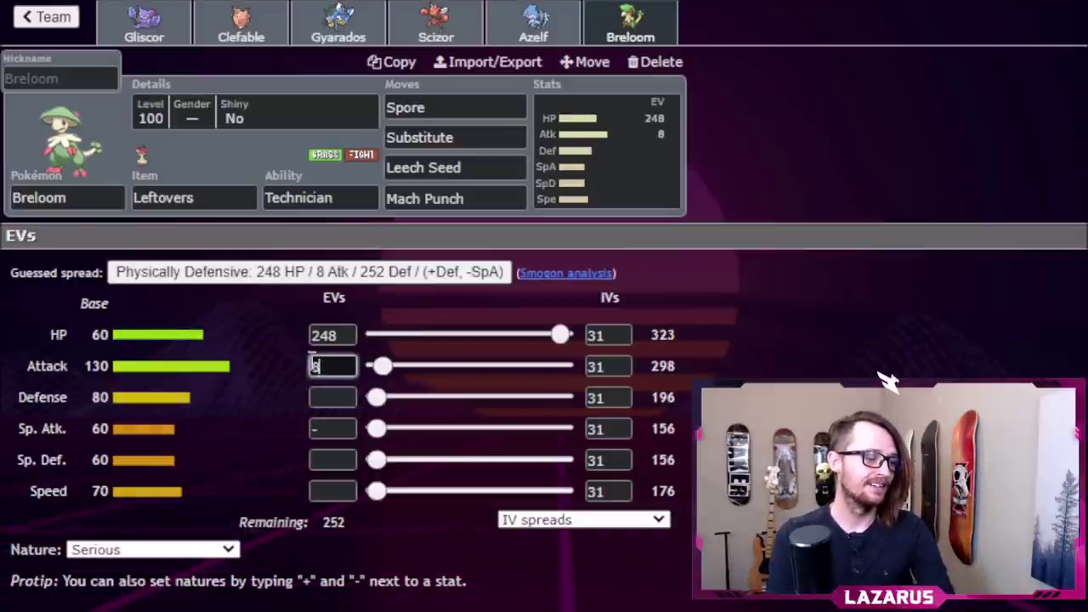
Set Breloom's EVs to 252 Attack, 4 HP and 252+ Speed
{"action": "key", "text": "BackSpace"}
{"action": "type", "text": "252"}
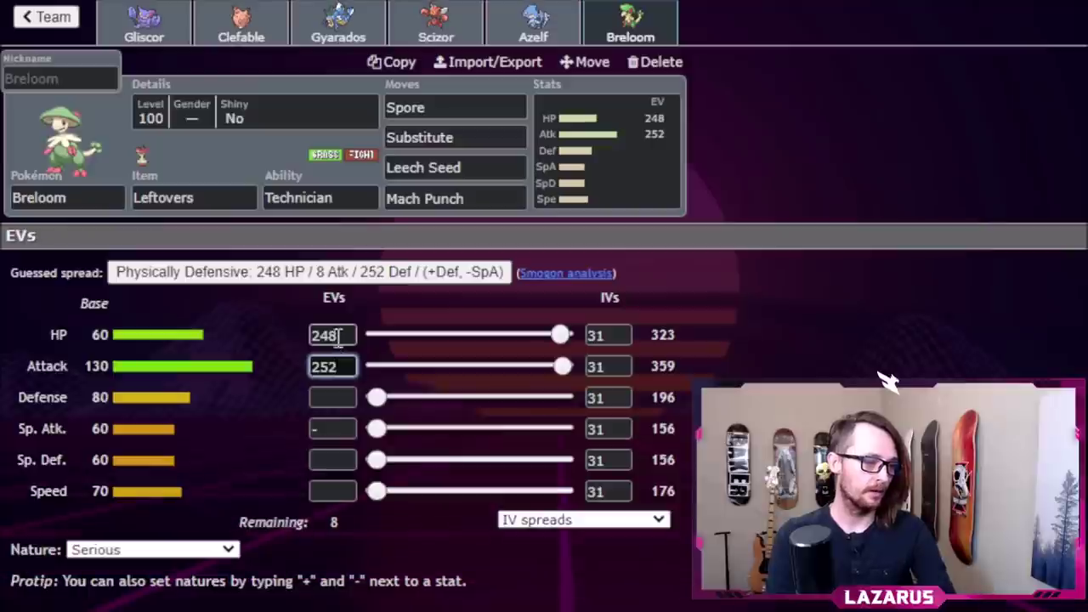
{"action": "key", "text": "shift+Tab"}
{"action": "type", "text": "4"}
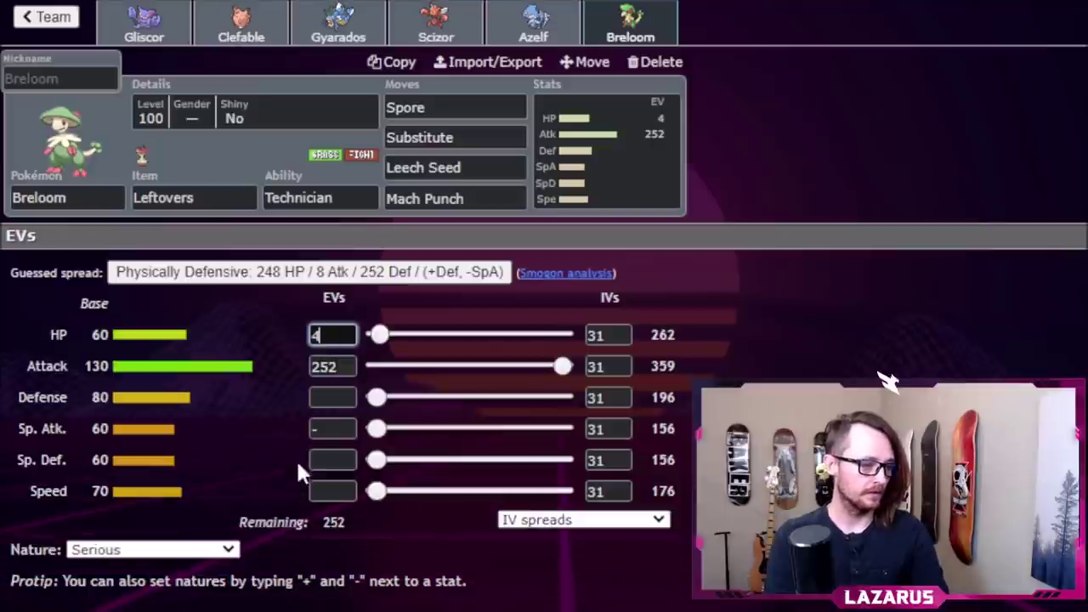
{"action": "left_click", "coordinate": [346, 497]}
{"action": "type", "text": "252+"}
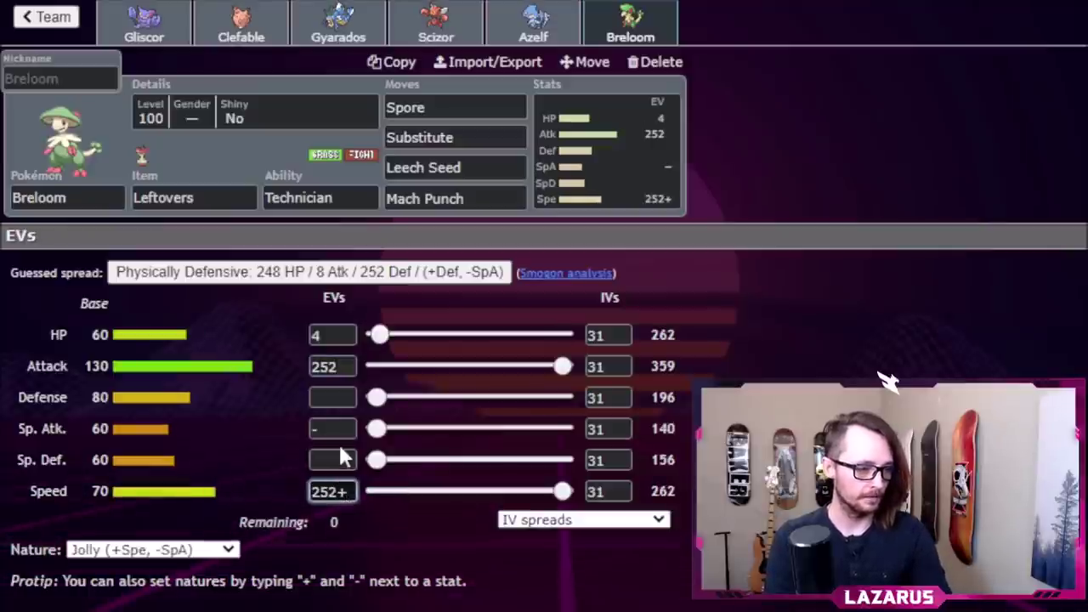